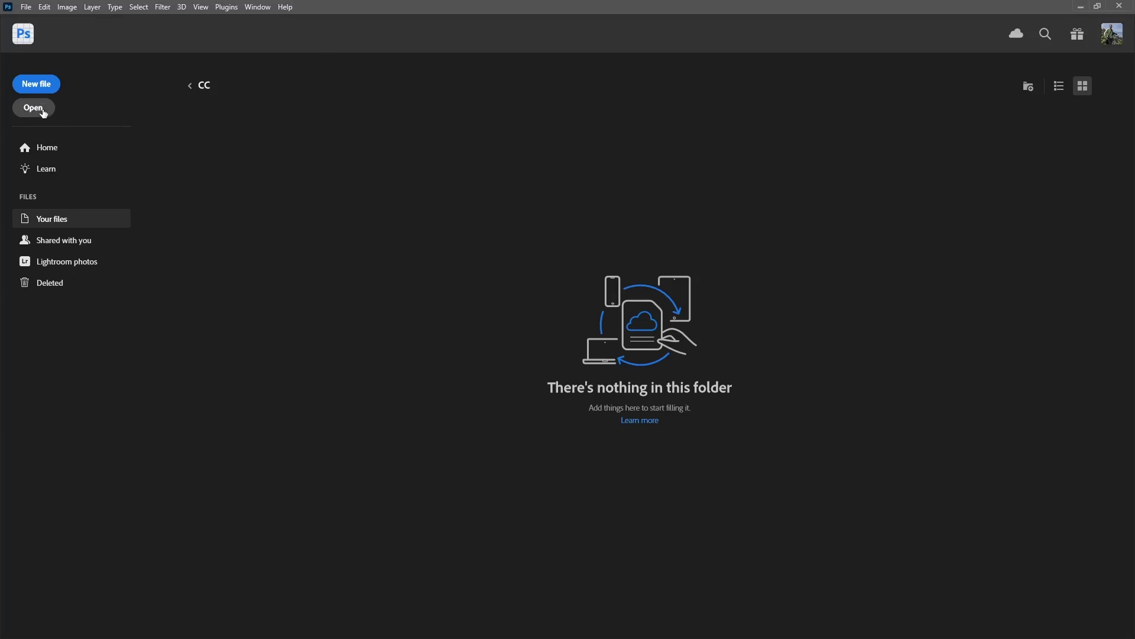
Open the scanned photo img20221010_14055872.jpg and rotate the canvas 90° counter clockwise
click(46, 114)
double_click(272, 110)
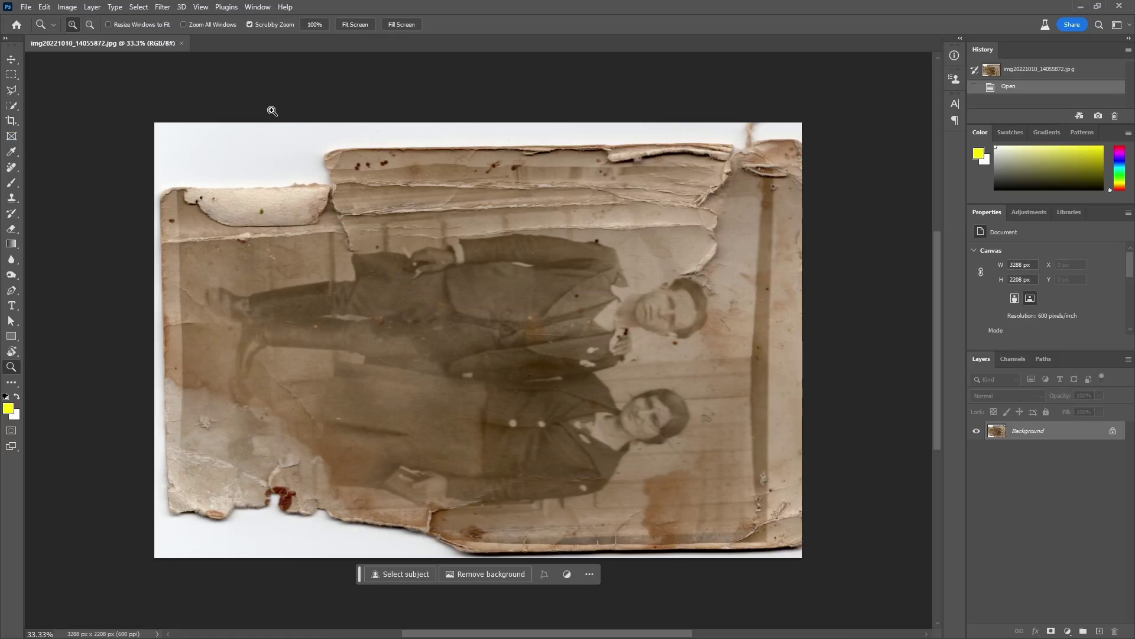
click(68, 7)
mouse_move(104, 118)
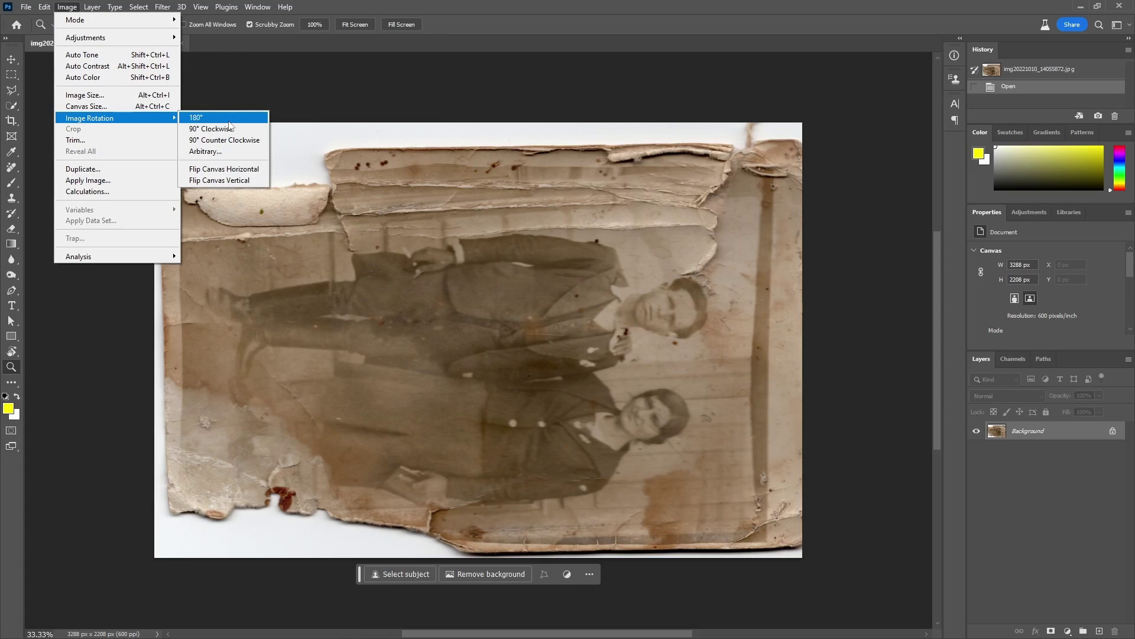
click(232, 140)
Examine the damage across the whole photo, from the couple's faces down to the torn lower edge
drag(375, 326, 413, 248)
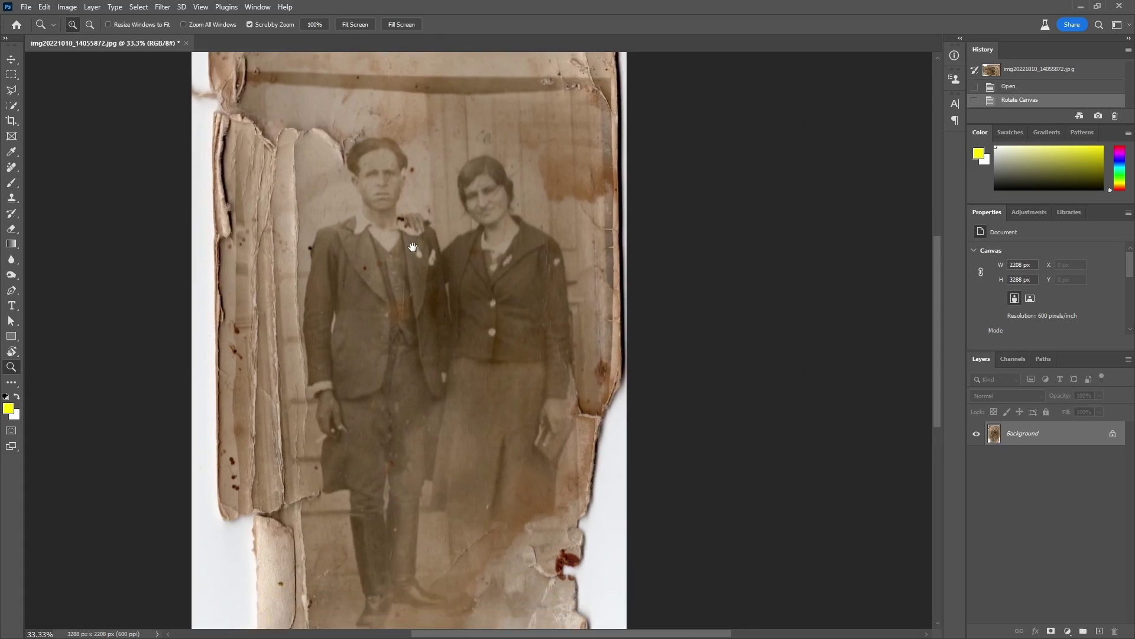
scroll(430, 300, down, 2)
drag(363, 188, 665, 272)
drag(806, 348, 640, 216)
drag(677, 420, 601, 238)
drag(716, 501, 629, 307)
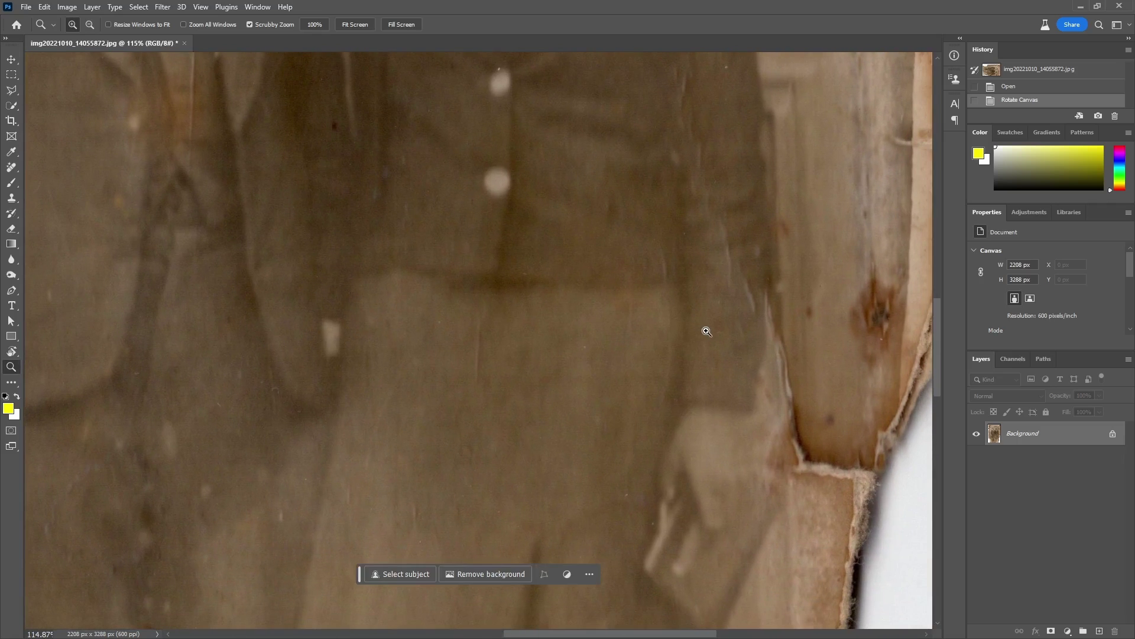
drag(706, 330, 630, 370)
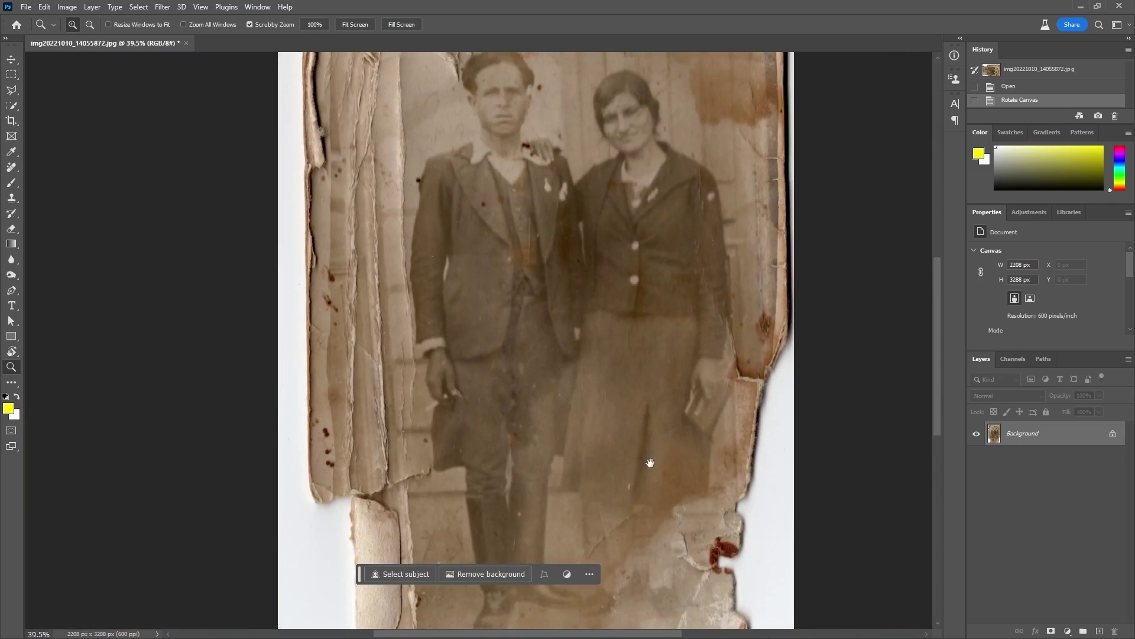
drag(650, 462, 546, 323)
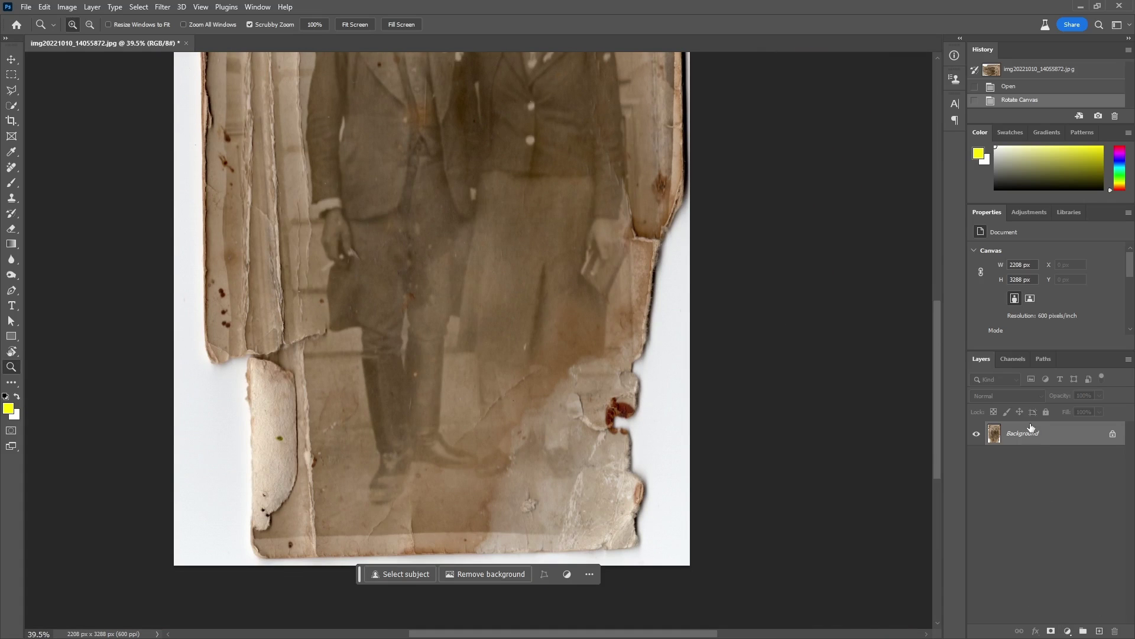
Duplicate the Background layer and desaturate the copy
drag(1037, 445, 1098, 631)
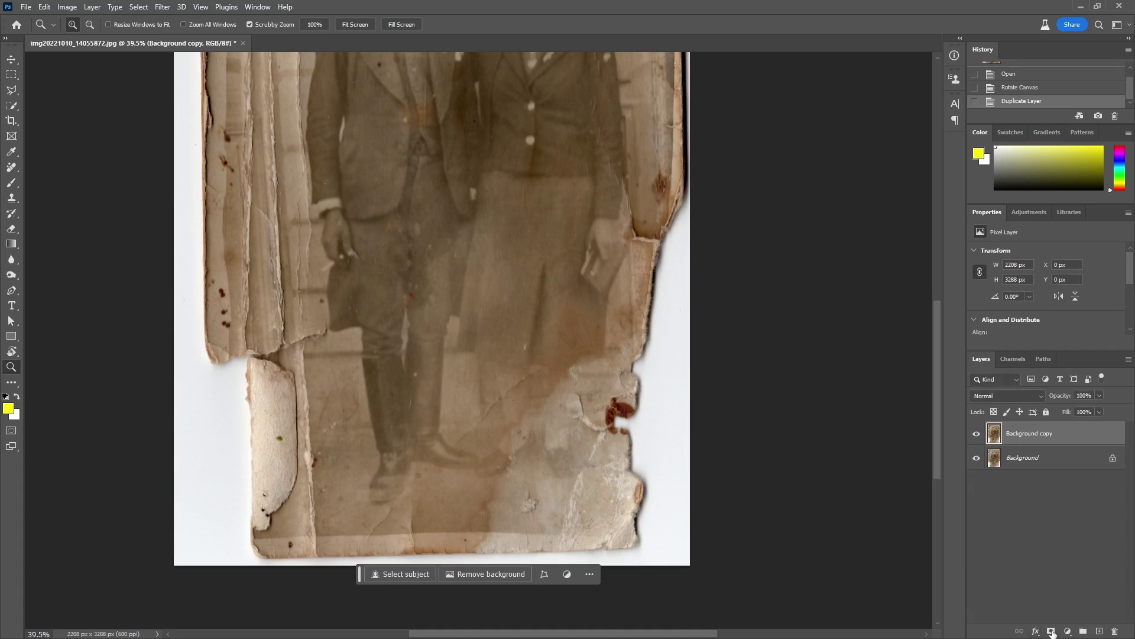
click(67, 7)
mouse_move(99, 38)
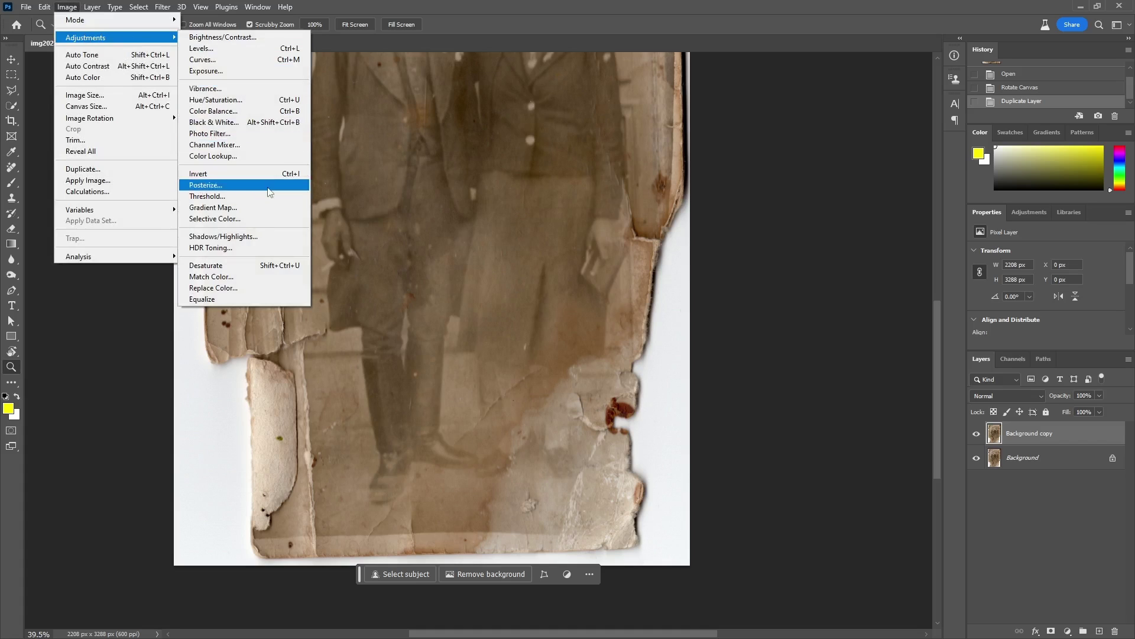
click(272, 265)
drag(387, 241, 353, 261)
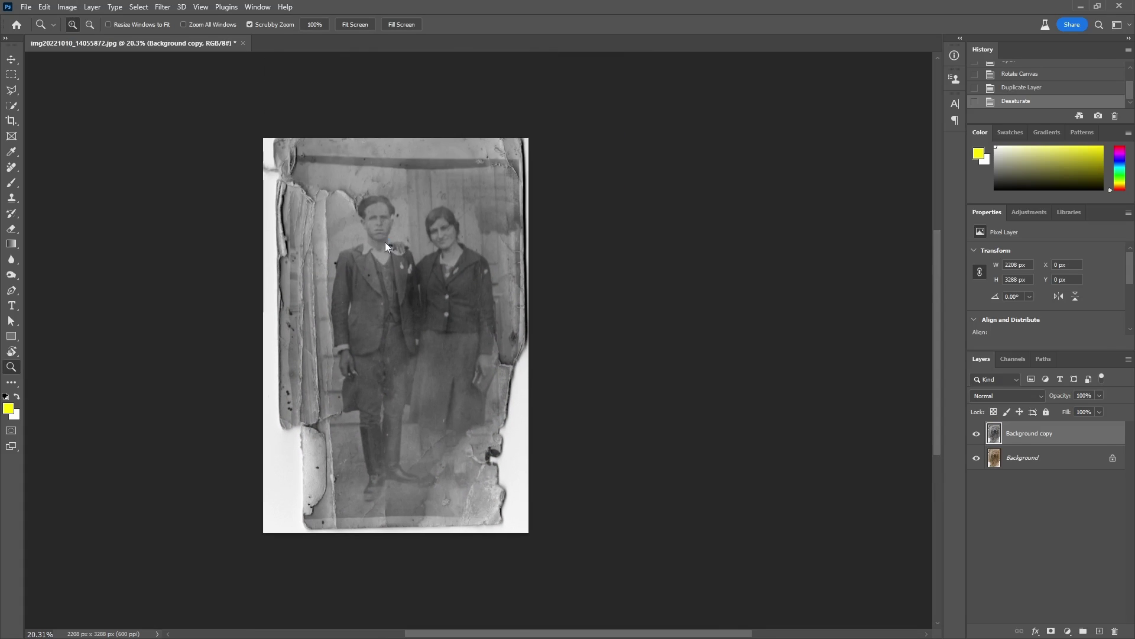
Save the document in Photoshop format as img20221010_14055872.psd in the example folder
key(ctrl+s)
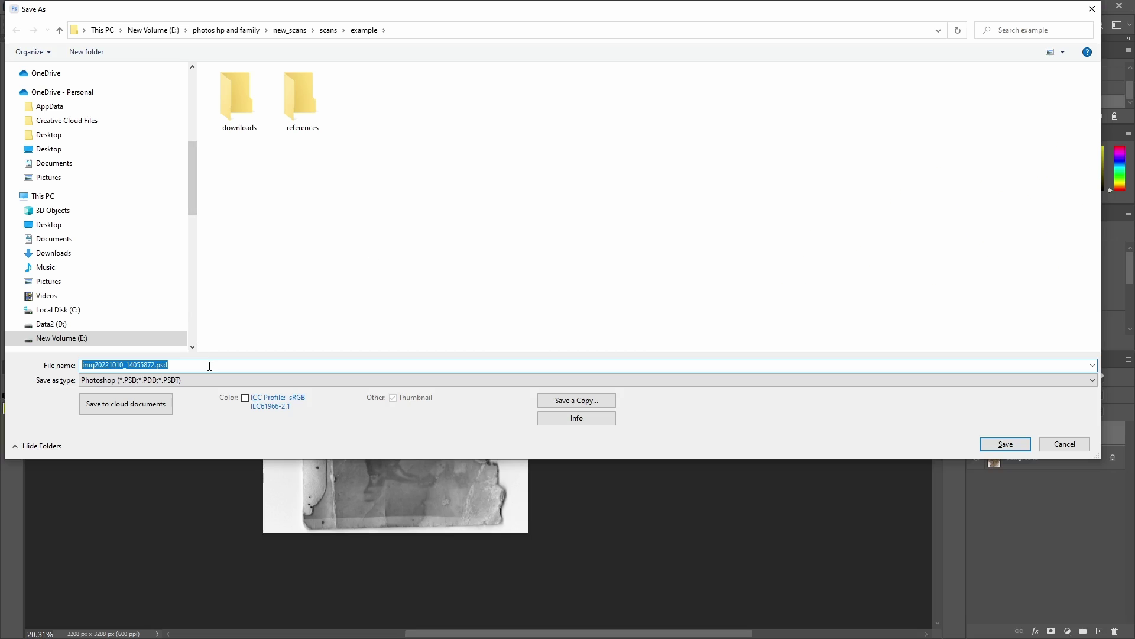
click(1000, 444)
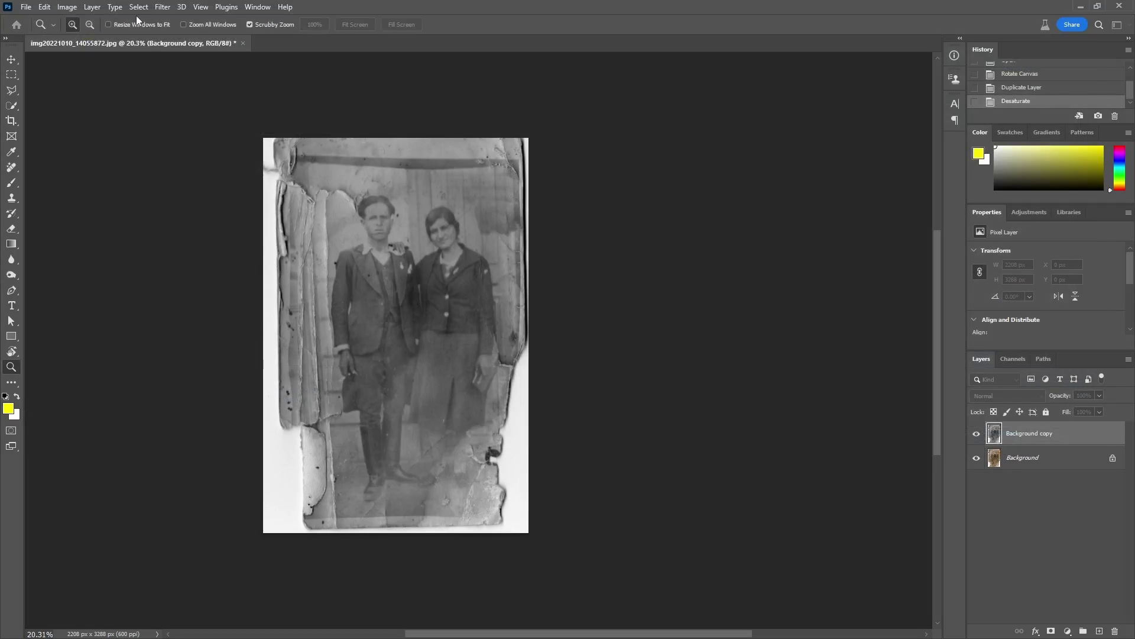
click(155, 7)
click(560, 241)
Apply the Photo Restoration neural filter to a new layer with Enhance face at 0 and Scratch reduction at 63
click(162, 7)
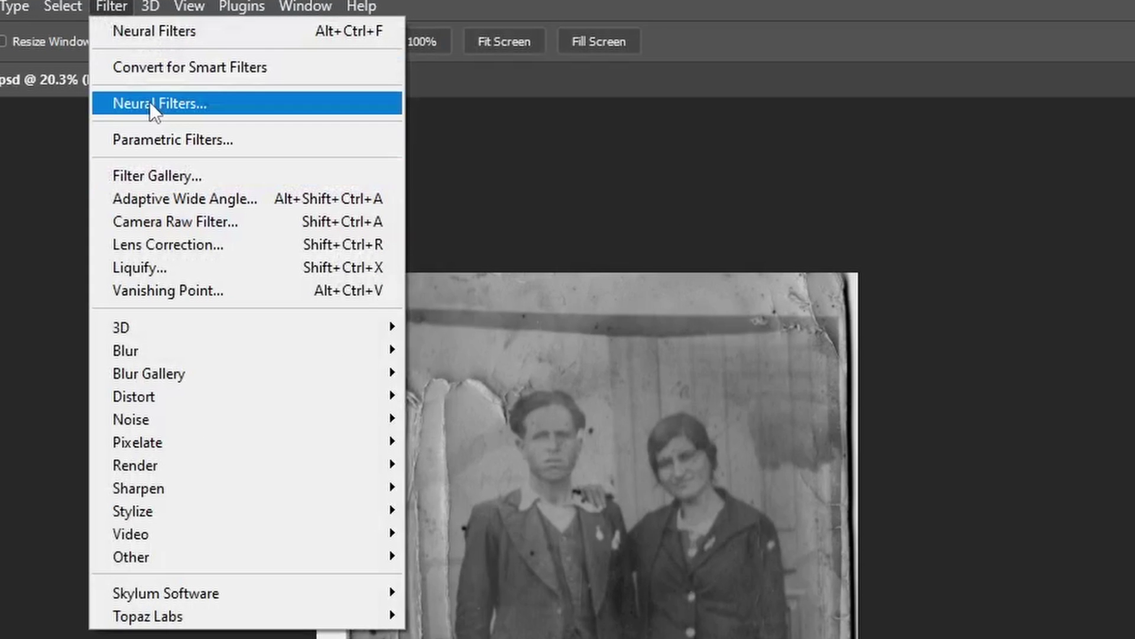
click(150, 104)
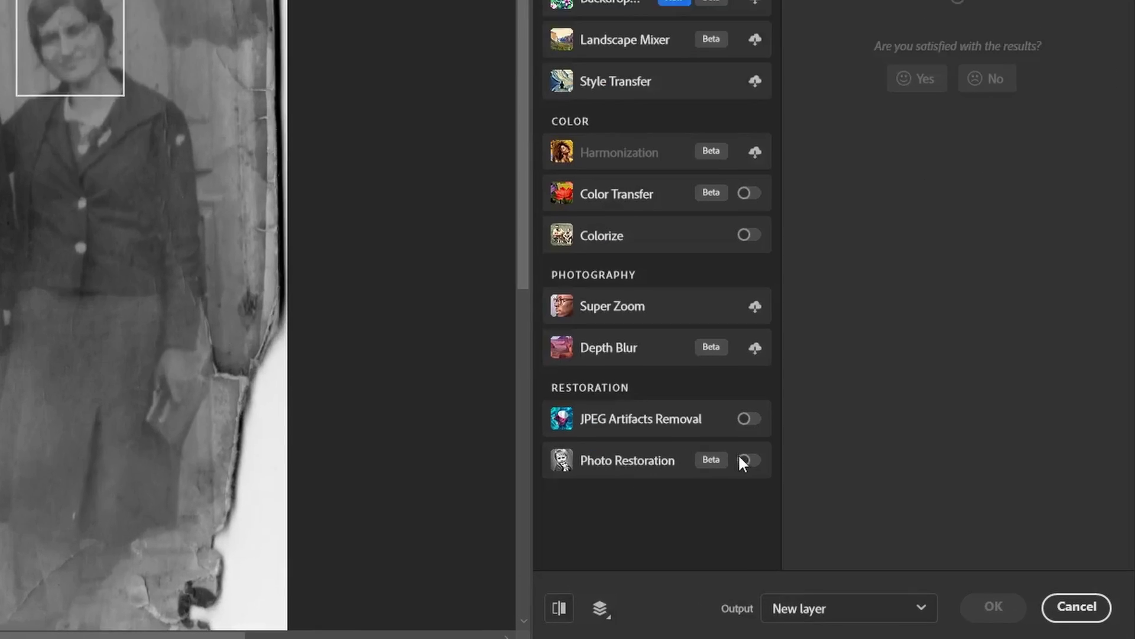
click(884, 586)
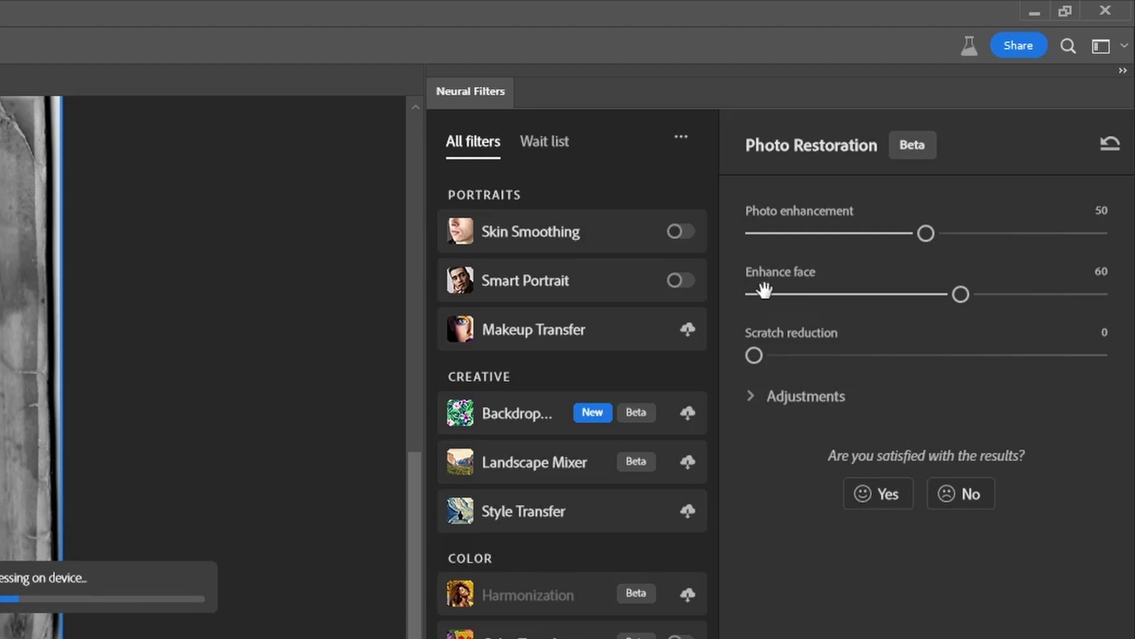
click(765, 292)
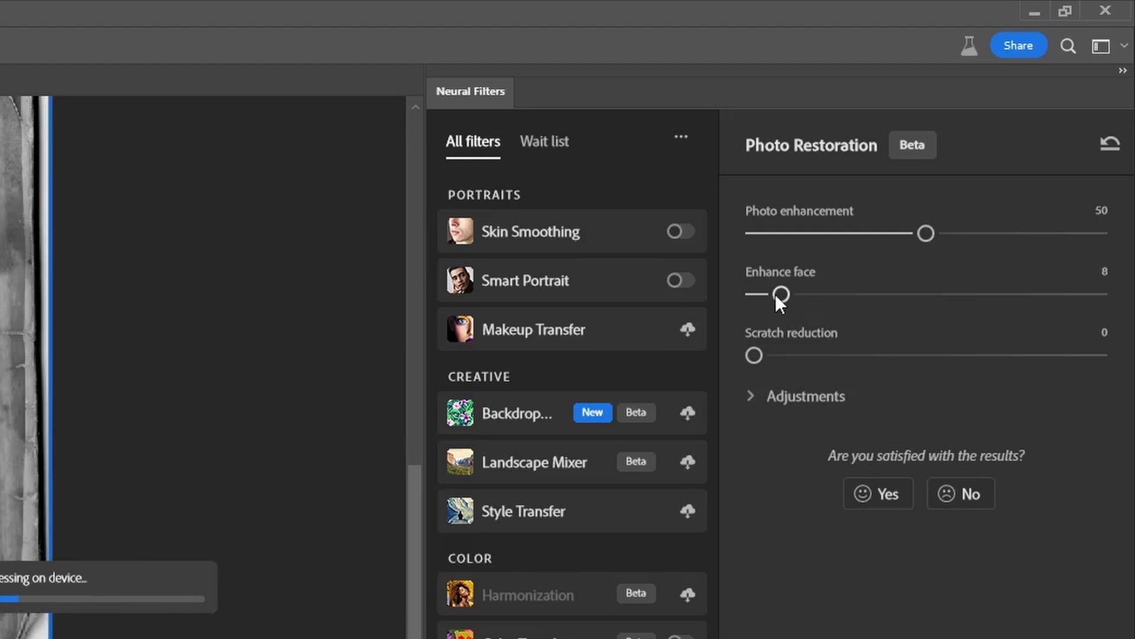
drag(775, 293, 725, 306)
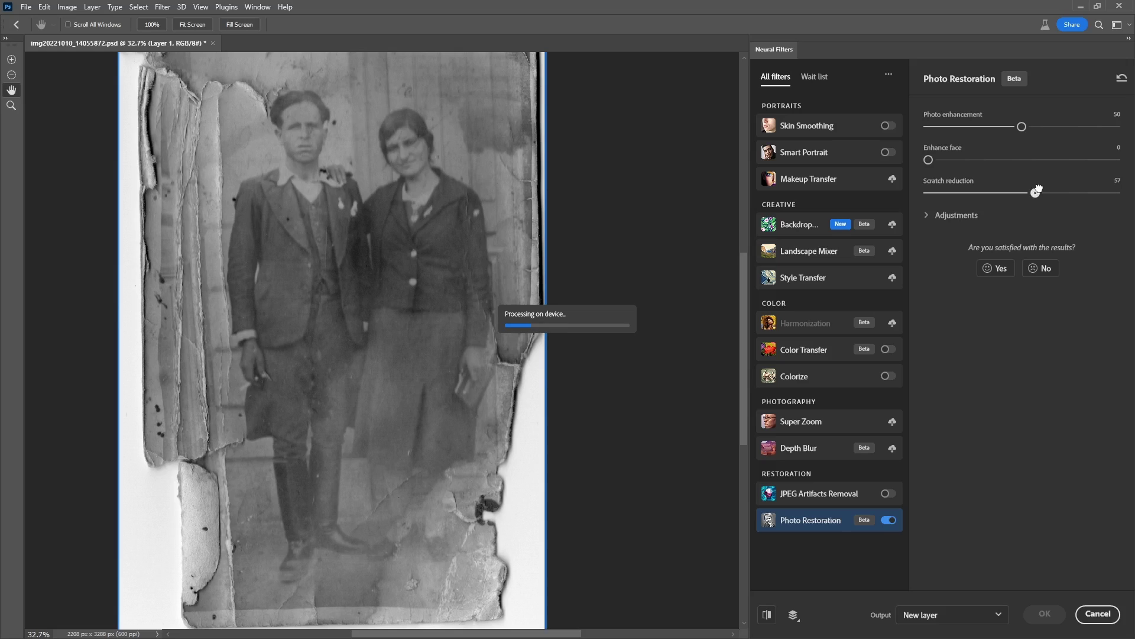
drag(1037, 191, 999, 192)
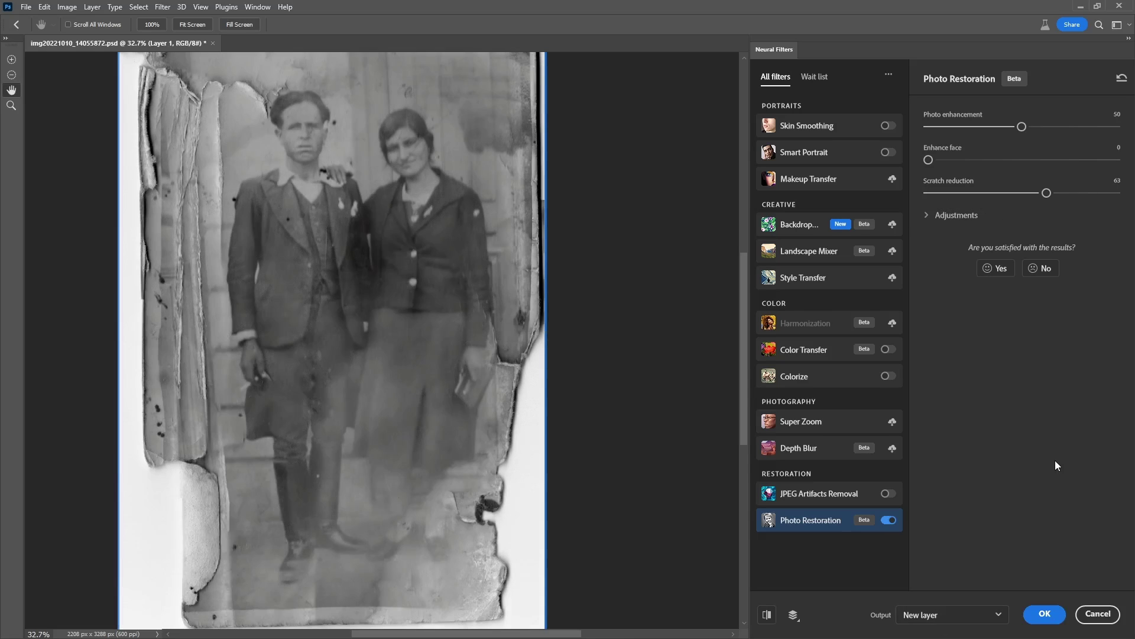
click(1046, 614)
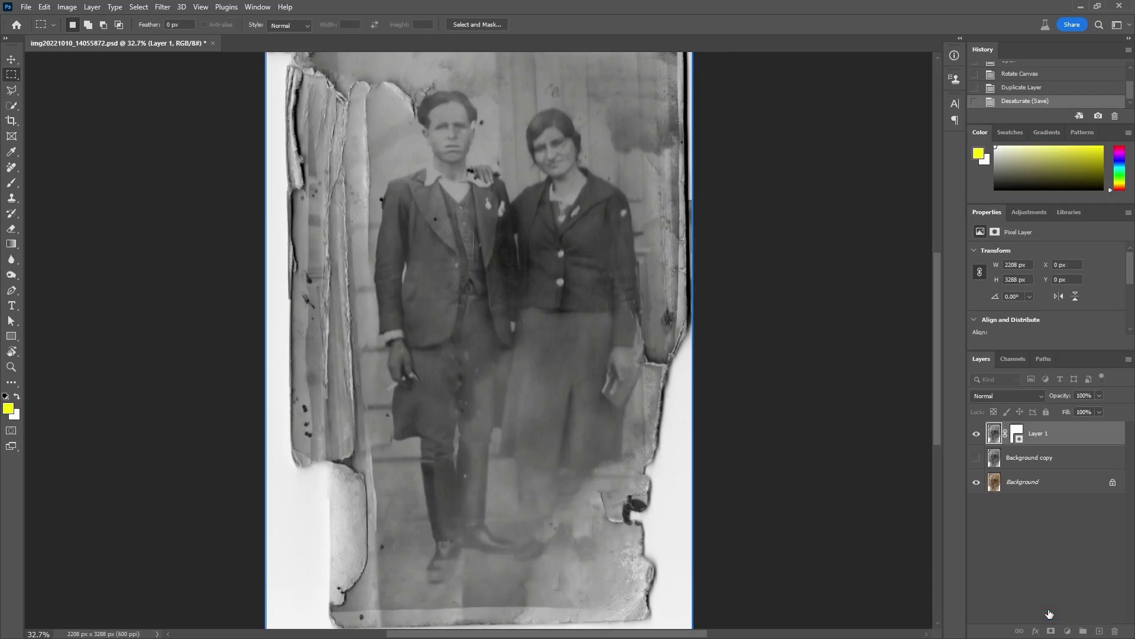
Compare the whole photo with and without the restored Layer 1
scroll(488, 231, down, 2)
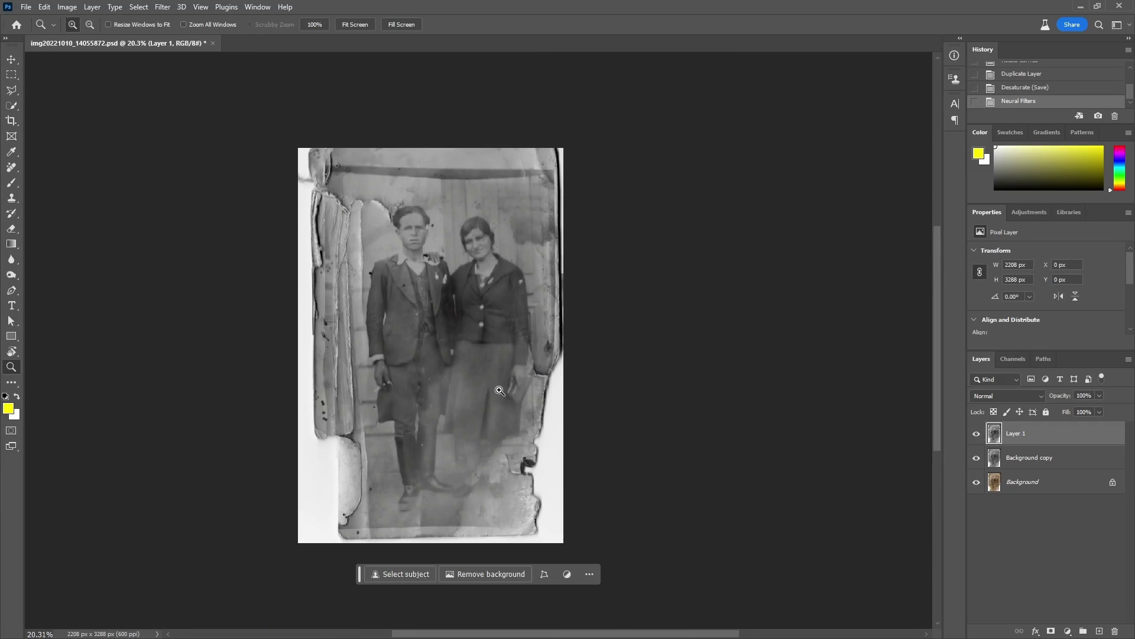
scroll(487, 230, up, 2)
click(975, 435)
click(975, 434)
click(976, 435)
click(976, 435)
Examine the couple's faces and jackets up close, comparing Layer 1 shown and hidden
drag(361, 142, 382, 302)
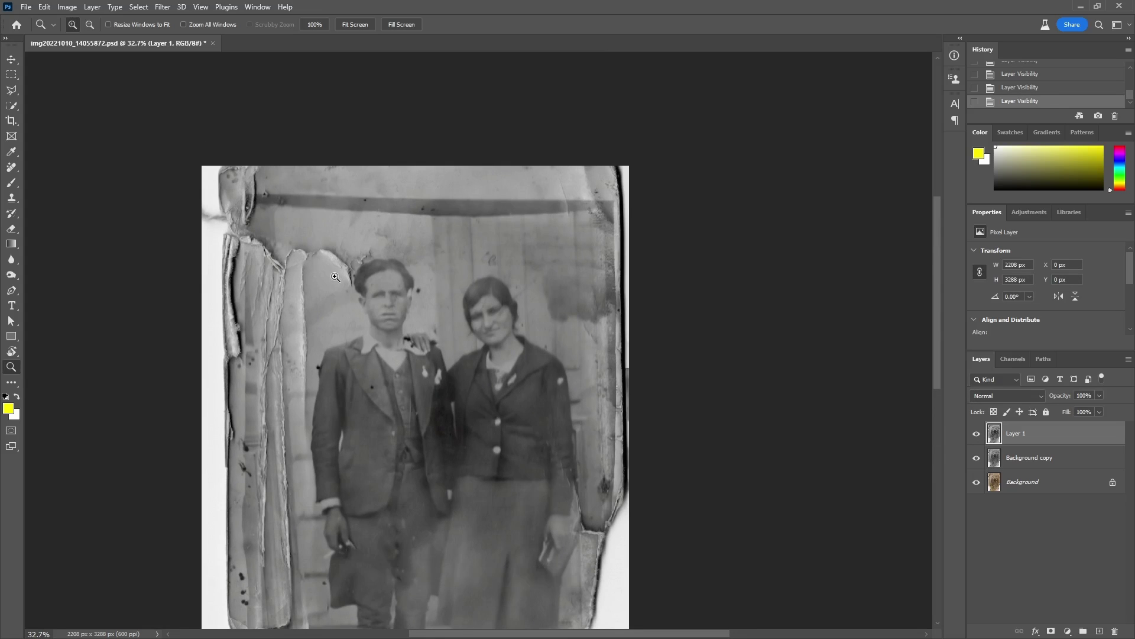
scroll(486, 340, up, 4)
drag(486, 340, 483, 325)
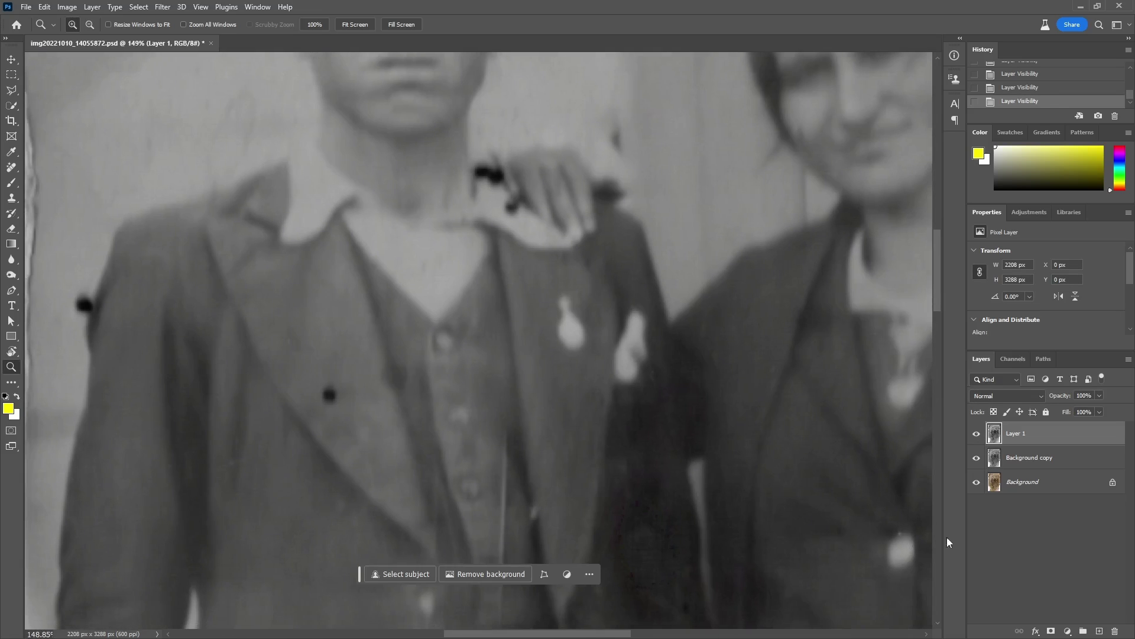
click(976, 435)
click(976, 434)
click(975, 435)
drag(758, 443, 464, 342)
click(976, 438)
click(976, 437)
click(976, 437)
click(976, 437)
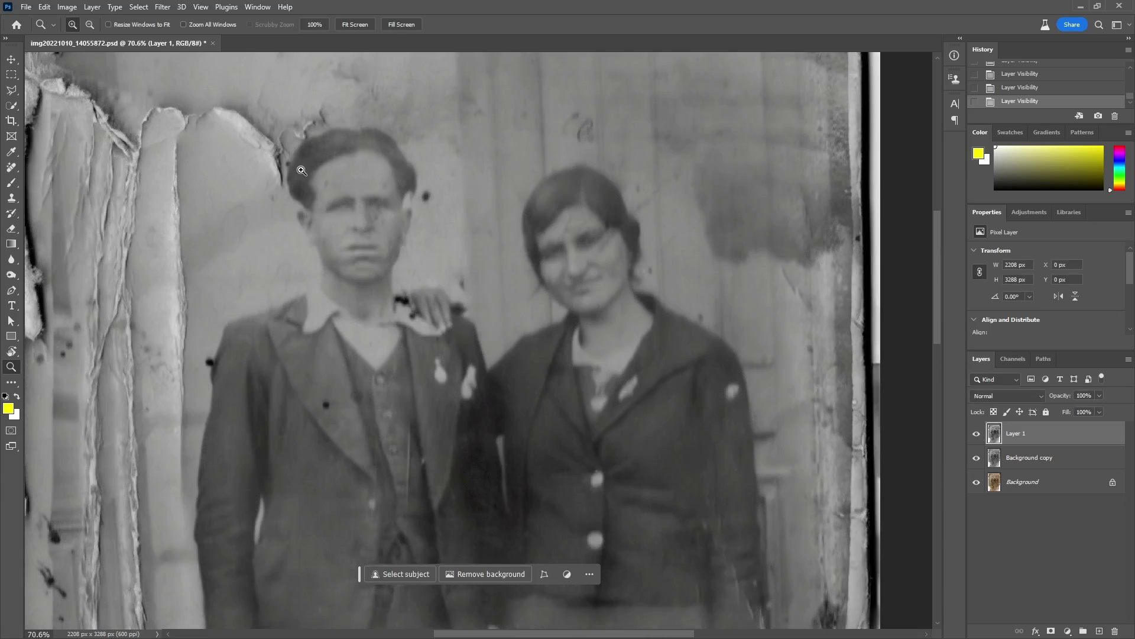
Remove the long vertical crease beside the man with the Remove tool at brush size 77
click(11, 167)
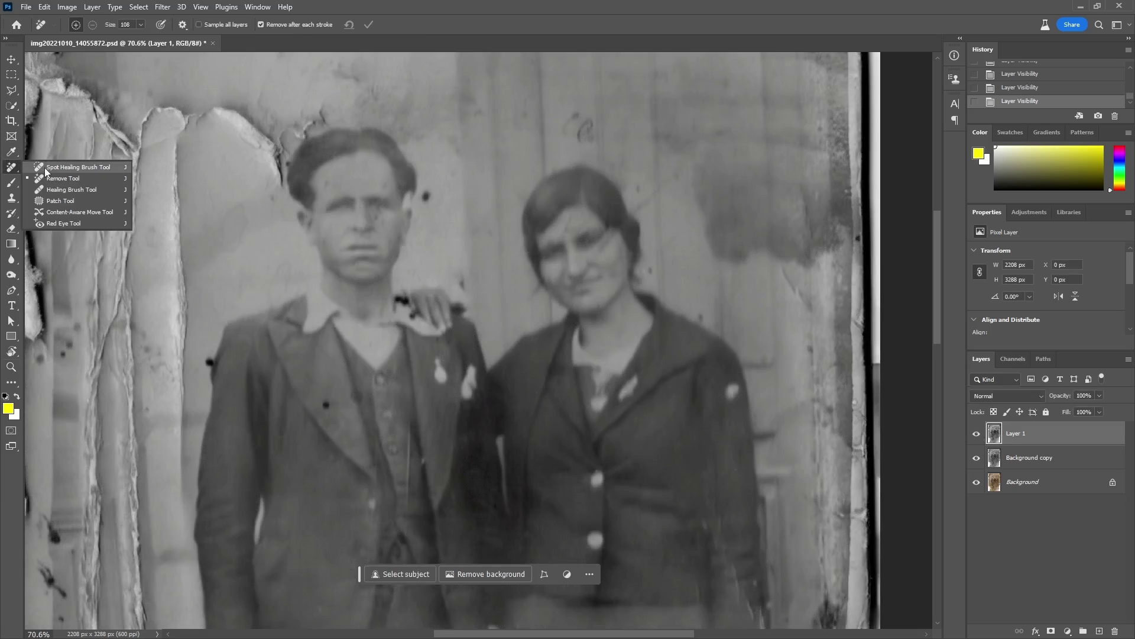
click(76, 180)
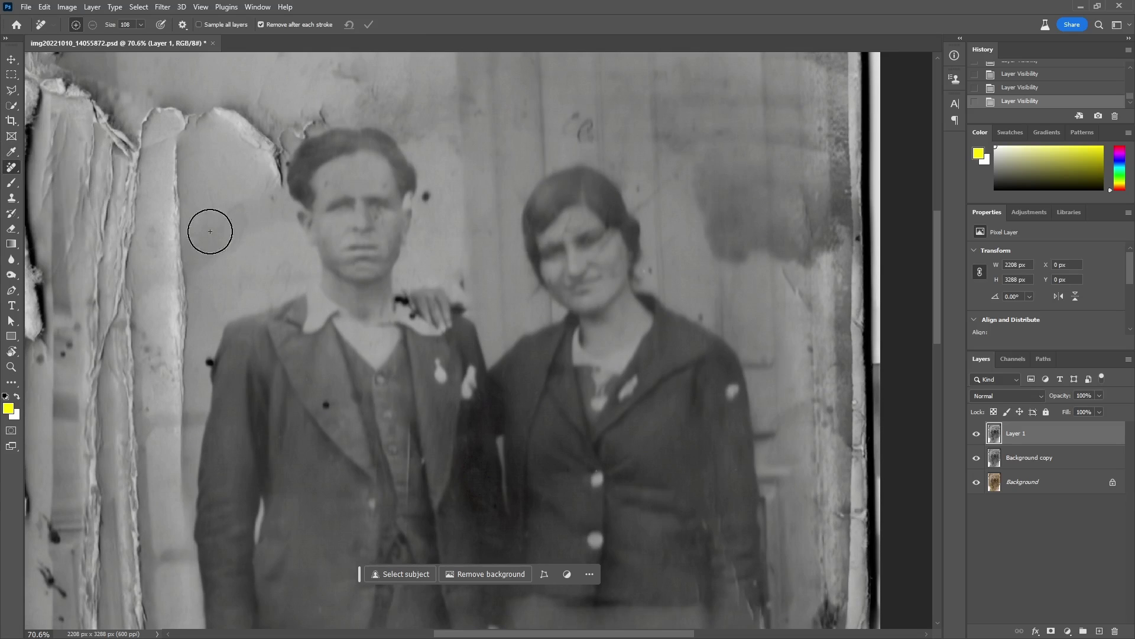
alt+drag(227, 249, 214, 249)
mouse_move(226, 192)
mouse_down()
mouse_move(245, 227)
mouse_move(295, 272)
mouse_move(332, 216)
mouse_move(312, 190)
mouse_move(285, 186)
mouse_move(268, 200)
mouse_move(228, 195)
mouse_move(207, 242)
mouse_up()
drag(254, 206, 250, 589)
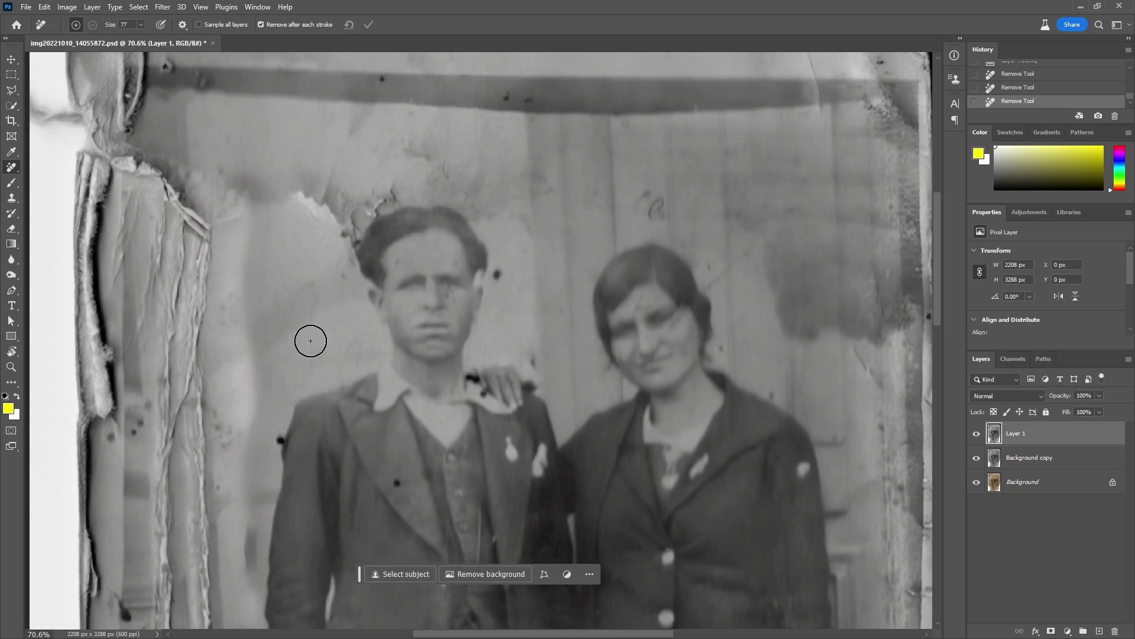
Remove the remaining torn paper edge in the background beside and above the man's head
mouse_move(289, 202)
mouse_down()
mouse_move(312, 200)
mouse_move(338, 224)
mouse_move(318, 208)
mouse_move(337, 155)
mouse_up()
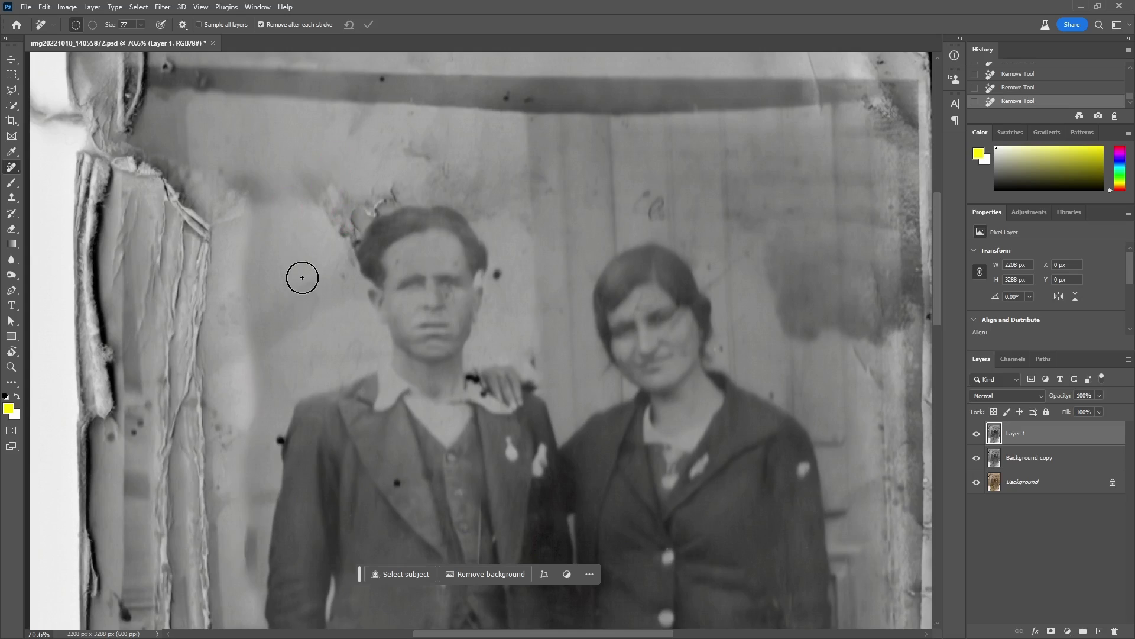
drag(302, 198, 343, 237)
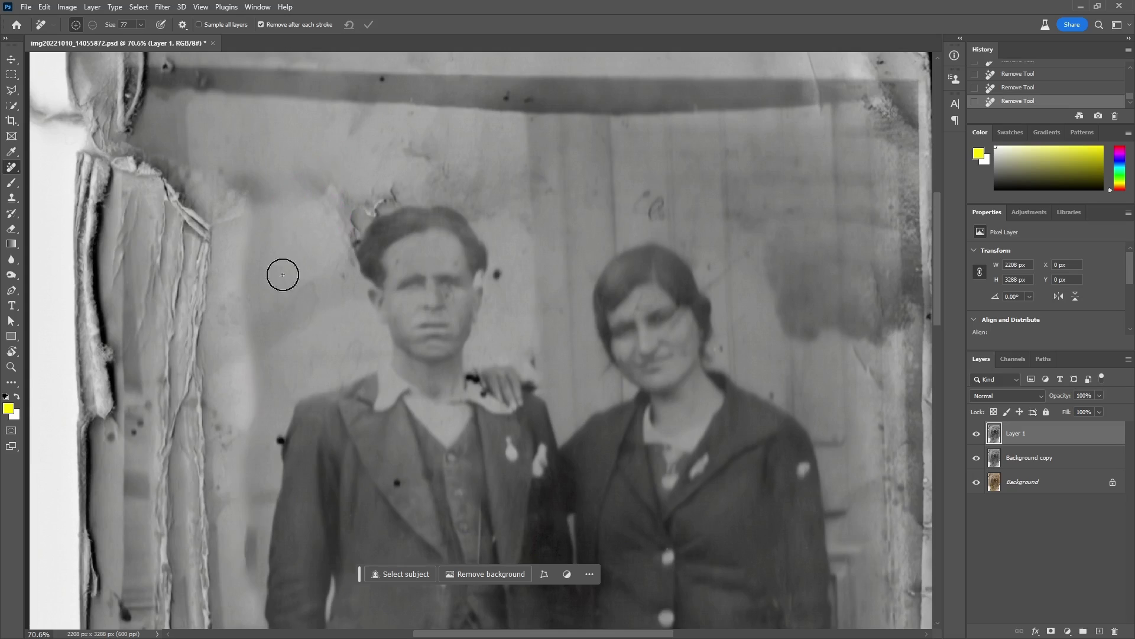
drag(259, 199, 224, 216)
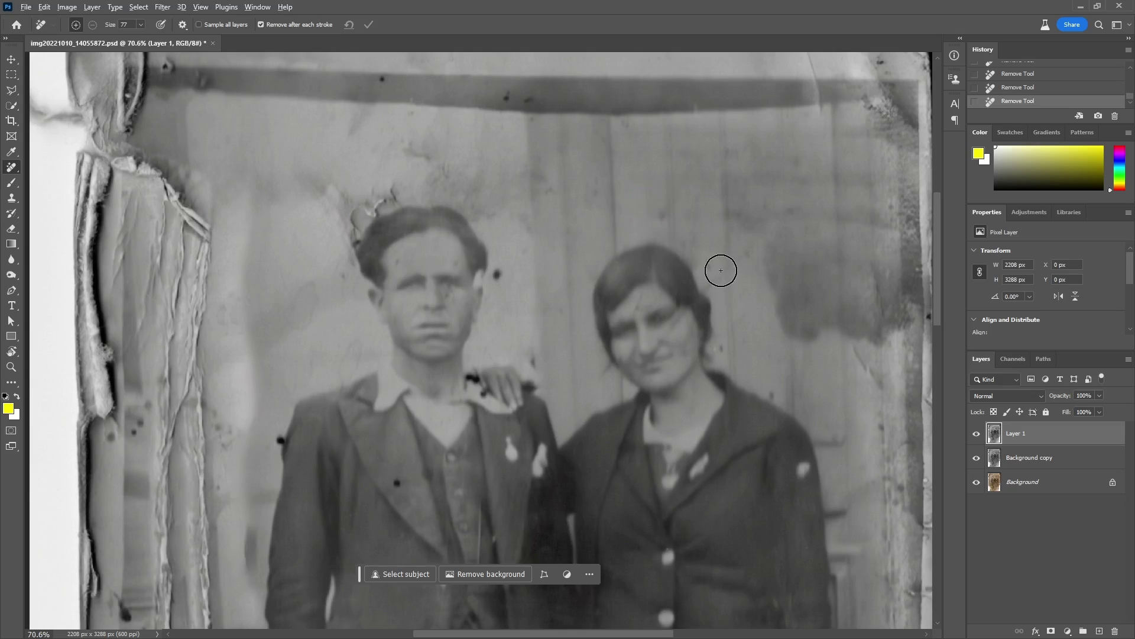
Retouch blemishes around the woman's face at brush size 16 and dark spots on the horizontal band above the couple at size 74
alt+right_click(697, 231)
drag(610, 308, 616, 281)
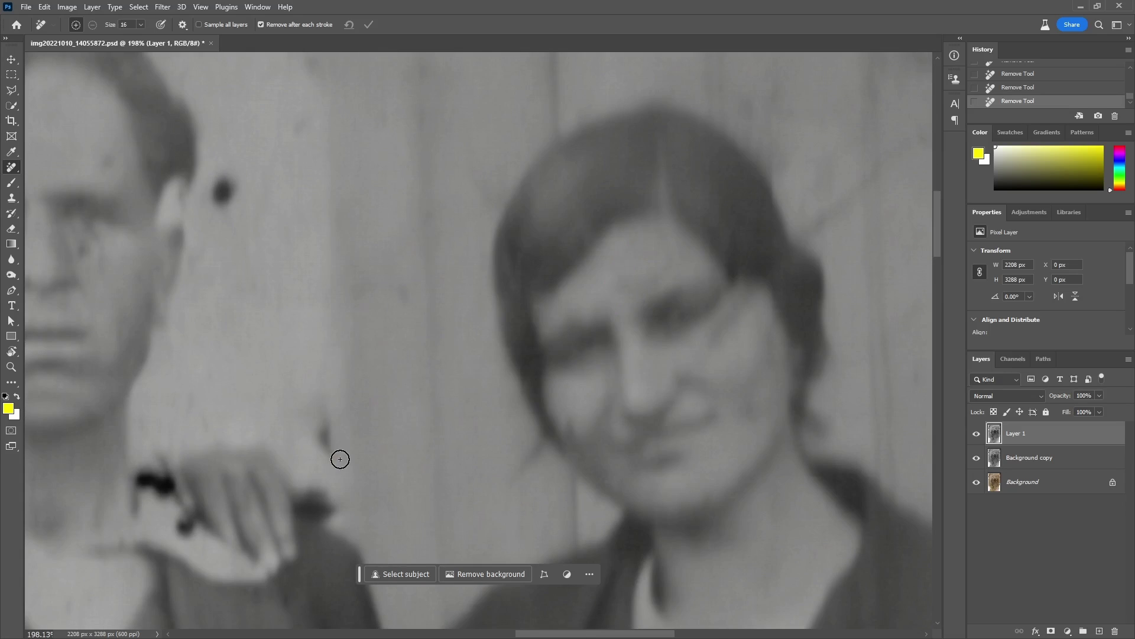
scroll(325, 358, down, 7)
alt+right_click(269, 269)
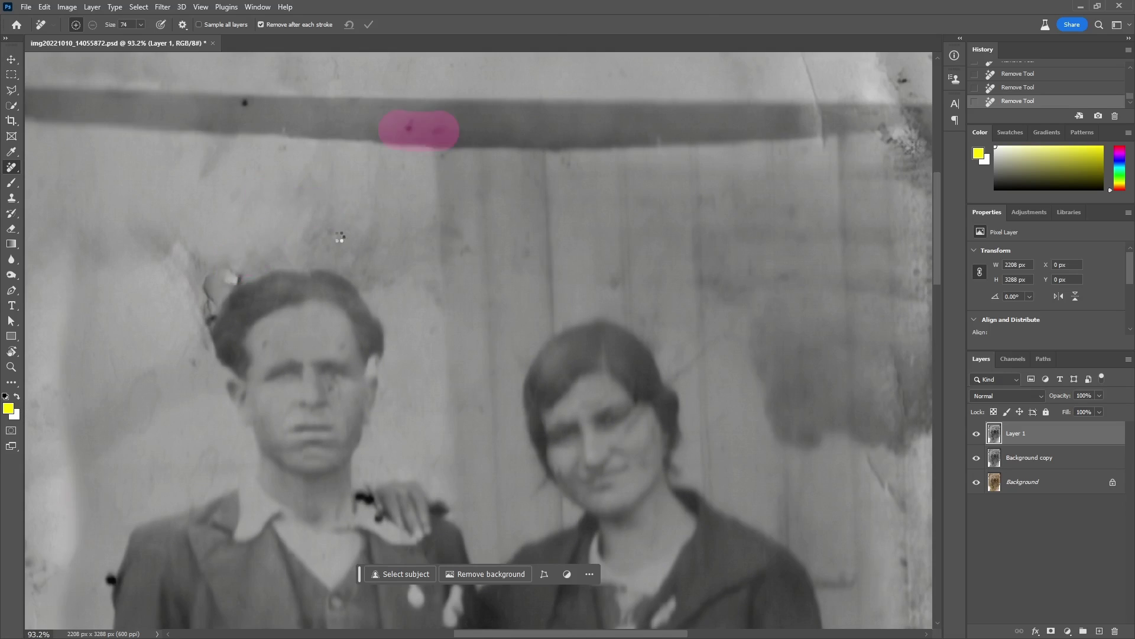
Remove the dark spot on the man's jacket and the thin vertical scratch on his vest with a smaller Remove brush
scroll(207, 296, left, 3)
scroll(236, 482, down, 6)
key(bracketleft)
key(bracketleft)
key(bracketleft)
key(bracketleft)
key(bracketleft)
key(bracketleft)
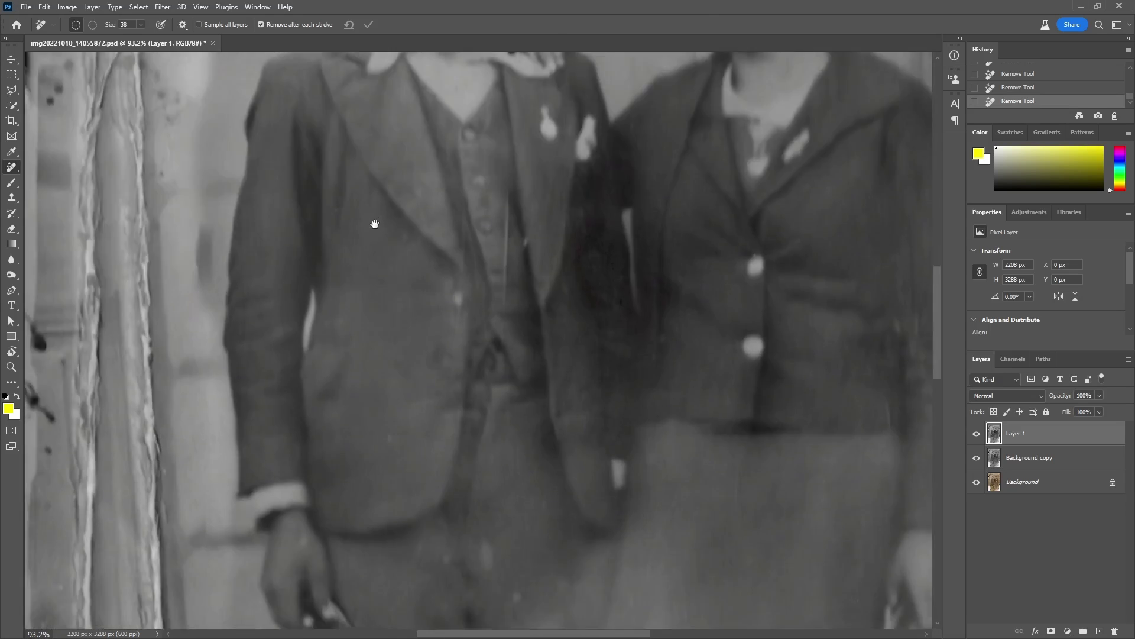
drag(500, 346, 504, 196)
Remove the curved tear beside the dark-edged hole near the woman's feet, enlarging the Remove brush as needed
scroll(467, 477, down, 8)
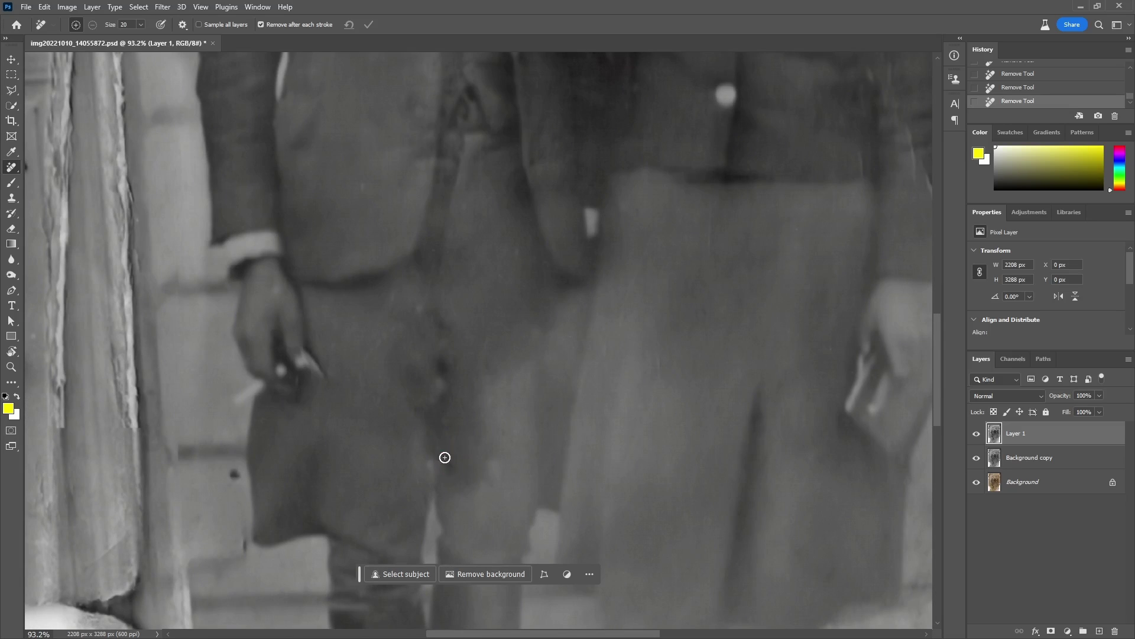
scroll(373, 431, down, 8)
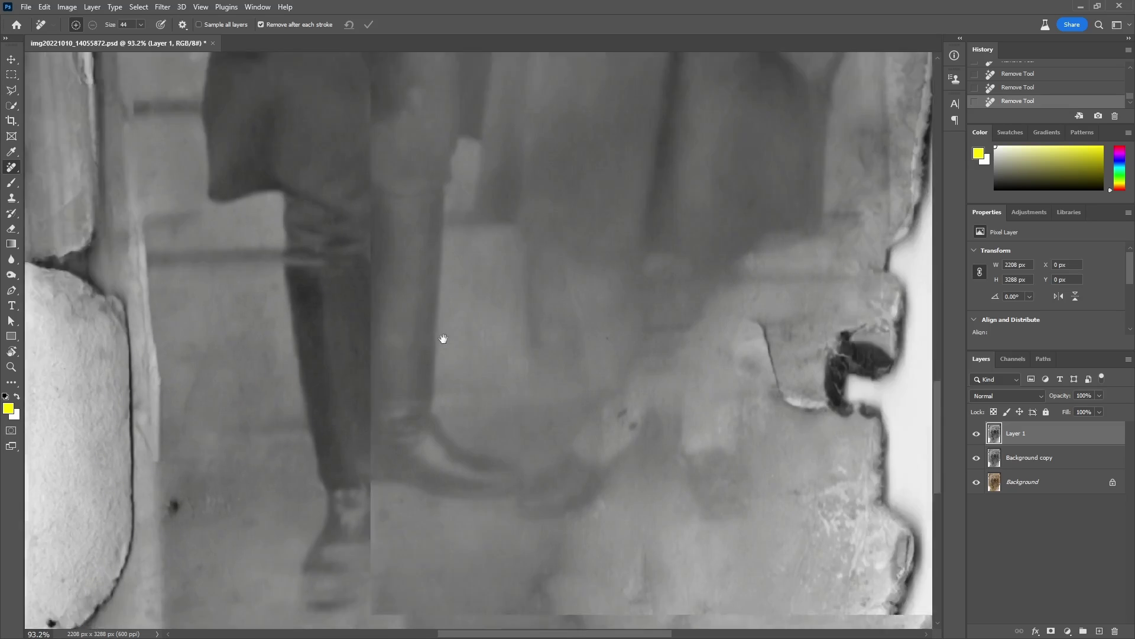
key(bracketright)
key(bracketright)
drag(637, 545, 615, 594)
key(bracketright)
key(bracketright)
drag(718, 345, 774, 431)
key(bracketright)
key(bracketright)
key(bracketright)
drag(729, 368, 771, 375)
Retouch the remaining spots and marks on the ground around the couple's feet, using a Remove brush of about size 42
key(bracketleft)
key(bracketleft)
key(bracketleft)
click(790, 342)
drag(590, 608, 558, 511)
drag(555, 557, 590, 471)
drag(662, 443, 666, 472)
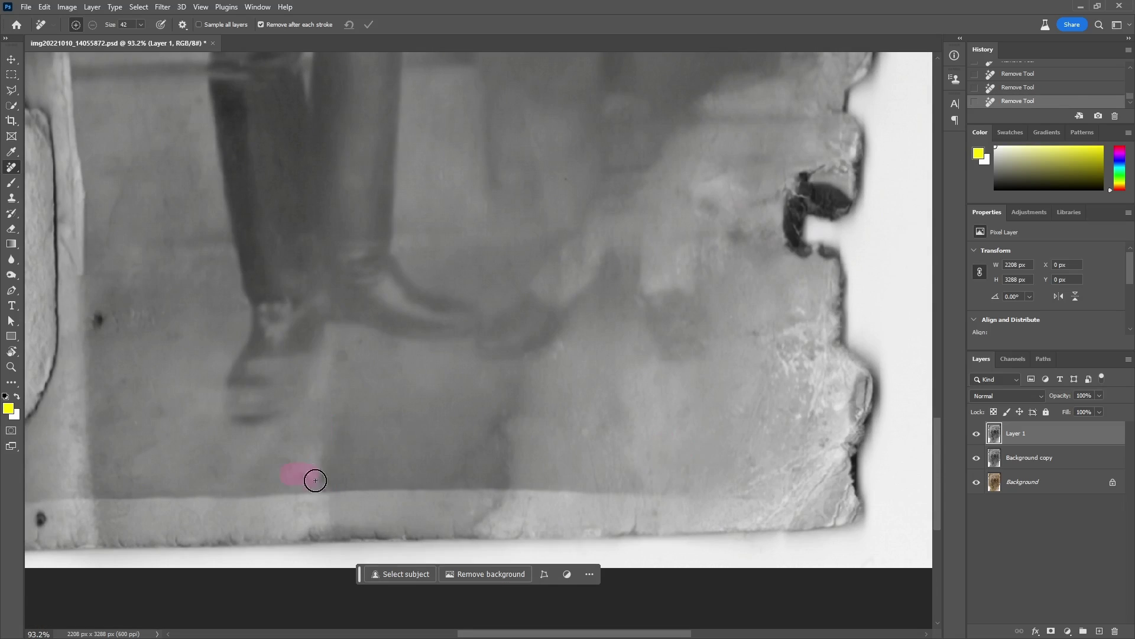
Clone over the white mark between the man's hair and ear with the Clone Stamp
mouse_move(129, 254)
mouse_down()
mouse_move(230, 301)
mouse_move(177, 586)
mouse_up()
mouse_move(893, 155)
mouse_down()
mouse_move(635, 373)
mouse_move(844, 394)
mouse_up()
alt+right_click(274, 395)
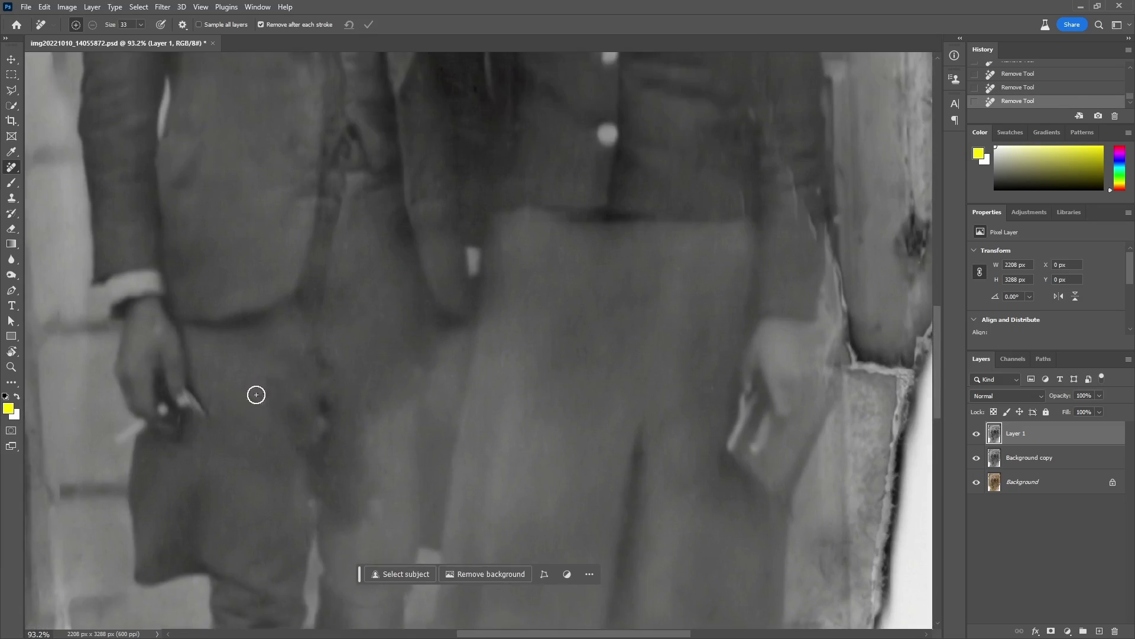
mouse_move(487, 228)
mouse_down()
mouse_move(522, 362)
mouse_move(427, 419)
mouse_up()
scroll(675, 372, up, 3)
scroll(675, 372, right, 1)
scroll(472, 258, up, 2)
scroll(472, 257, left, 2)
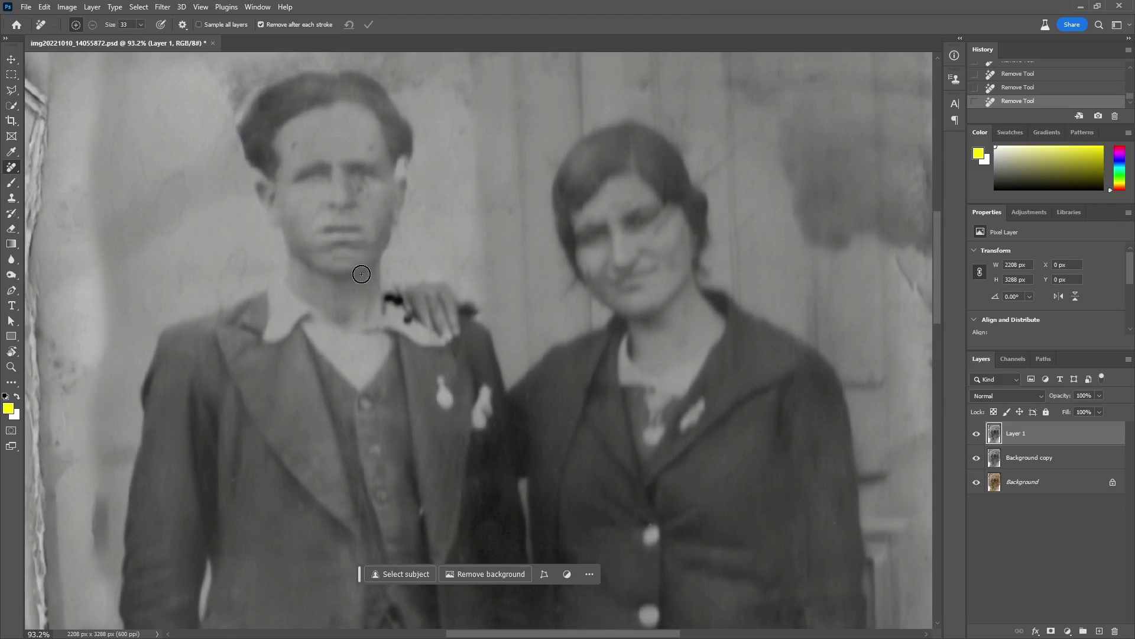
key(s)
click(405, 157)
click(406, 166)
click(403, 176)
Retouch the wall beside the man's head and the streak beside the woman's hair with the Remove tool at size 33
key(j)
mouse_move(414, 160)
mouse_down()
mouse_move(404, 170)
mouse_move(468, 294)
mouse_up()
drag(412, 286, 425, 291)
drag(755, 351, 694, 413)
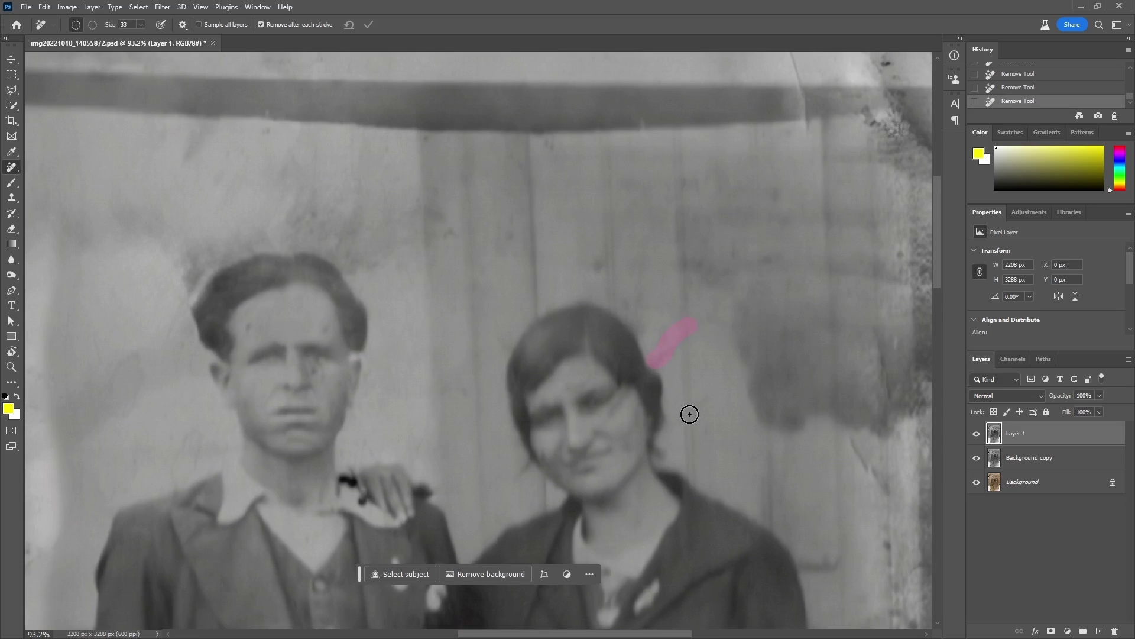
Remove the light tear line along the outer edge of the woman's lower sleeve
scroll(730, 482, down, 2)
scroll(730, 481, right, 2)
scroll(588, 374, down, 3)
scroll(588, 375, right, 3)
scroll(432, 363, down, 2)
scroll(431, 363, right, 1)
drag(431, 363, 443, 474)
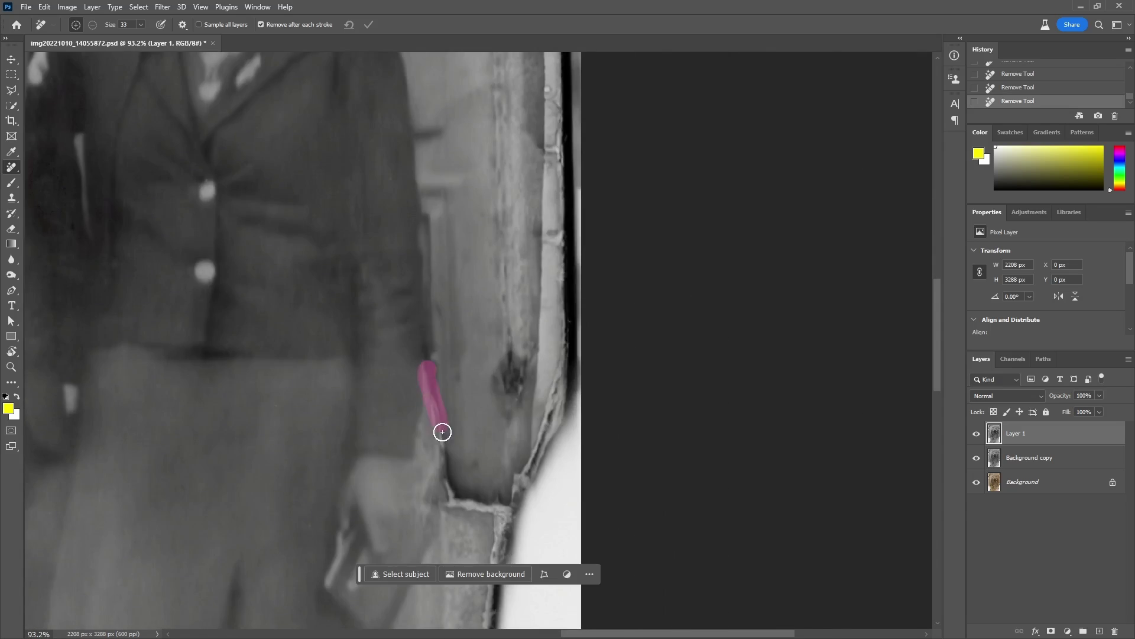
Retouch the scratches and marks in the upper part of the photo near its right side with the Remove tool
scroll(487, 409, up, 9)
mouse_move(215, 241)
mouse_down()
mouse_move(715, 345)
mouse_move(264, 278)
mouse_up()
drag(152, 215, 225, 203)
drag(636, 297, 553, 240)
Brush away the torn paper edges and creases down the photo's left side with a larger Remove brush
alt+right_click(553, 240)
key(z)
mouse_move(364, 331)
mouse_down()
mouse_move(410, 249)
mouse_move(355, 248)
mouse_up()
alt+right_click(390, 151)
drag(378, 159, 377, 304)
drag(379, 363, 379, 498)
drag(402, 446, 362, 207)
drag(363, 208, 345, 443)
drag(381, 180, 346, 523)
alt+right_click(349, 520)
drag(351, 524, 322, 239)
drag(300, 557, 302, 204)
drag(268, 446, 255, 123)
drag(302, 520, 223, 134)
alt+right_click(253, 319)
drag(253, 319, 271, 583)
Remove the torn edges and dark-edged damage down the photo's right side with the Remove tool
alt+right_click(775, 393)
drag(738, 106, 692, 342)
drag(747, 233, 747, 443)
drag(837, 281, 812, 340)
drag(720, 71, 717, 297)
drag(677, 549, 638, 198)
drag(663, 256, 613, 598)
drag(721, 482, 748, 327)
Retouch the border strip along the photo's bottom and the remaining edge marks with the Remove tool
drag(172, 455, 667, 456)
mouse_move(169, 289)
mouse_down()
mouse_move(206, 419)
mouse_move(227, 597)
mouse_up()
drag(160, 353, 152, 330)
drag(458, 458, 399, 458)
drag(399, 458, 324, 431)
Crop the photo to 2146 x 3219 px, trimming the left and bottom edges
click(9, 118)
drag(214, 314, 227, 314)
drag(582, 316, 577, 316)
drag(437, 404, 438, 427)
drag(404, 575, 404, 591)
key(Return)
Outline the blank left margin with the Polygonal Lasso and patch it from the neighbouring background
key(l)
click(202, 409)
click(236, 400)
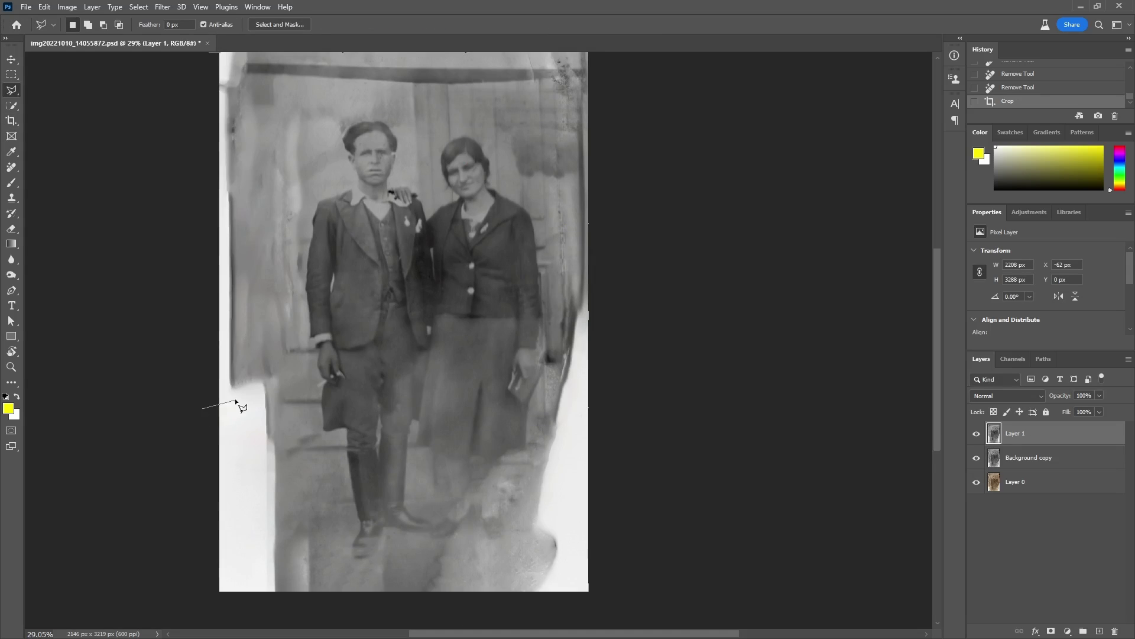
click(249, 91)
double_click(201, 85)
click(11, 167)
click(59, 202)
drag(235, 270, 251, 275)
key(ctrl+d)
Patch the remaining blank border areas from nearby background with the Patch tool, clearing each selection
drag(254, 499, 228, 388)
mouse_move(194, 337)
mouse_down()
mouse_move(135, 564)
mouse_move(188, 340)
mouse_up()
drag(228, 438, 228, 248)
key(ctrl+d)
mouse_move(562, 252)
mouse_down()
mouse_move(497, 500)
mouse_move(565, 266)
mouse_up()
drag(535, 426, 236, 414)
key(ctrl+d)
Blend the white left margin into the background with long Remove tool strokes at size 188
right_click(11, 167)
click(59, 178)
drag(220, 251, 210, 369)
drag(216, 420, 210, 532)
drag(203, 317, 209, 236)
drag(222, 249, 237, 390)
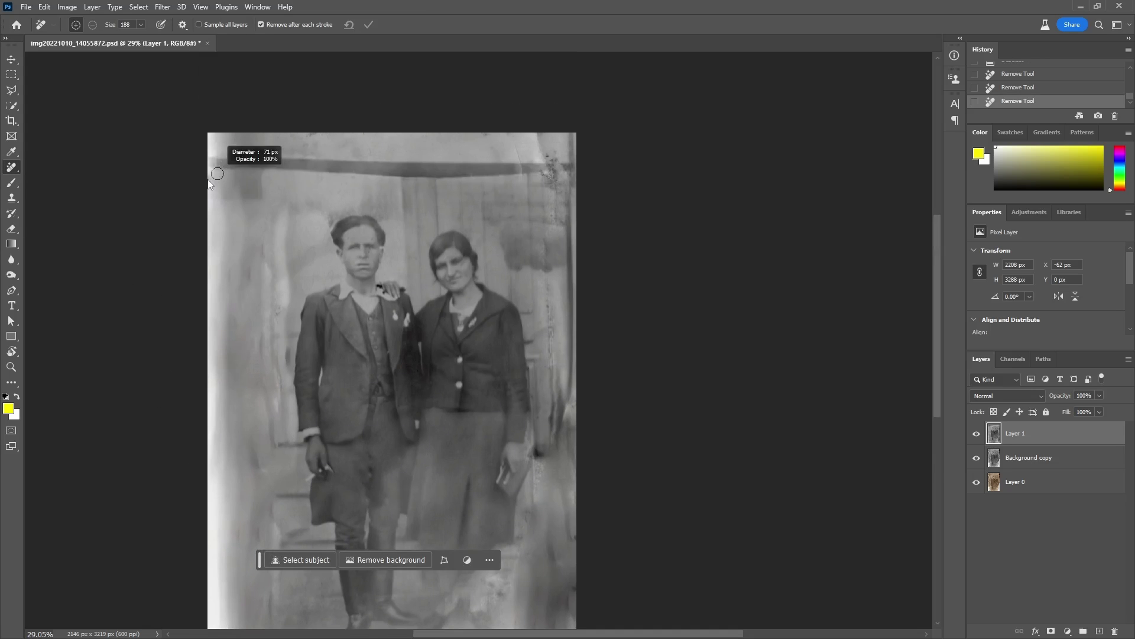
Even out the photo's left margin and lower border areas with the Remove tool, enlarging the brush to size 147
drag(221, 322, 233, 256)
drag(249, 508, 234, 413)
drag(223, 424, 224, 441)
drag(610, 535, 574, 475)
key(bracketright)
key(bracketright)
key(bracketright)
mouse_move(230, 431)
mouse_down()
mouse_move(229, 507)
mouse_move(237, 485)
mouse_up()
drag(509, 509, 520, 331)
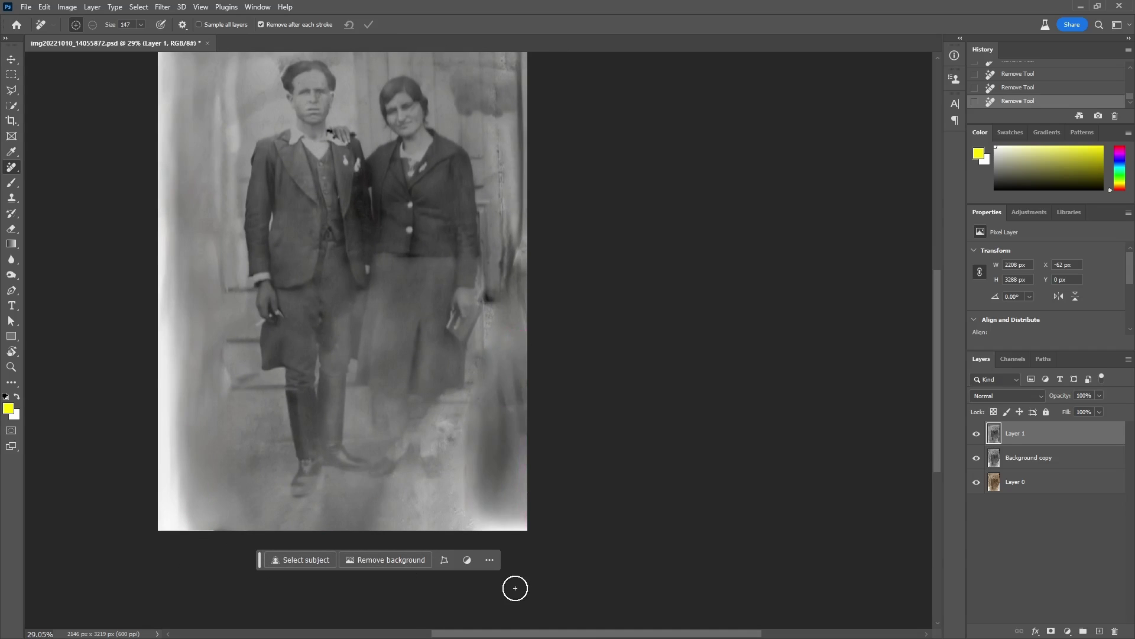
Try to clone over the dark smear near the photo's lower right edge
key(s)
mouse_move(487, 482)
mouse_down()
mouse_move(502, 408)
mouse_move(486, 488)
mouse_up()
key(ctrl+z)
key(ctrl+z)
click(507, 383)
drag(476, 440, 496, 488)
key(ctrl+z)
Remove the dark spot and vertical marks on the wall beside the woman's hand with the Remove tool
key(j)
drag(501, 219, 507, 346)
click(490, 294)
drag(447, 186, 416, 347)
drag(453, 143, 459, 157)
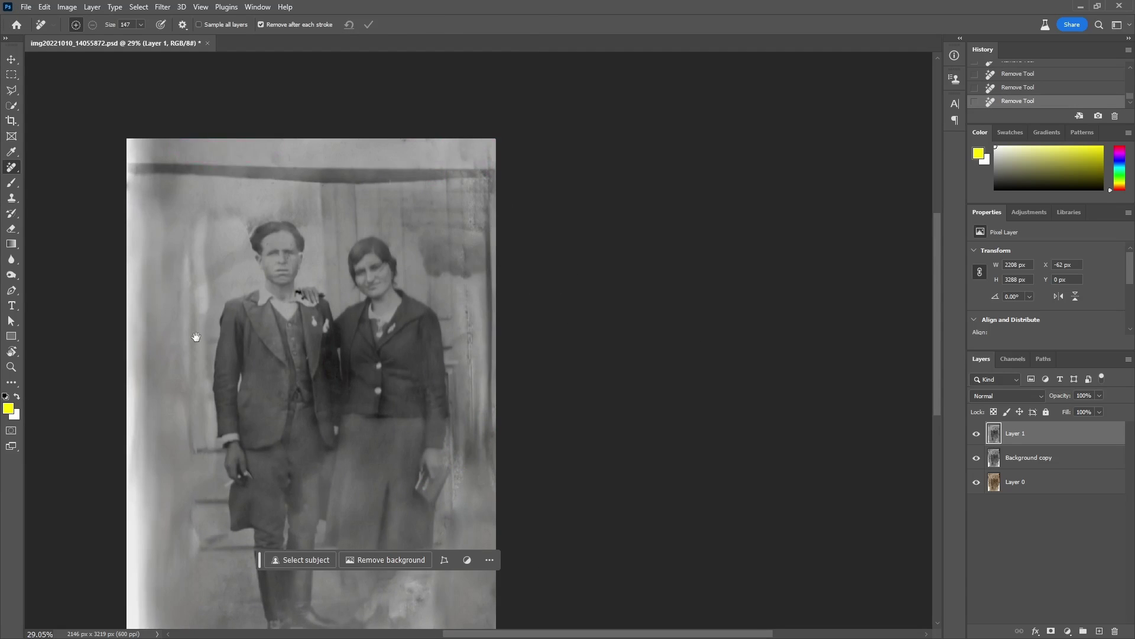
Reduce the Remove brush to size 30 for retouching the couple's faces
key(z)
key(ctrl+0)
drag(400, 129, 600, 270)
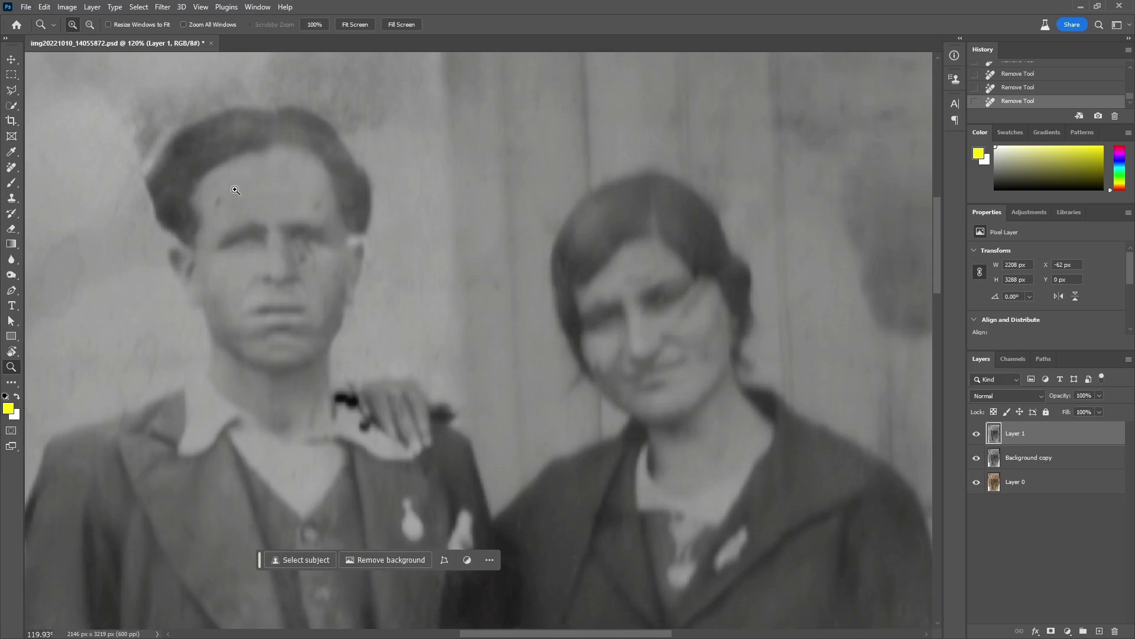
key(j)
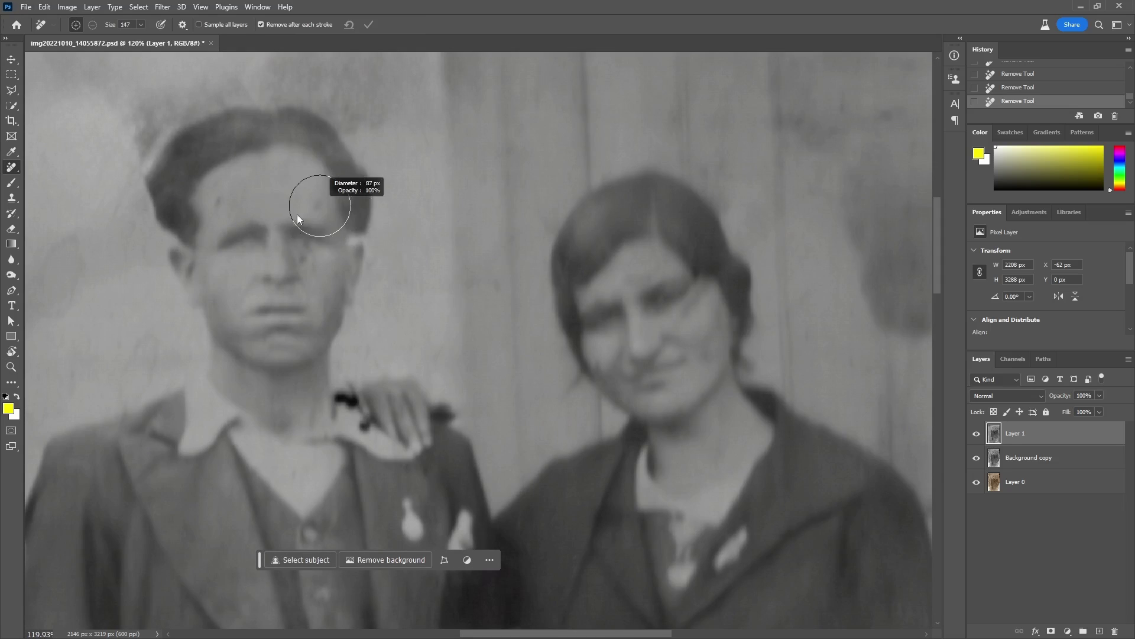
drag(282, 220, 277, 220)
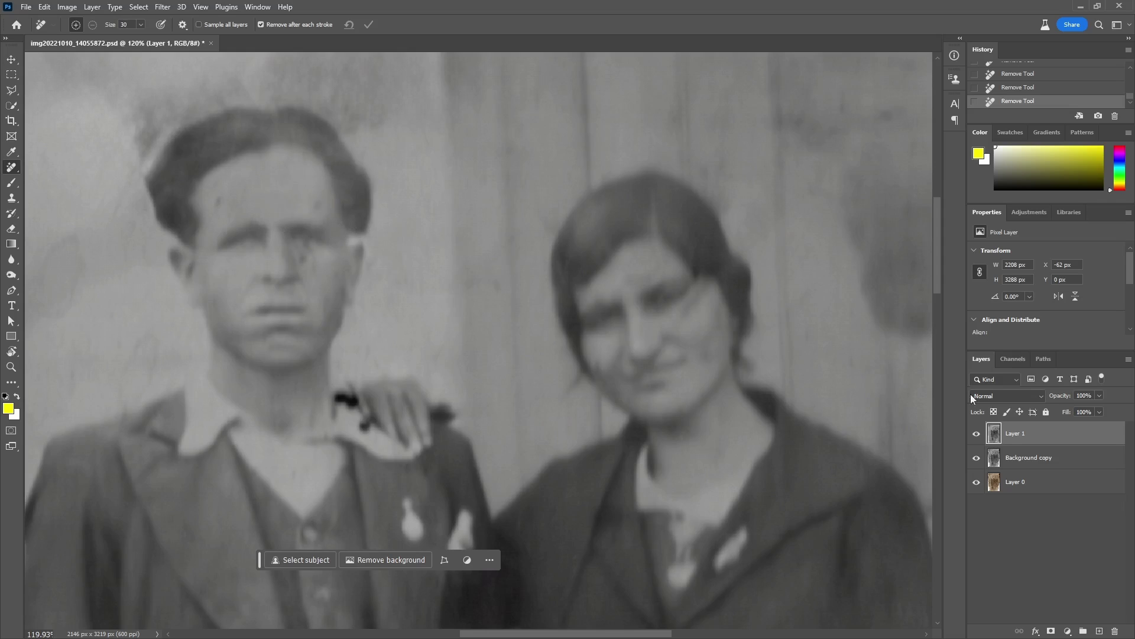
Add a Curves adjustment layer and steepen its curve for extreme contrast, with a midpoint at input 124, output 106
click(1067, 632)
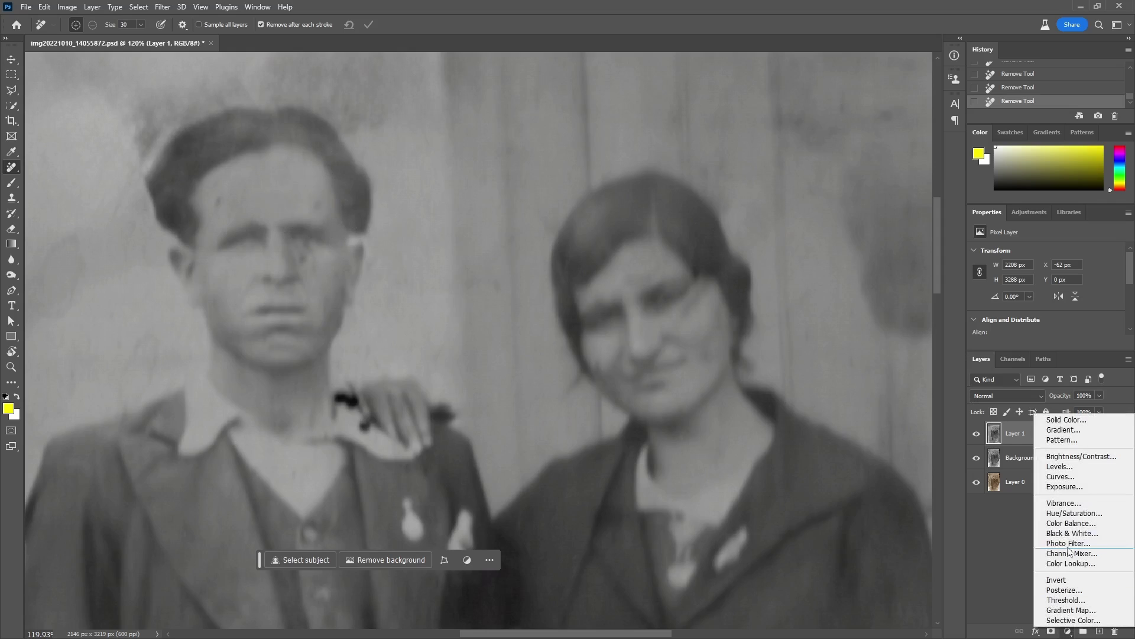
click(1061, 477)
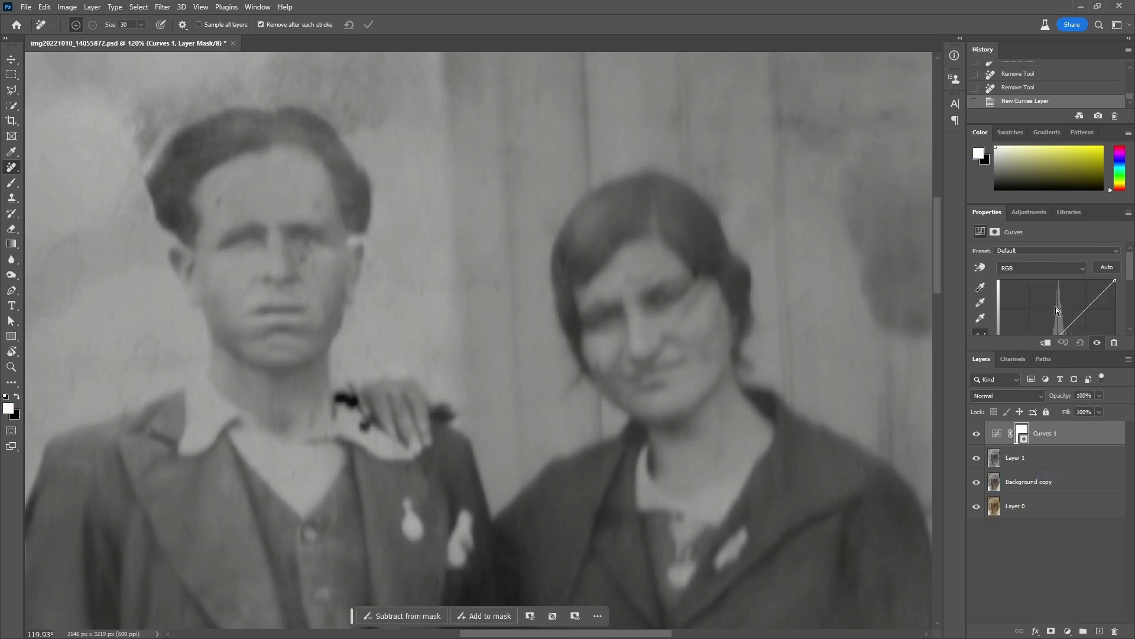
scroll(1056, 307, down, 2)
drag(1054, 352, 1058, 429)
drag(1032, 316, 1057, 300)
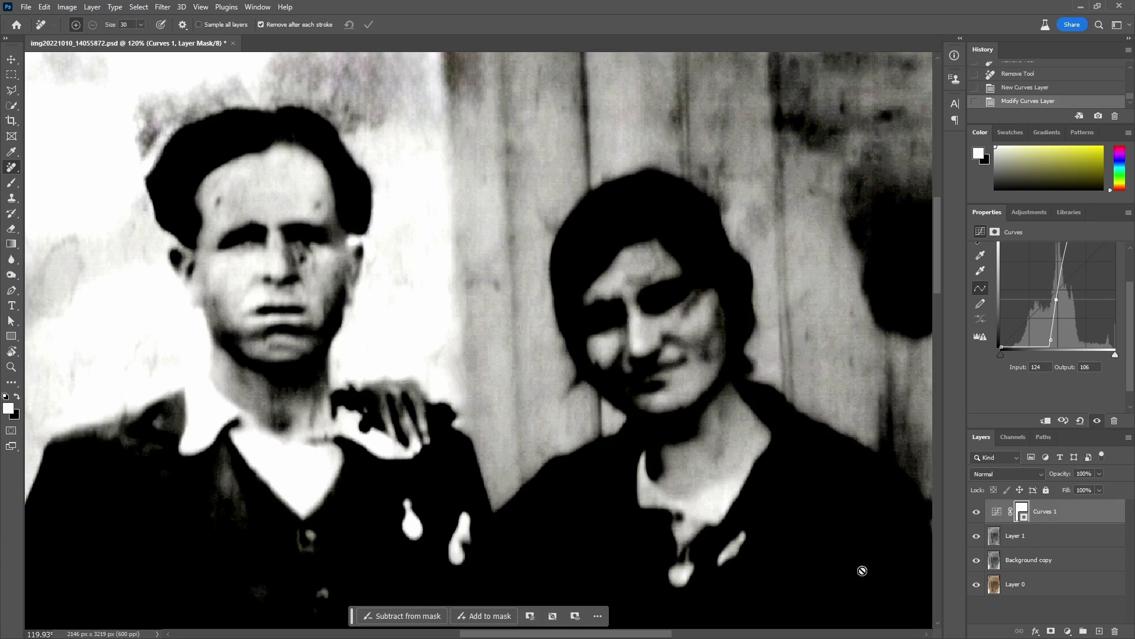
On Layer 1, remove the spots from the man's forehead and try a Remove stroke below his eye, undoing that stroke
click(1015, 538)
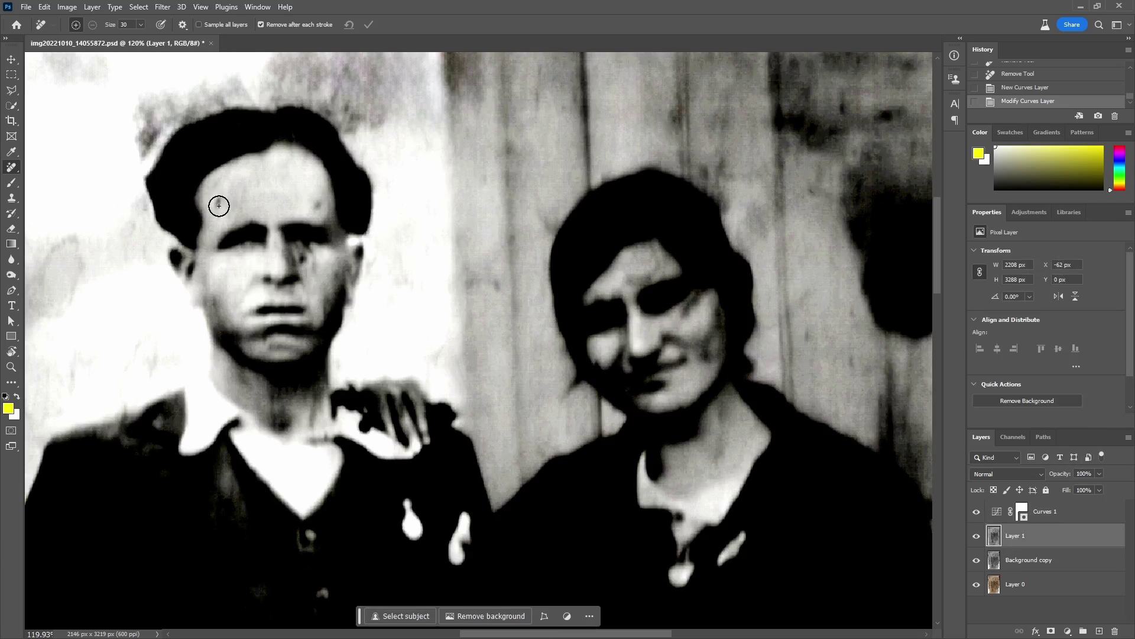
drag(216, 194, 217, 213)
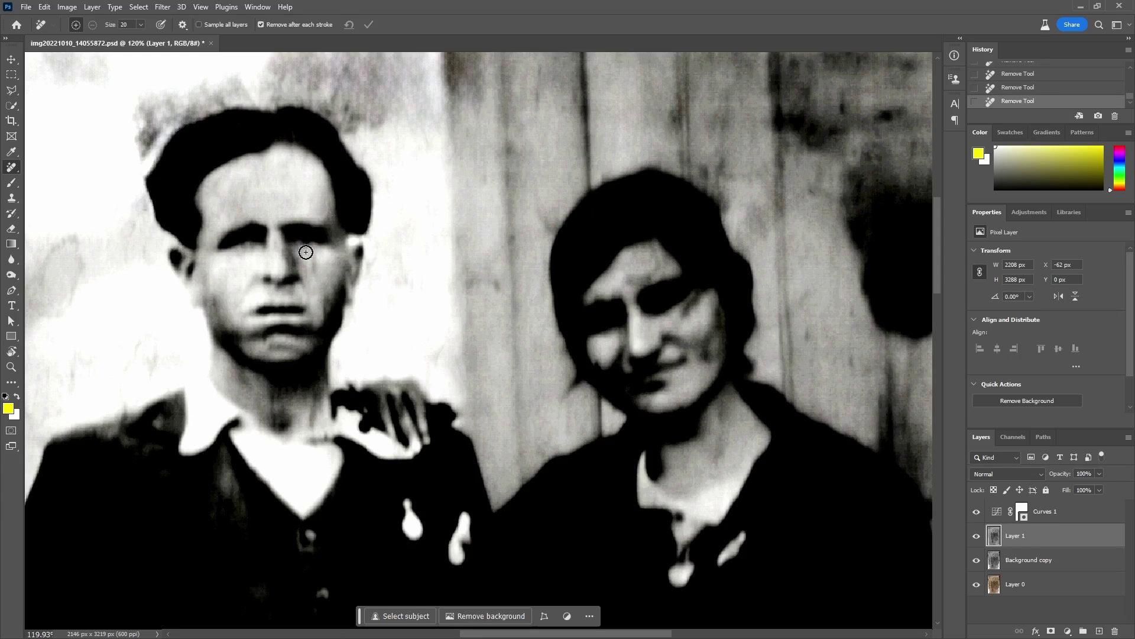
drag(307, 251, 317, 292)
key(ctrl+z)
Heal small marks on the man's chin and cheek with the Spot Healing Brush, undoing the last stroke
click(12, 167)
click(279, 337)
click(320, 308)
click(220, 305)
key(ctrl+z)
Reshape the Curves 1 adjustment with a lower highlight point to recover tone in the bright wall
click(998, 512)
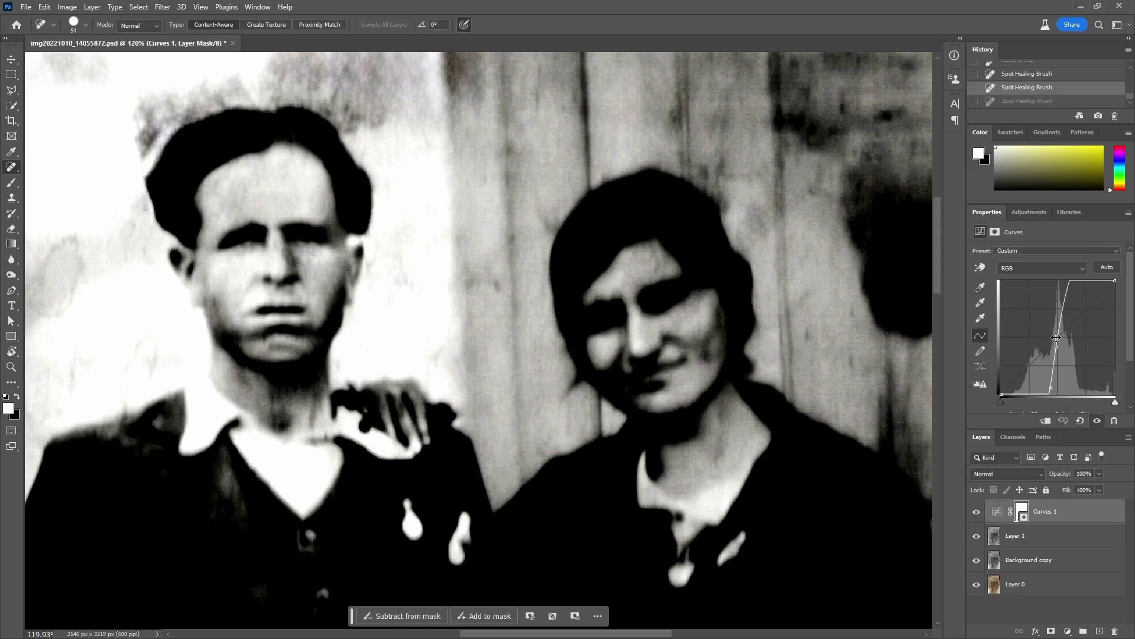
drag(1069, 296, 1077, 288)
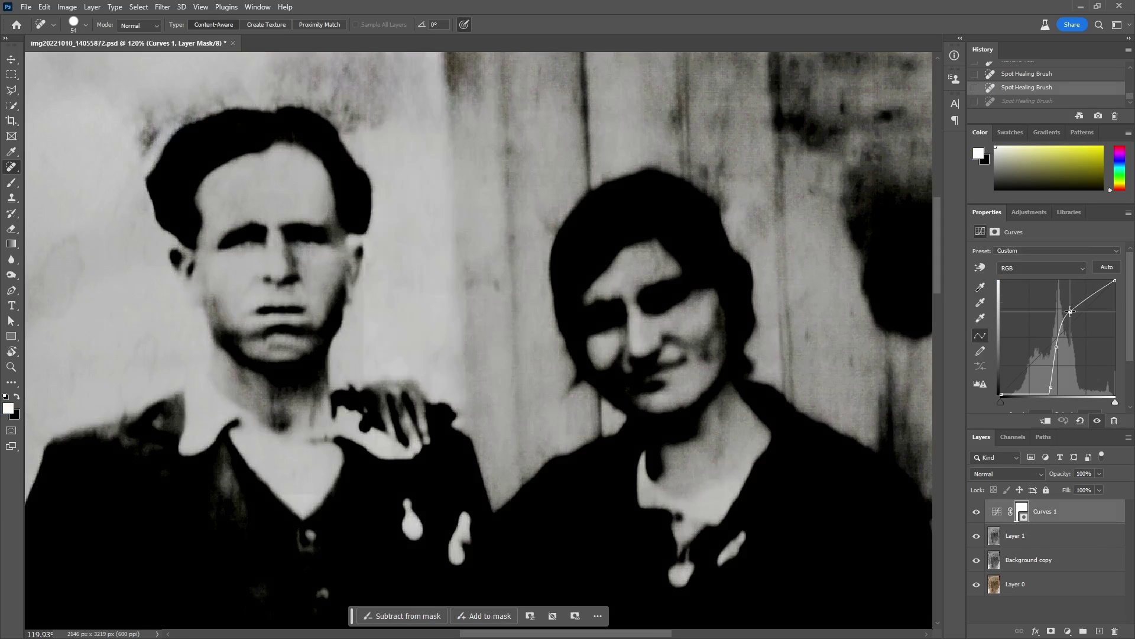
drag(1061, 332, 1052, 339)
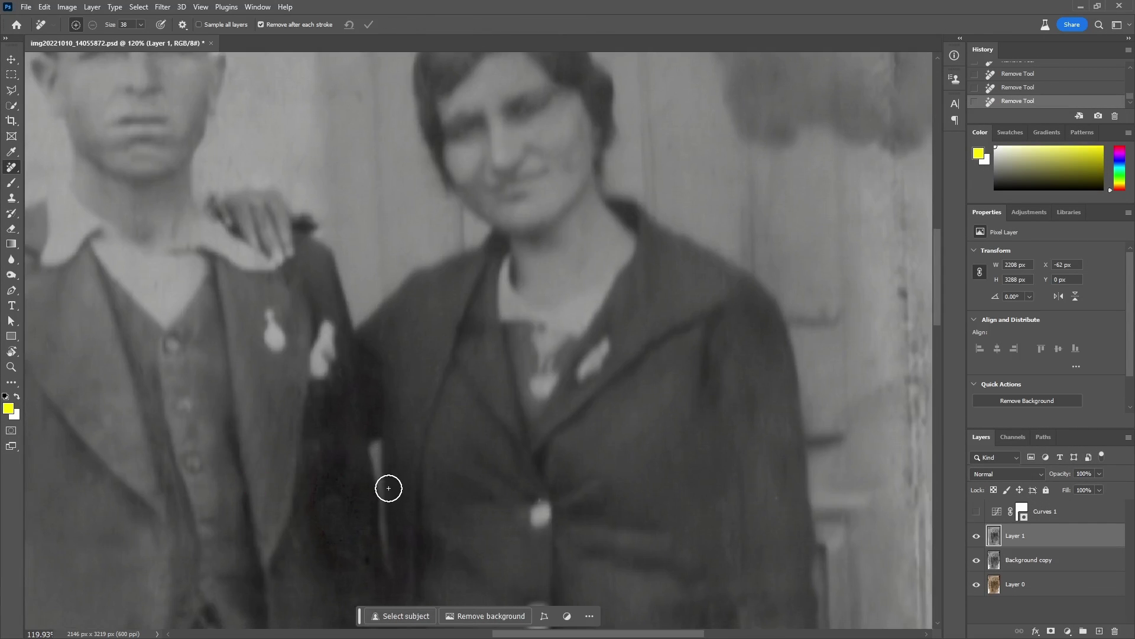
Delete the Curves 1 adjustment layer
key(z)
right_click(395, 477)
click(414, 484)
drag(1059, 511, 1089, 583)
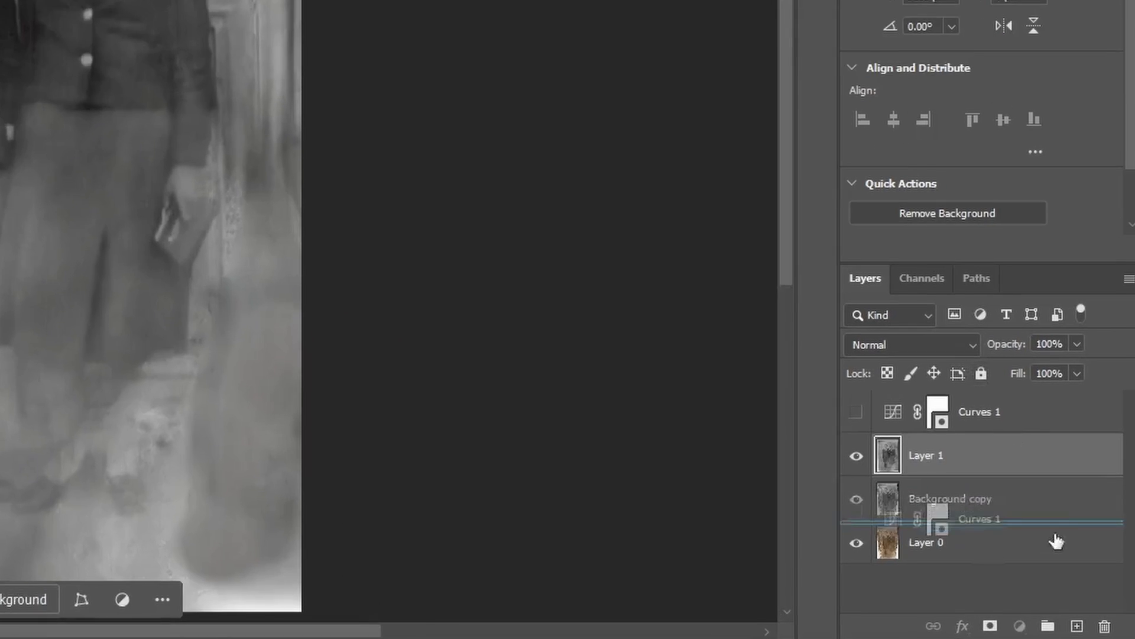
drag(1056, 542, 1105, 626)
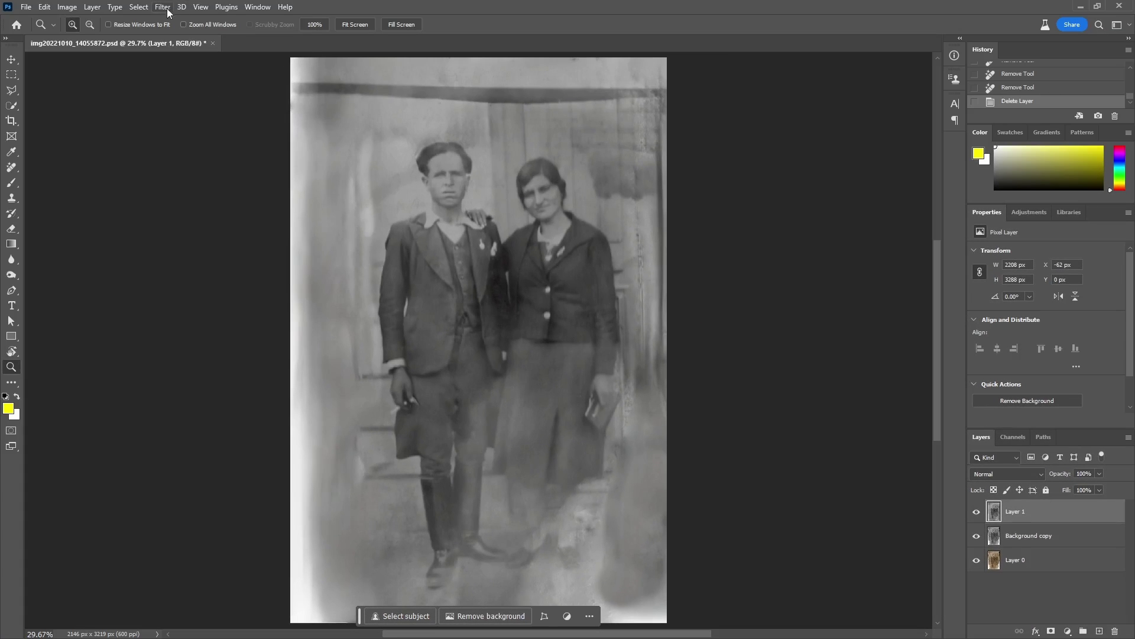
Set up the Photo Restoration neural filter with photo enhancement 12, enhance face 64 and scratch reduction 13
click(163, 7)
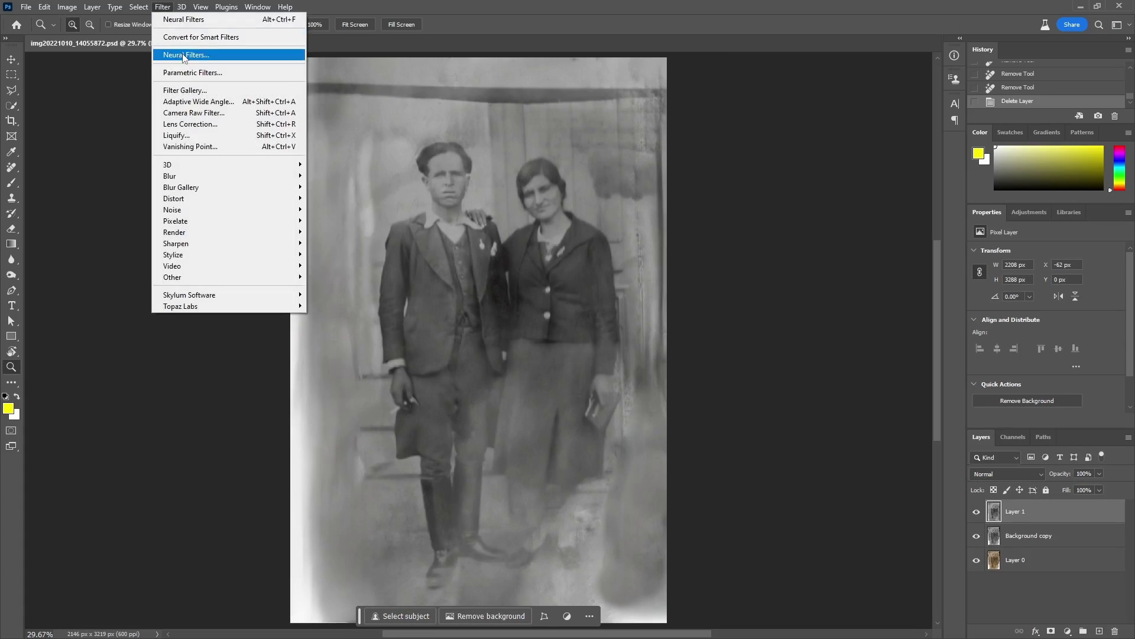
click(184, 55)
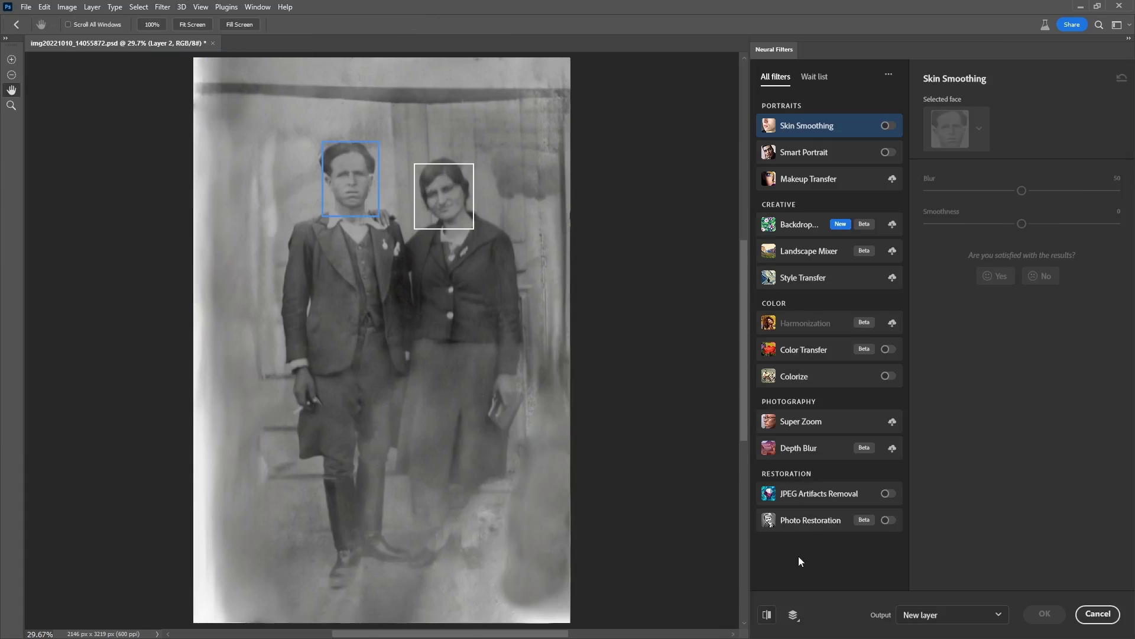
click(888, 520)
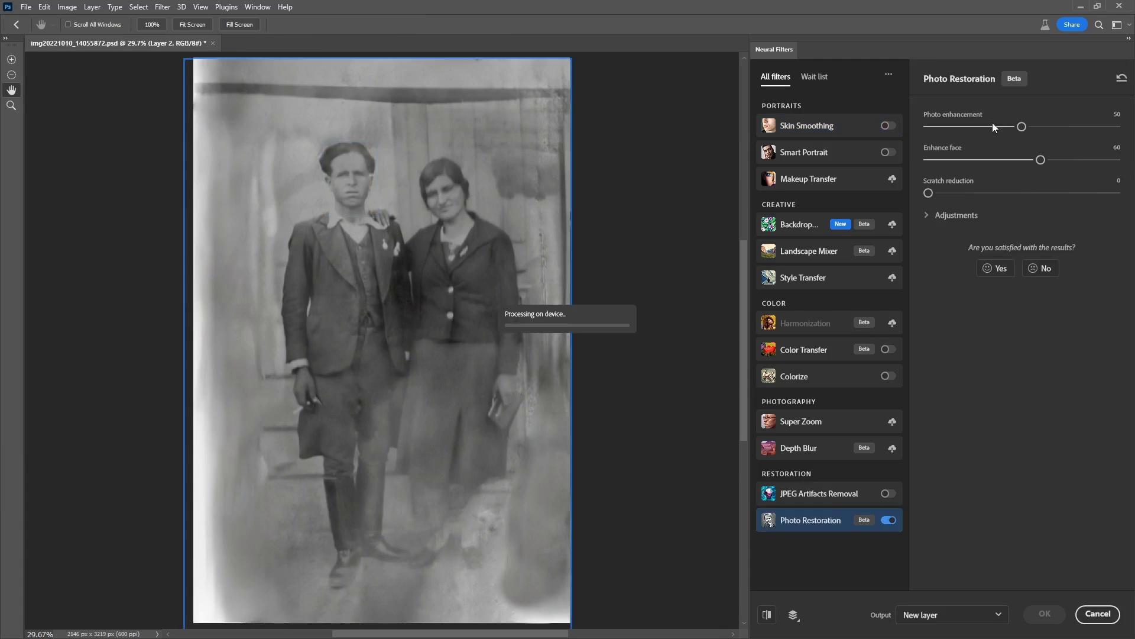
click(949, 193)
drag(942, 129, 951, 128)
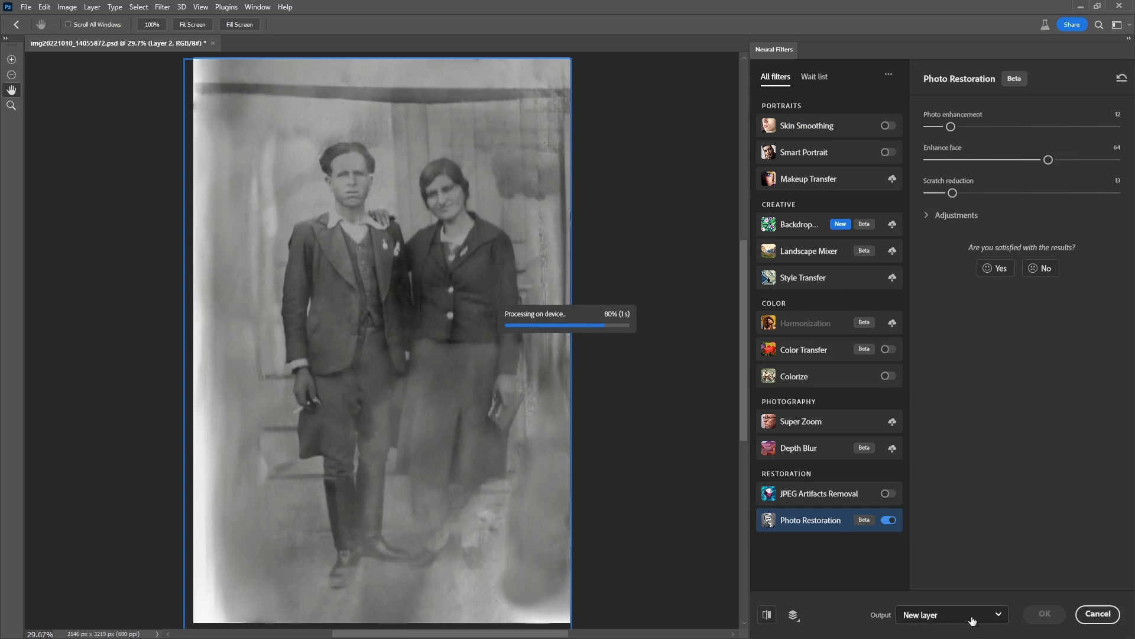
Check both faces in the filter preview and apply Photo Restoration to a new layer
key(z)
drag(358, 186, 517, 291)
drag(84, 110, 246, 221)
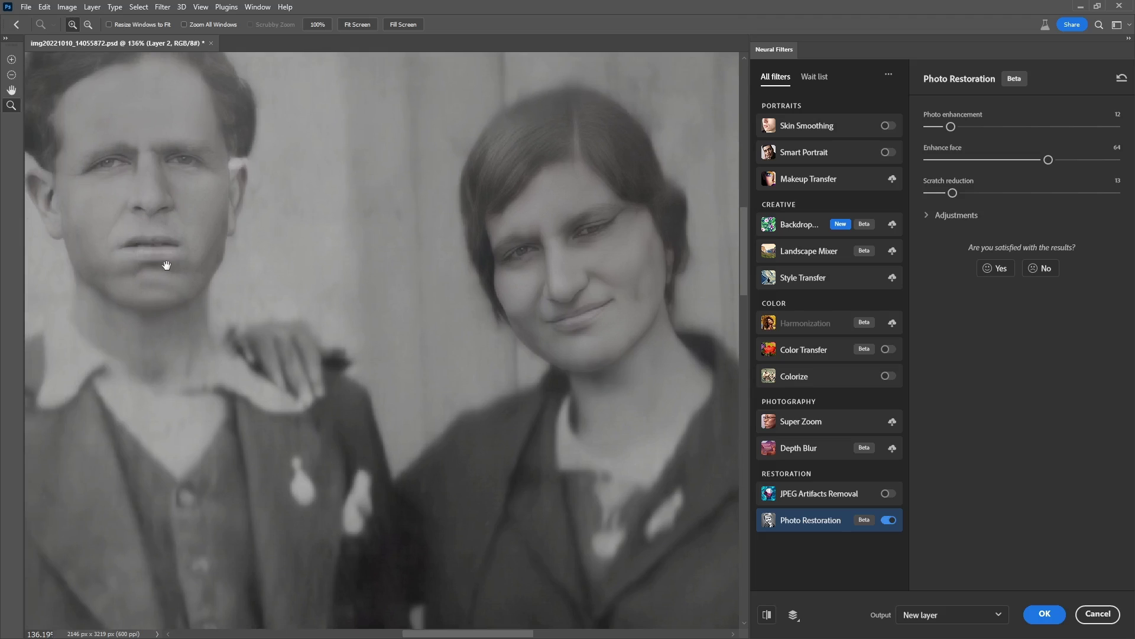
drag(170, 165, 264, 232)
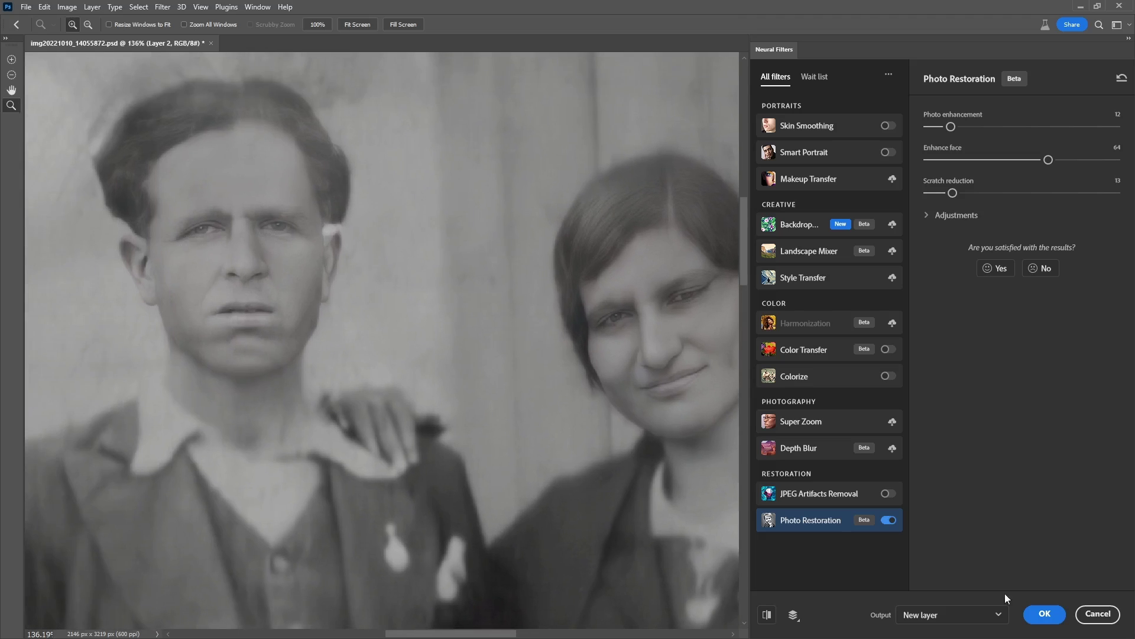
click(1046, 615)
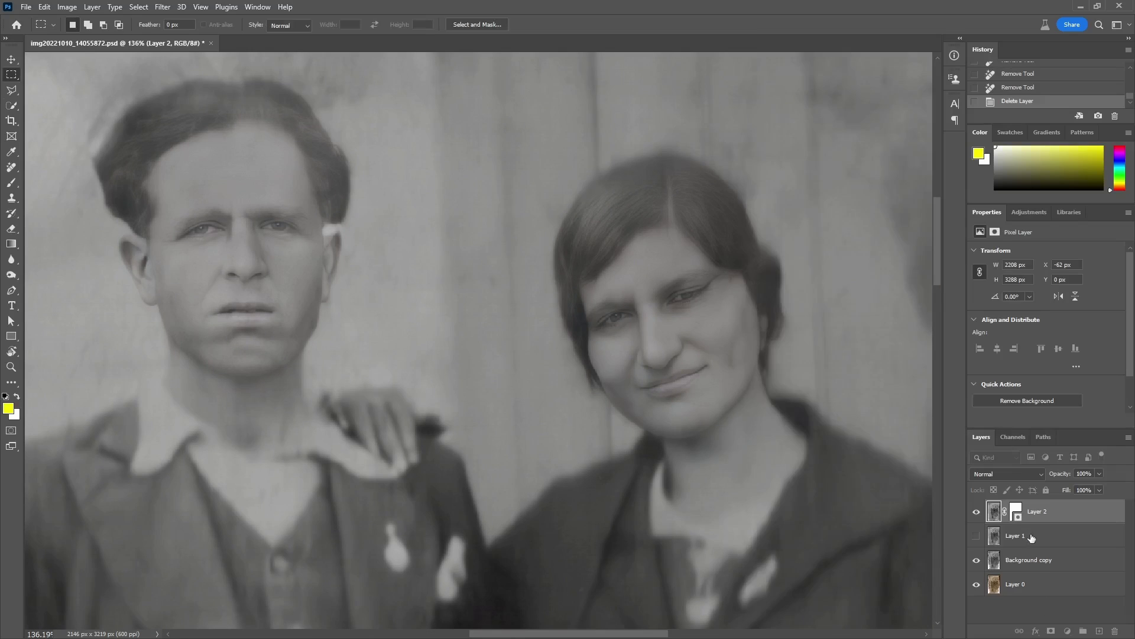
key(z)
key(ctrl+0)
right_click(235, 172)
click(142, 183)
right_click(37, 165)
click(74, 172)
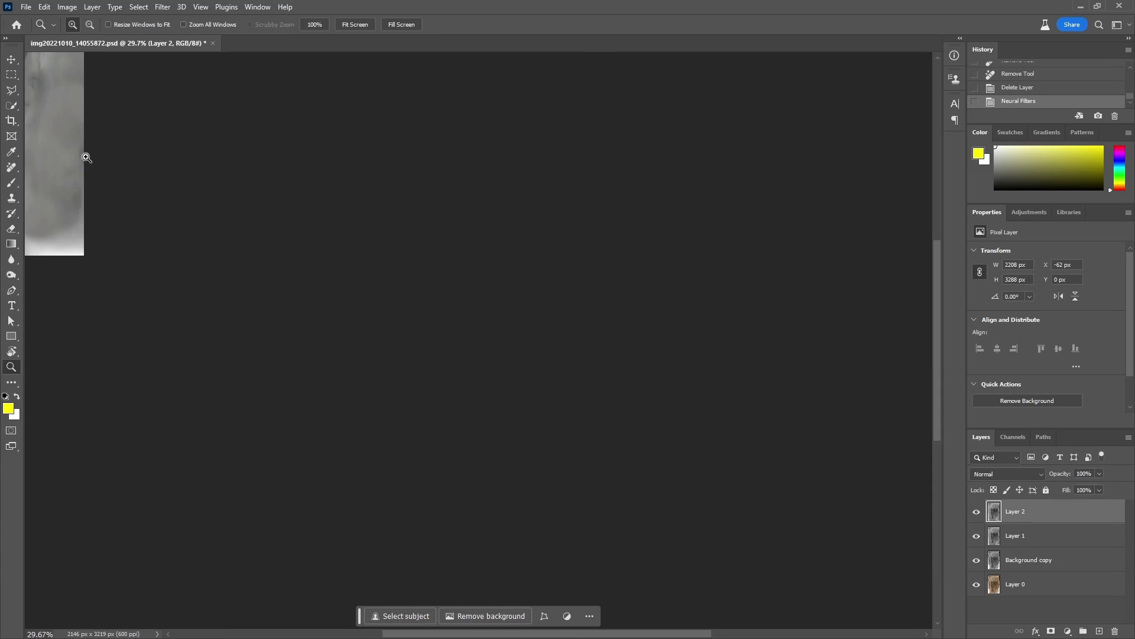
Clean up the remaining blemishes on the restored layer with the Remove tool, resizing the brush to suit each spot
drag(83, 156, 297, 303)
drag(819, 312, 429, 326)
drag(636, 242, 439, 289)
drag(696, 267, 481, 307)
drag(611, 275, 730, 390)
key(j)
key(bracketleft)
key(bracketleft)
key(bracketleft)
key(bracketleft)
key(bracketleft)
drag(366, 271, 410, 218)
click(436, 242)
key(bracketright)
key(bracketright)
key(bracketright)
key(bracketleft)
click(369, 283)
drag(91, 387, 218, 385)
Remove one more blemish around the couple's upper bodies with the Remove tool and review the whole photo
key(z)
key(ctrl+0)
drag(448, 172, 531, 293)
drag(187, 185, 364, 363)
key(j)
drag(440, 337, 418, 344)
key(z)
key(ctrl+0)
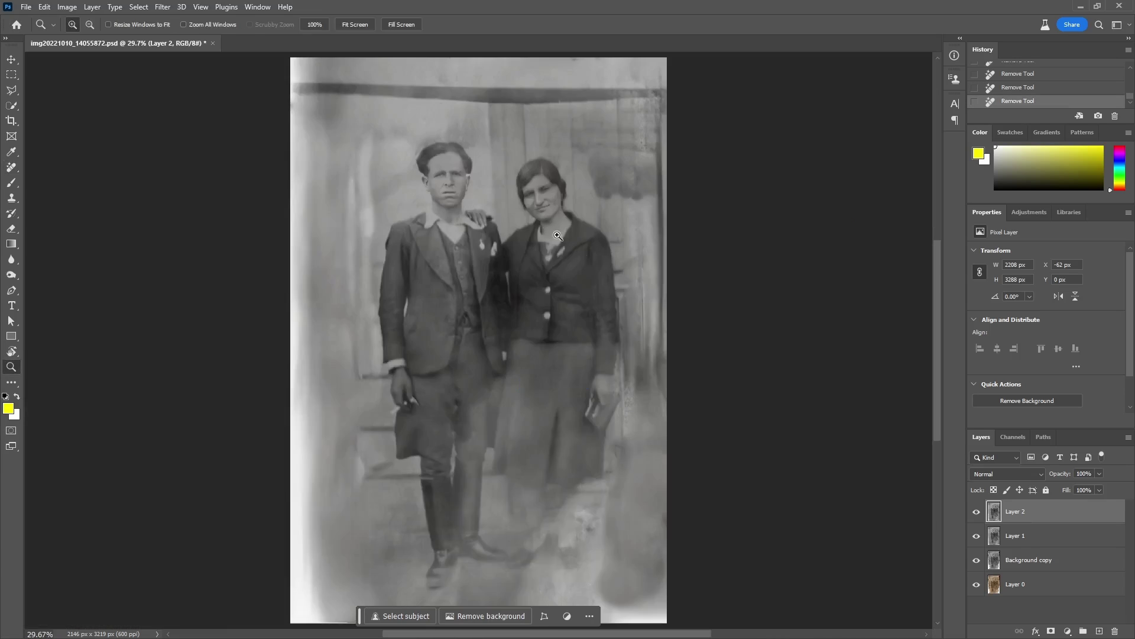
Lower Layer 2's opacity to 38% and merge duplicates of Layer 2 and Layer 1 into a single copy
drag(387, 102, 620, 296)
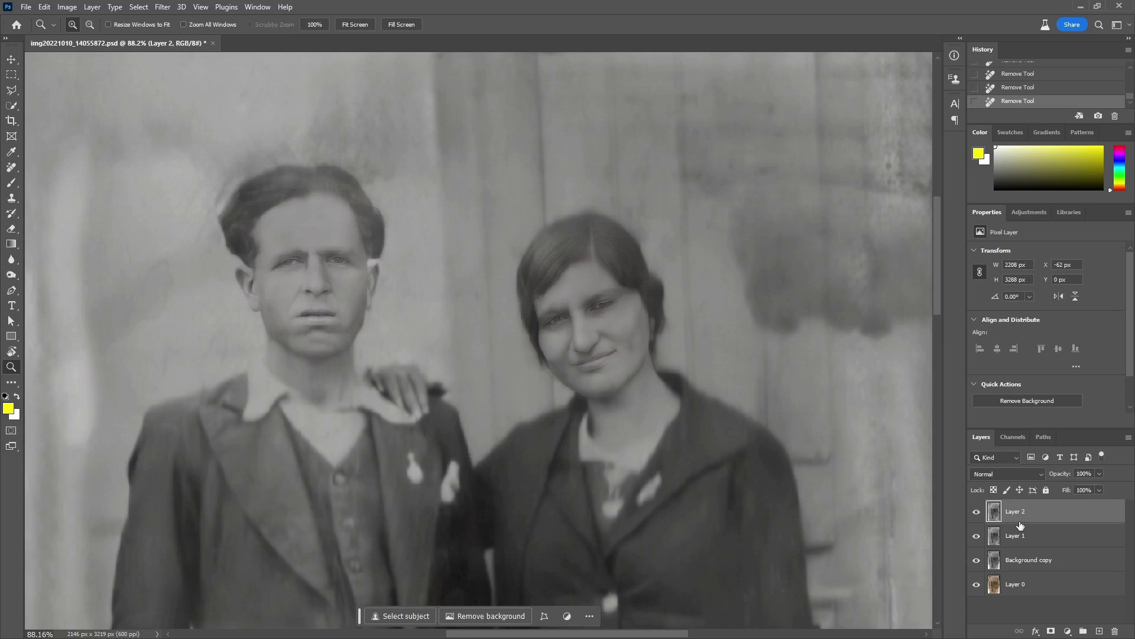
click(1100, 473)
drag(1099, 489, 1065, 497)
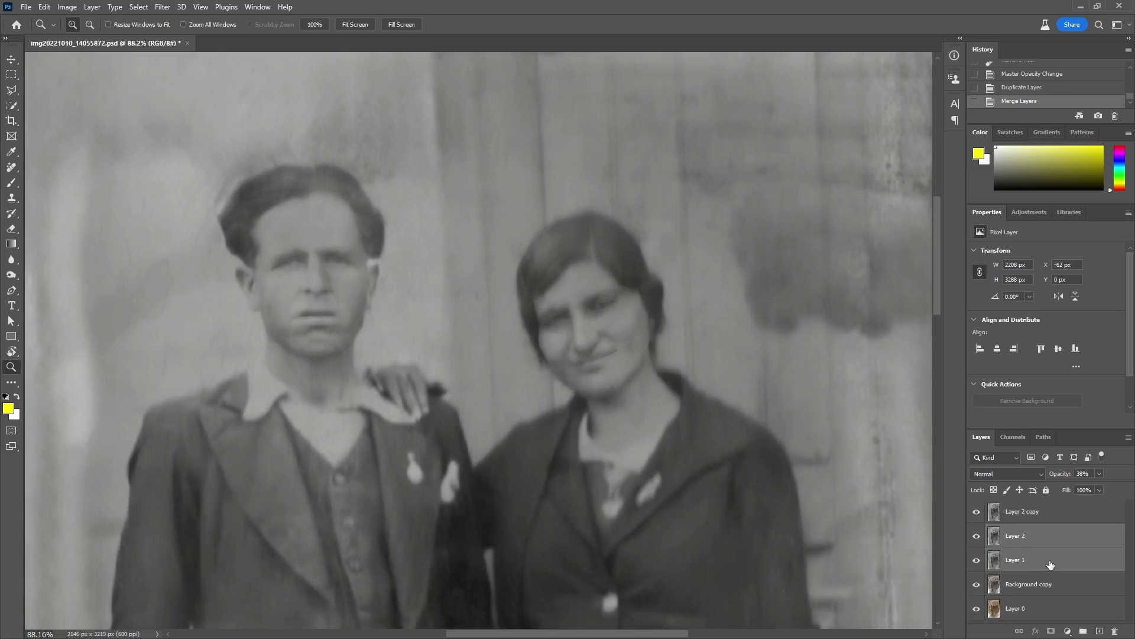
Group the original Layer 2 and Layer 1, and make the merged Layer 2 copy active
key(ctrl+g)
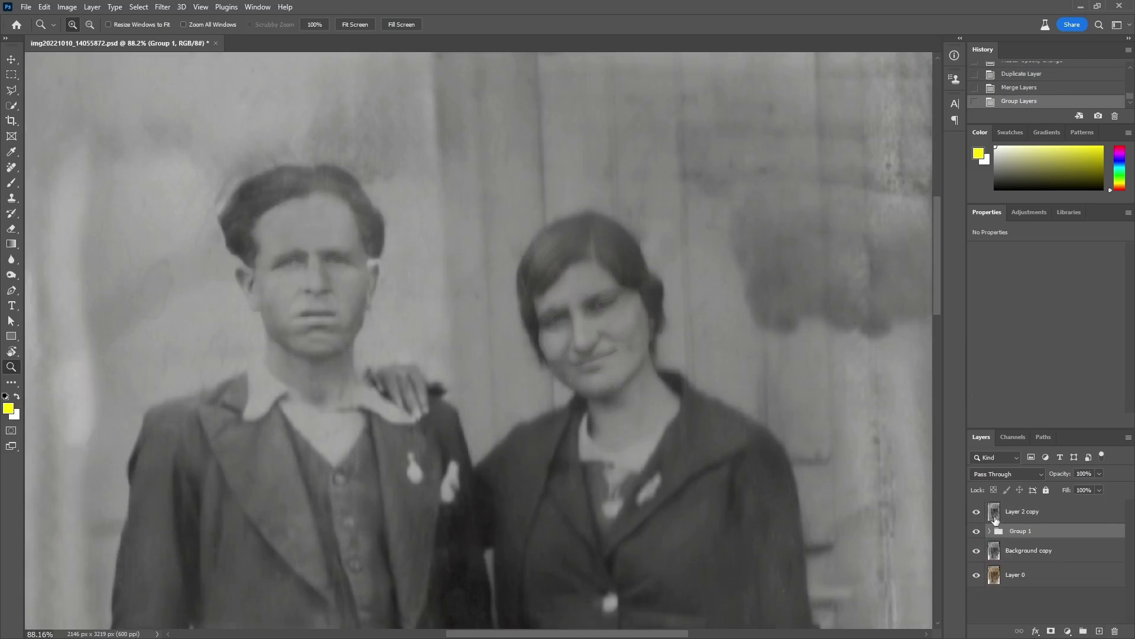
click(995, 515)
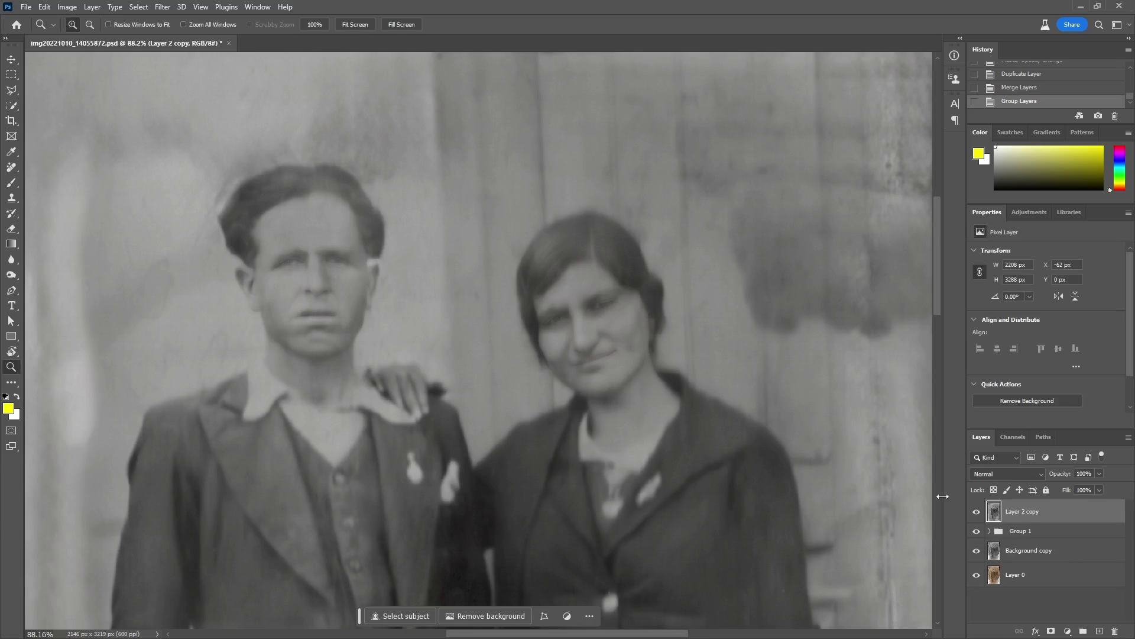
Soften the eyes, noses and mouths on both faces with the Blur tool
click(12, 261)
key(z)
drag(273, 264, 661, 373)
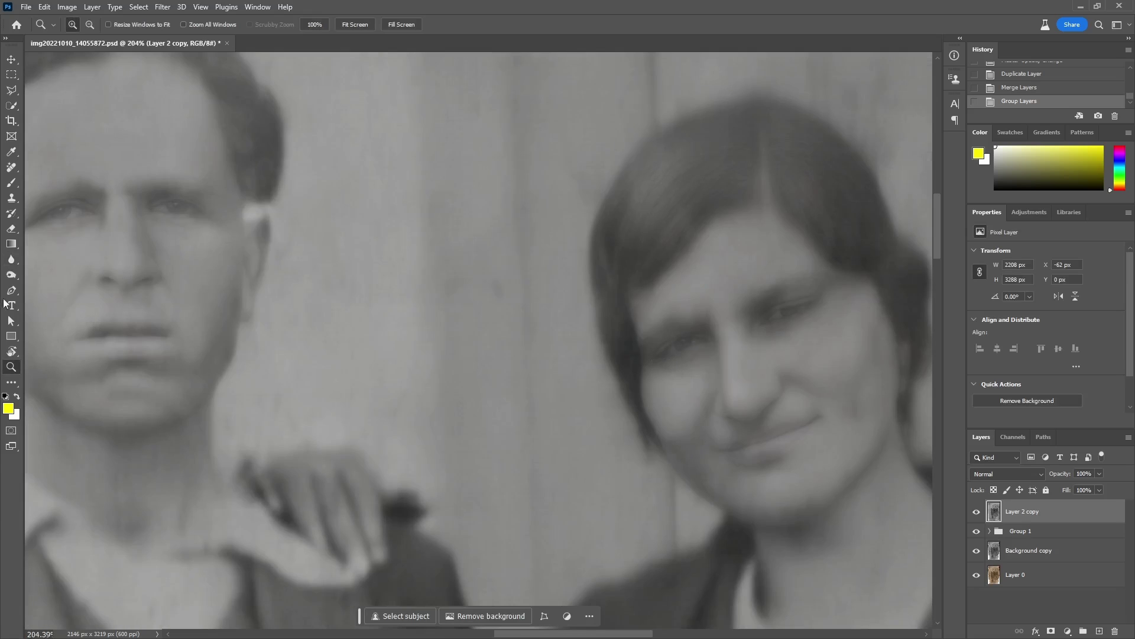
click(11, 260)
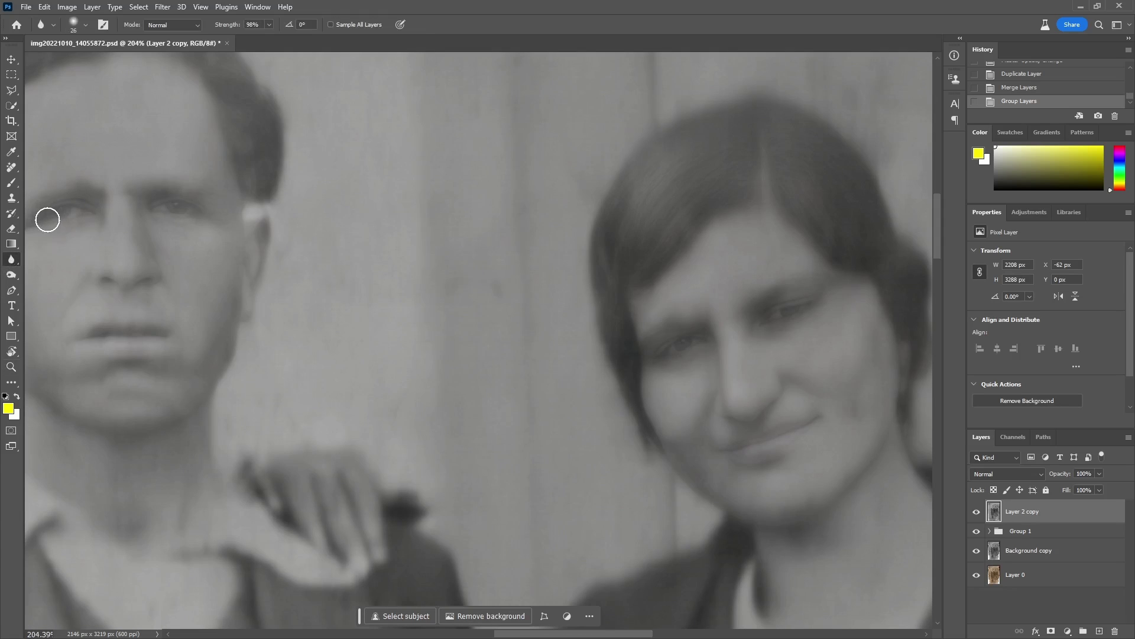
mouse_move(55, 218)
mouse_down()
mouse_move(98, 216)
mouse_move(42, 215)
mouse_move(93, 208)
mouse_move(127, 248)
mouse_move(156, 214)
mouse_move(215, 210)
mouse_up()
drag(146, 193, 212, 213)
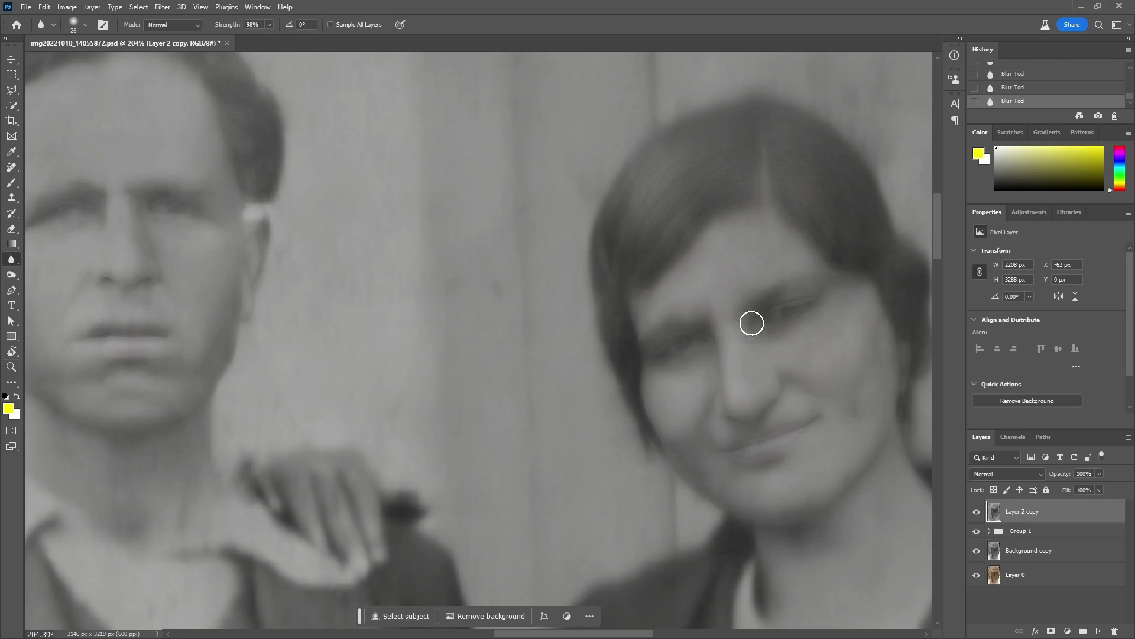
mouse_move(75, 242)
mouse_down()
mouse_move(167, 304)
mouse_move(187, 291)
mouse_up()
drag(845, 409, 727, 425)
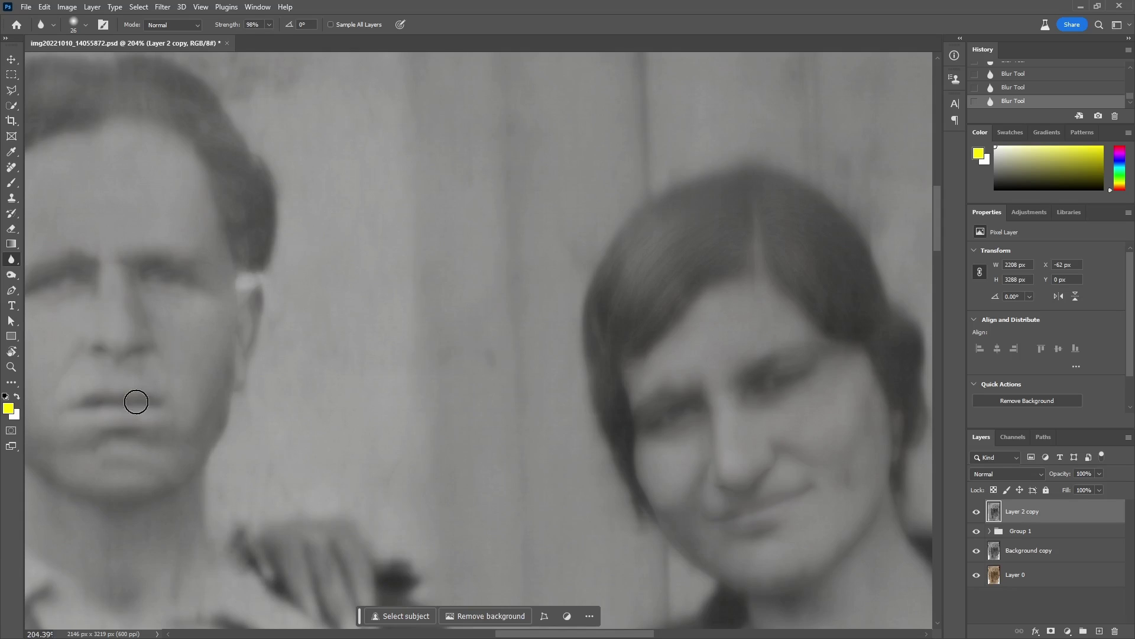
Toggle the Layer 2 copy's visibility to compare the faces with and without it, and view the whole photo
click(977, 512)
click(977, 513)
click(977, 513)
click(977, 512)
key(z)
key(ctrl+0)
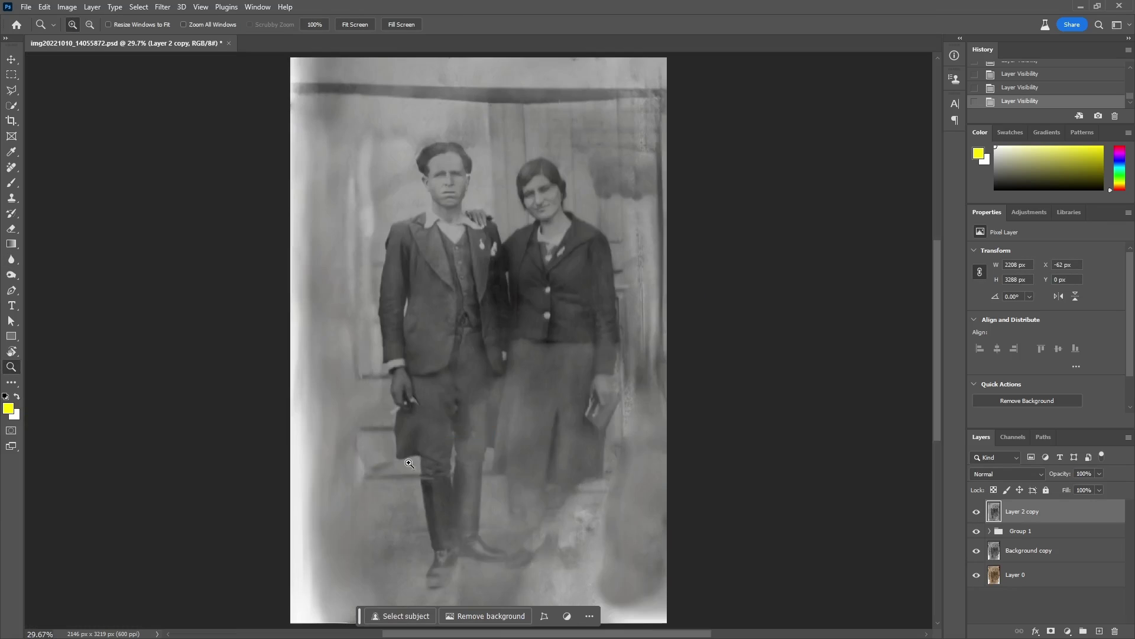
Darken the man's front shoe and the woman's rear shoe with the Burn tool, undoing the trial stroke on his hand
drag(419, 192, 702, 449)
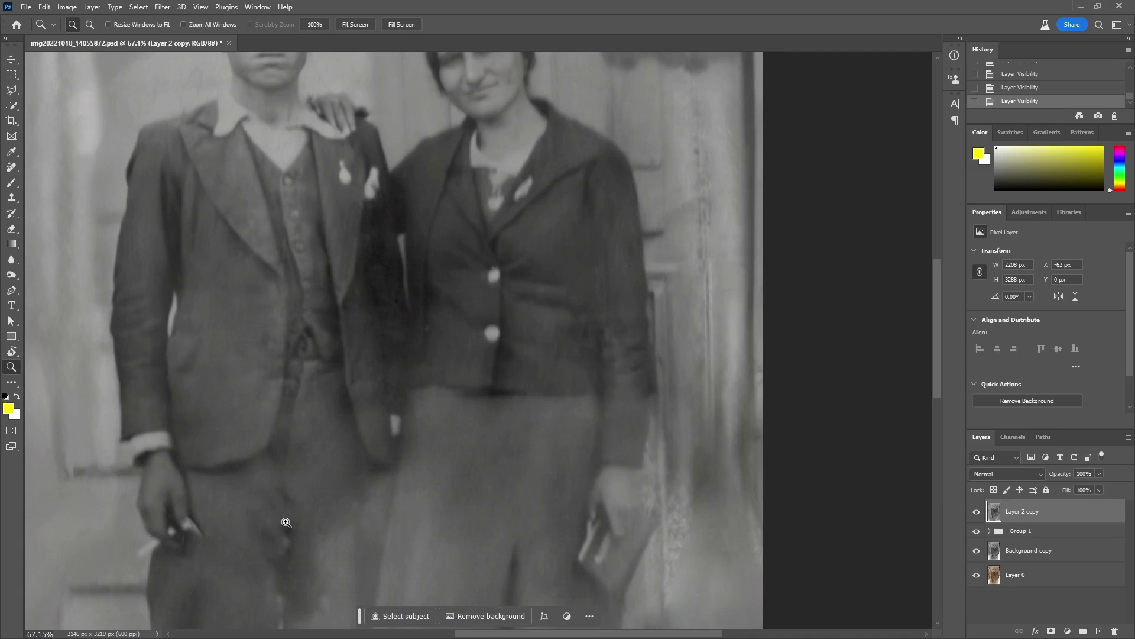
click(14, 277)
mouse_move(153, 481)
mouse_down()
mouse_move(168, 481)
mouse_move(158, 517)
mouse_move(157, 472)
mouse_move(183, 525)
mouse_up()
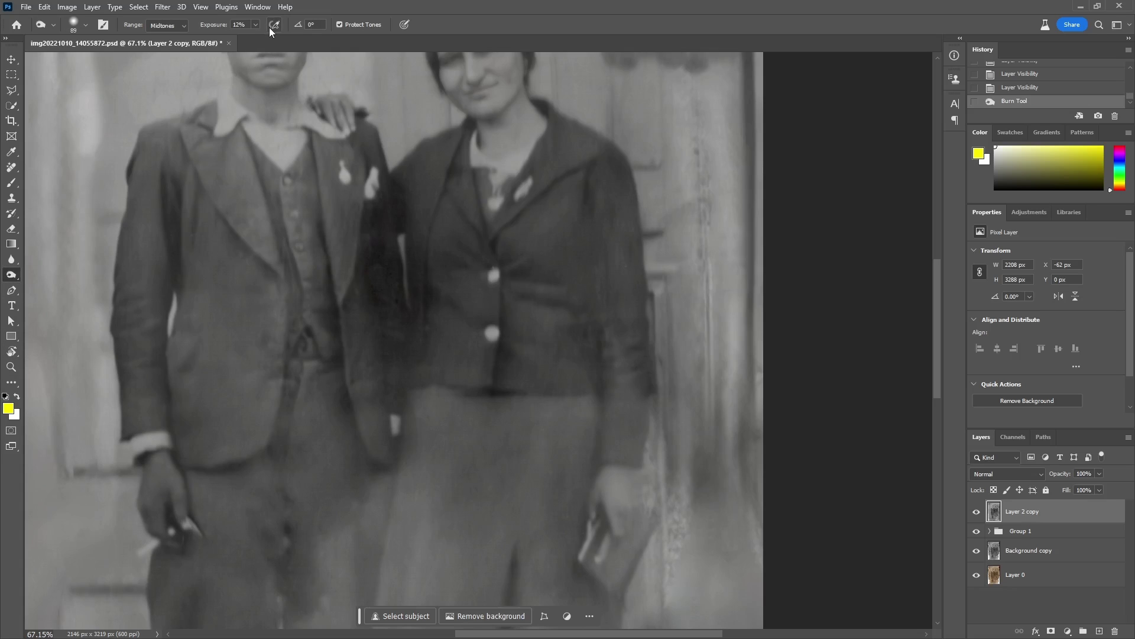
key(ctrl+z)
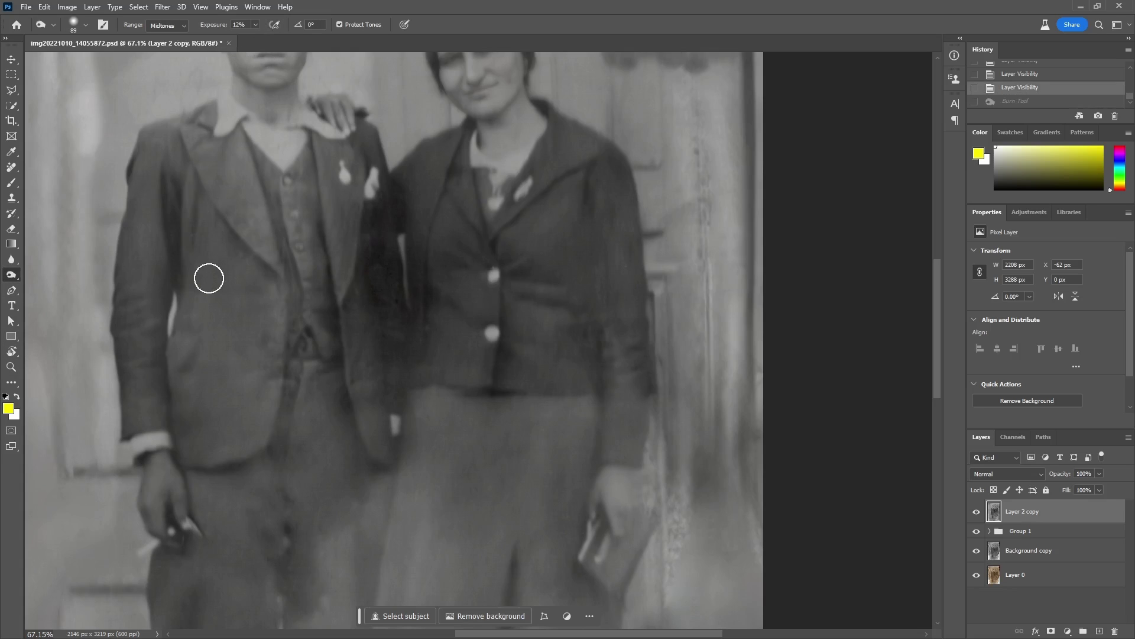
drag(302, 492, 278, 210)
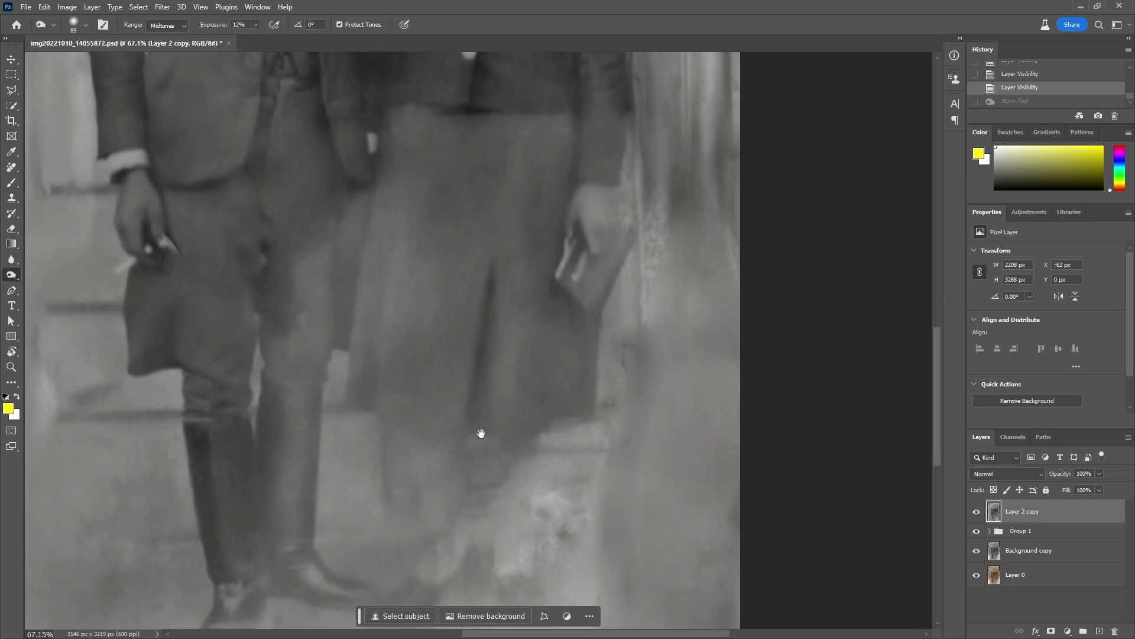
drag(483, 441, 444, 299)
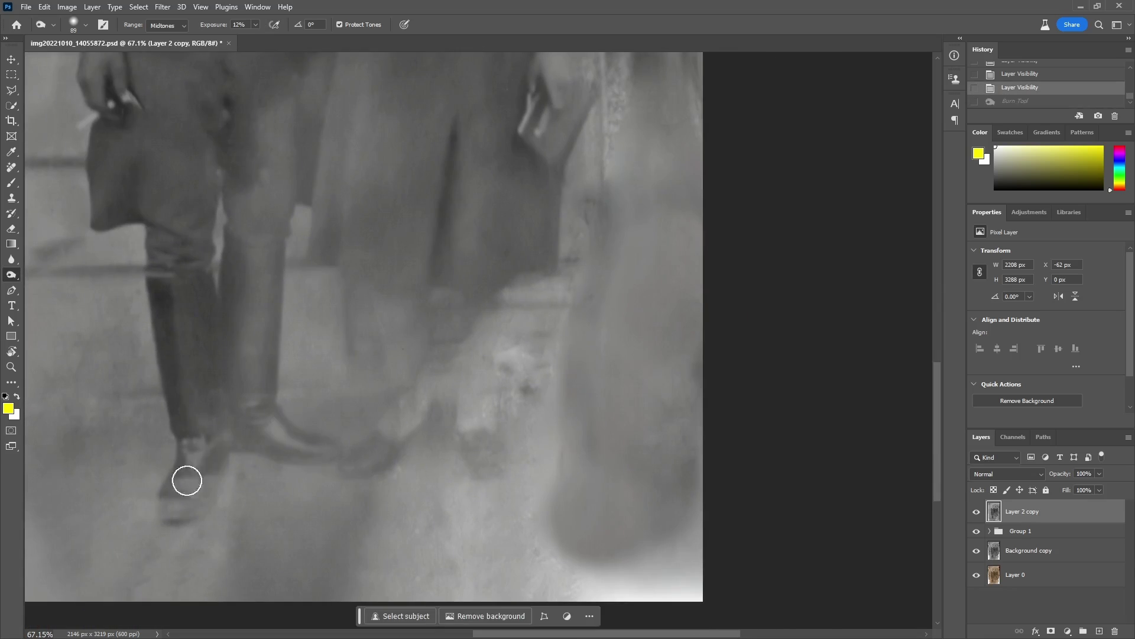
mouse_move(187, 481)
mouse_down()
mouse_move(230, 447)
mouse_move(188, 491)
mouse_up()
mouse_move(188, 494)
mouse_down()
mouse_move(209, 458)
mouse_move(172, 520)
mouse_move(168, 503)
mouse_move(192, 488)
mouse_move(167, 503)
mouse_move(214, 494)
mouse_move(202, 504)
mouse_move(219, 471)
mouse_move(208, 495)
mouse_move(217, 462)
mouse_move(194, 471)
mouse_move(193, 343)
mouse_move(214, 444)
mouse_move(252, 378)
mouse_move(257, 447)
mouse_move(248, 438)
mouse_move(304, 448)
mouse_move(236, 441)
mouse_move(307, 453)
mouse_move(244, 438)
mouse_move(331, 444)
mouse_move(260, 411)
mouse_move(226, 367)
mouse_move(242, 382)
mouse_move(233, 358)
mouse_move(246, 234)
mouse_move(265, 376)
mouse_move(183, 372)
mouse_move(183, 313)
mouse_move(206, 424)
mouse_move(187, 290)
mouse_move(200, 393)
mouse_move(173, 358)
mouse_move(167, 296)
mouse_move(204, 435)
mouse_move(203, 359)
mouse_move(207, 488)
mouse_move(202, 466)
mouse_move(396, 439)
mouse_move(370, 493)
mouse_move(387, 465)
mouse_move(370, 493)
mouse_move(372, 449)
mouse_move(347, 457)
mouse_move(353, 487)
mouse_move(392, 451)
mouse_move(437, 440)
mouse_move(413, 436)
mouse_up()
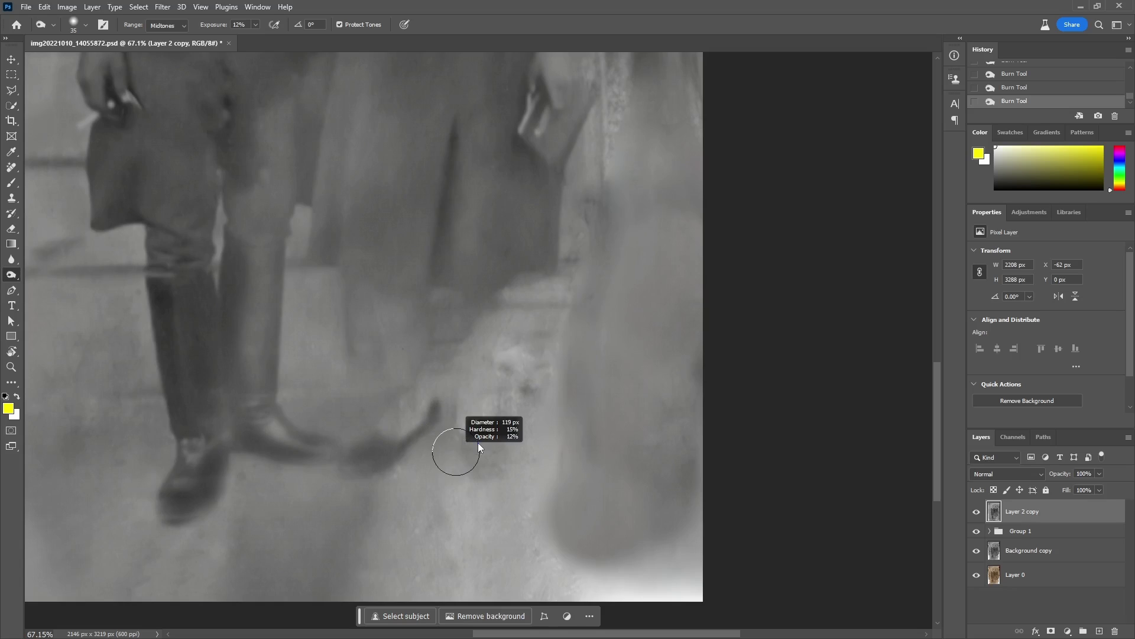
Burn in the woman's front shoe and deepen the tones of her rear shoe and both of the man's shoes
mouse_move(478, 443)
mouse_down()
mouse_move(441, 460)
mouse_move(485, 446)
mouse_move(487, 471)
mouse_move(497, 464)
mouse_move(509, 479)
mouse_move(476, 473)
mouse_move(499, 463)
mouse_move(472, 449)
mouse_move(487, 509)
mouse_up()
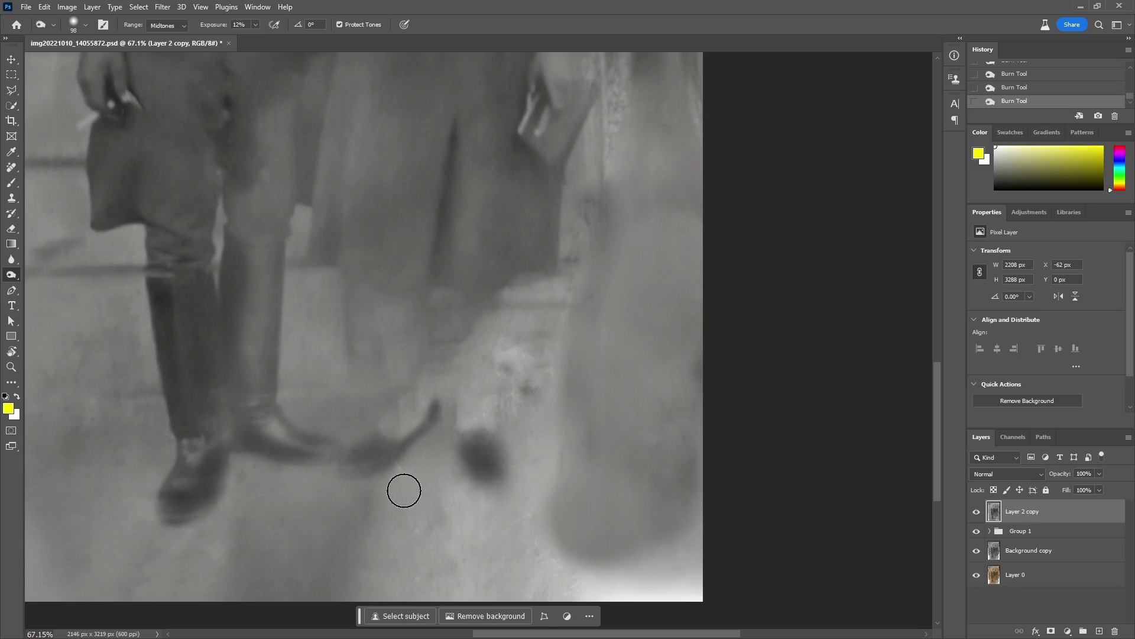
mouse_move(364, 472)
mouse_down()
mouse_move(384, 450)
mouse_move(373, 463)
mouse_move(407, 461)
mouse_move(379, 454)
mouse_up()
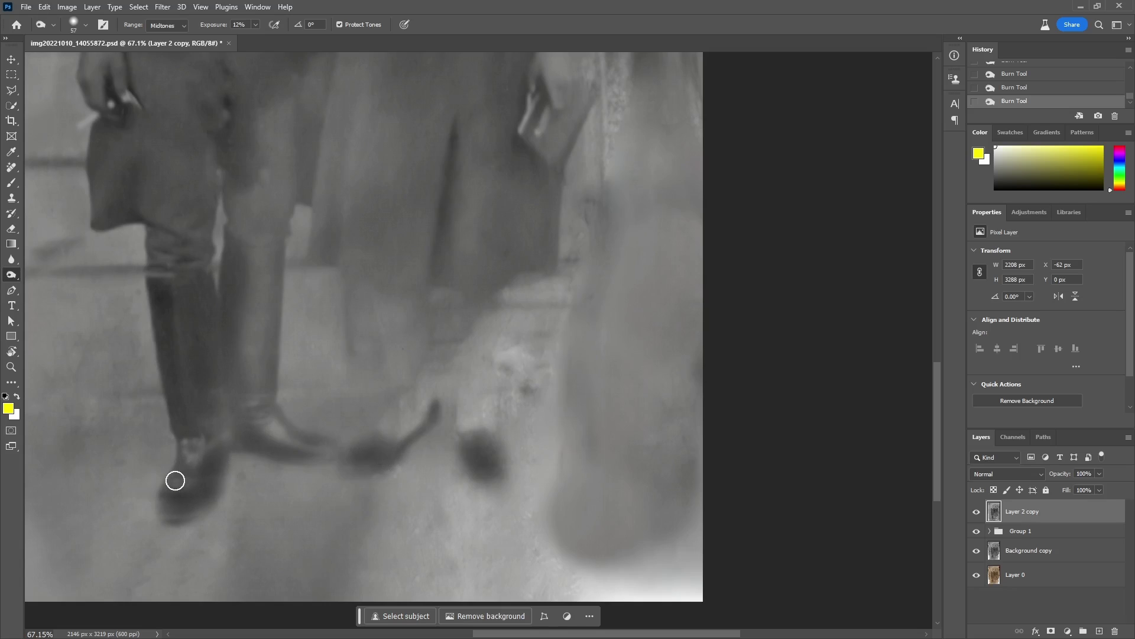
mouse_move(176, 476)
mouse_down()
mouse_move(175, 517)
mouse_move(201, 502)
mouse_up()
mouse_move(261, 451)
mouse_down()
mouse_move(320, 456)
mouse_move(310, 459)
mouse_move(345, 439)
mouse_up()
Darken the man's rear trouser leg down to the ankle with a larger Burn brush
key(bracketright)
key(bracketright)
key(bracketright)
key(bracketright)
key(bracketright)
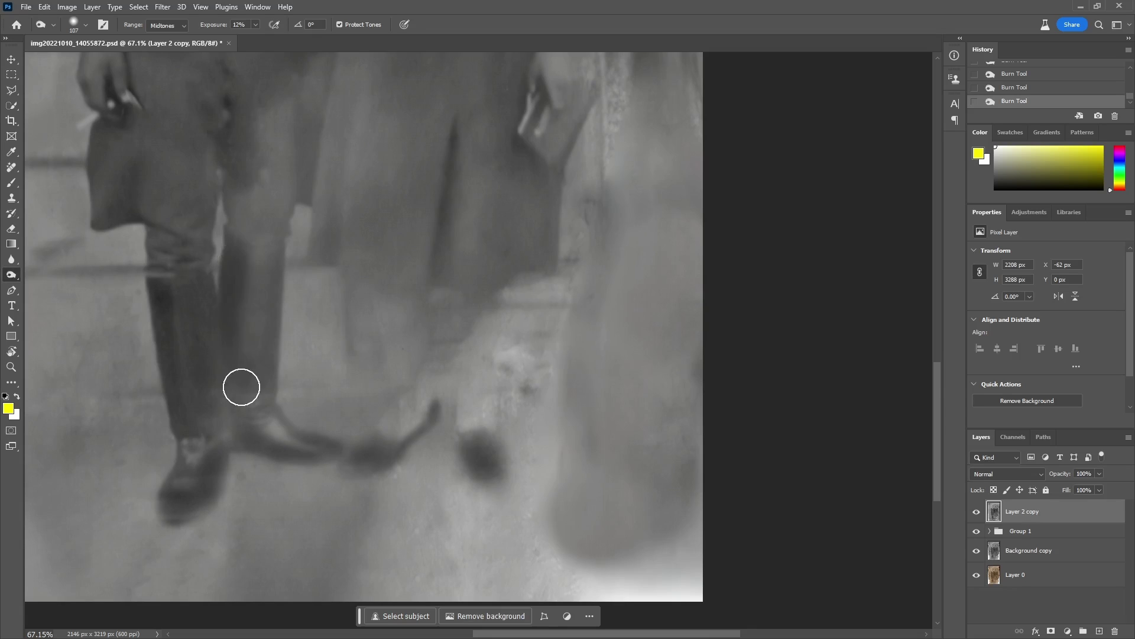
drag(263, 124, 282, 295)
drag(282, 296, 264, 381)
Deepen the folds of the woman's skirt with the Burn tool, from the waist down
key(bracketright)
key(bracketright)
drag(458, 195, 372, 433)
drag(490, 421, 456, 320)
drag(368, 332, 355, 230)
drag(557, 90, 503, 244)
key(bracketleft)
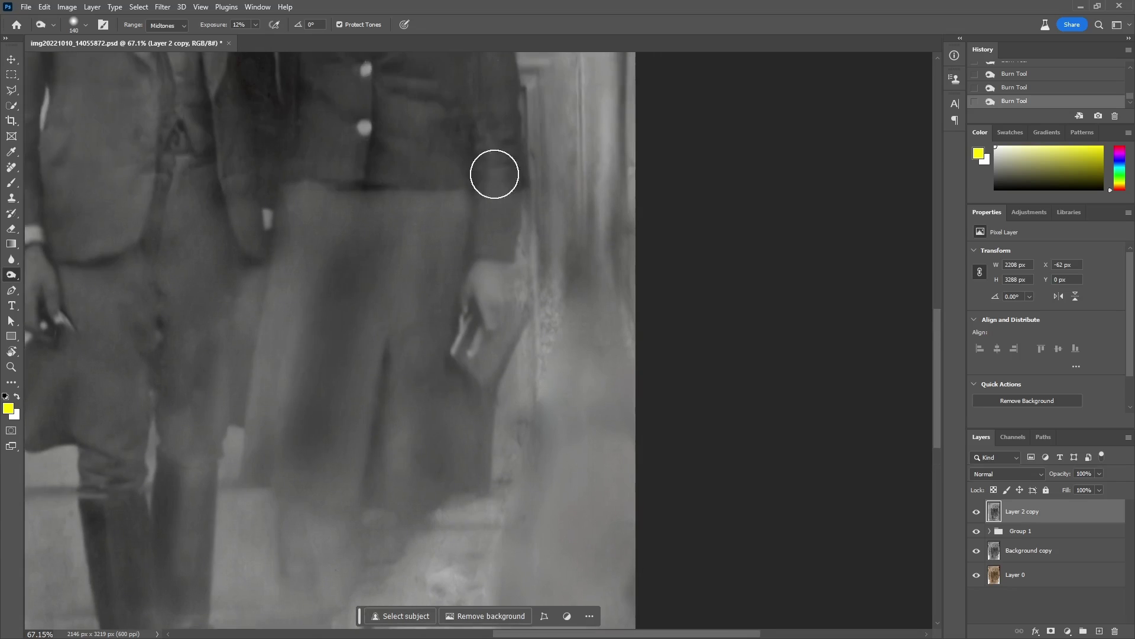
drag(363, 183, 366, 339)
drag(485, 279, 468, 239)
Clear the speckled damage in the background beside the woman's lowered hand with the Remove tool
key(j)
drag(425, 406, 428, 436)
mouse_move(428, 255)
mouse_down()
mouse_move(455, 368)
mouse_move(445, 169)
mouse_up()
key(bracketright)
key(bracketright)
key(bracketright)
key(bracketright)
key(bracketright)
key(bracketright)
key(bracketright)
drag(554, 301, 552, 359)
Darken the lower part of the woman's skirt with the Burn tool
click(11, 274)
mouse_move(401, 477)
mouse_down()
mouse_move(416, 507)
mouse_move(421, 423)
mouse_up()
drag(326, 543, 364, 355)
Lighten both of the woman's legs below the skirt with the Dodge tool
right_click(11, 275)
click(53, 274)
drag(388, 468, 366, 490)
click(251, 25)
click(363, 506)
mouse_move(440, 452)
mouse_down()
mouse_move(435, 490)
mouse_move(444, 385)
mouse_move(458, 379)
mouse_up()
mouse_move(388, 456)
mouse_down()
mouse_move(365, 453)
mouse_move(386, 413)
mouse_move(369, 372)
mouse_up()
Brighten the woman's front leg further using a larger Dodge brush
key(bracketright)
key(bracketright)
key(bracketright)
key(bracketright)
drag(463, 386, 448, 485)
click(463, 384)
Add shading along the woman's front leg and shoe with the Burn tool
right_click(11, 274)
click(43, 296)
click(451, 370)
click(448, 362)
drag(450, 365, 451, 450)
drag(449, 410, 450, 482)
mouse_move(454, 536)
mouse_down()
mouse_move(444, 505)
mouse_move(460, 541)
mouse_up()
Clone smooth ground over the patchy area beside the woman's front foot with the Clone Stamp
key(s)
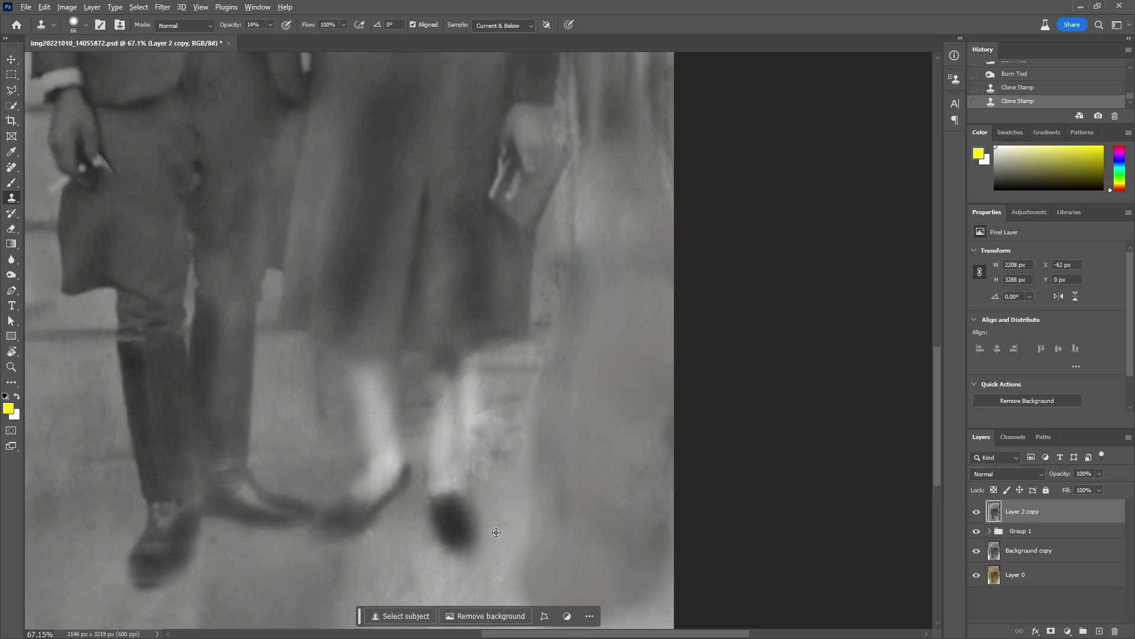
alt+click(517, 491)
key(bracketleft)
click(505, 527)
drag(497, 512, 489, 496)
Darken the hem of the woman's skirt with the Burn tool
click(12, 274)
mouse_move(369, 320)
mouse_down()
mouse_move(442, 328)
mouse_move(312, 319)
mouse_up()
mouse_move(394, 268)
mouse_down()
mouse_move(405, 423)
mouse_move(449, 524)
mouse_up()
Lighten the man's lowered hand with the Dodge tool and remove the bright mark beside his fingers
right_click(13, 275)
click(47, 275)
alt+right_click(132, 365)
drag(132, 365, 125, 416)
drag(126, 381, 123, 356)
key(j)
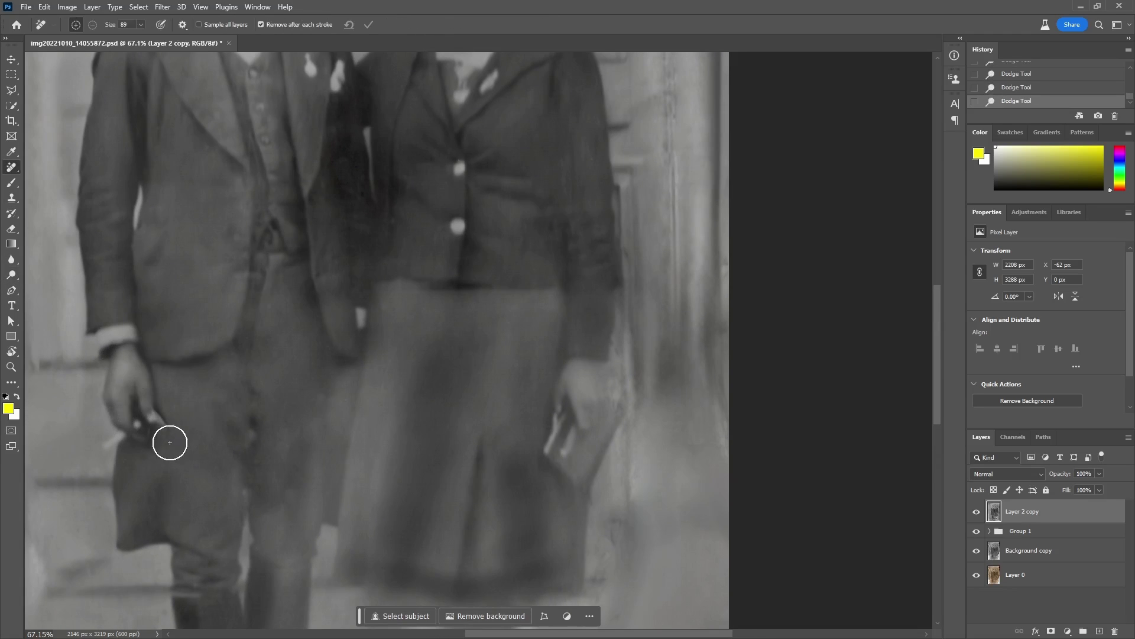
drag(172, 437, 162, 424)
Brighten the cigarette and the couple's lowered hands with the Dodge tool
key(o)
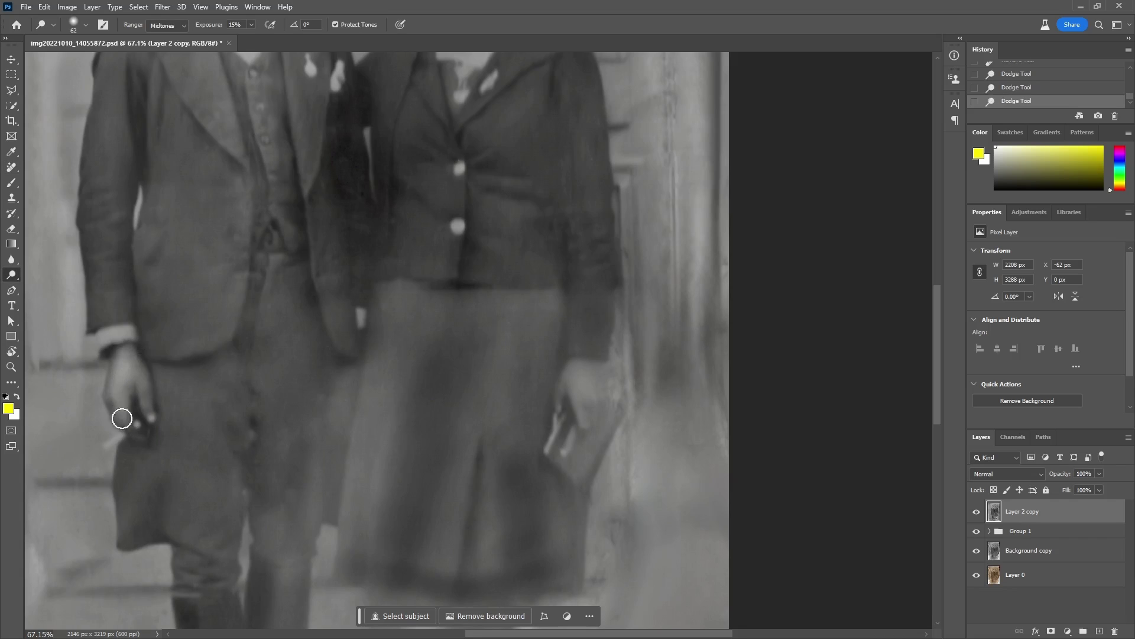
alt+right_click(115, 456)
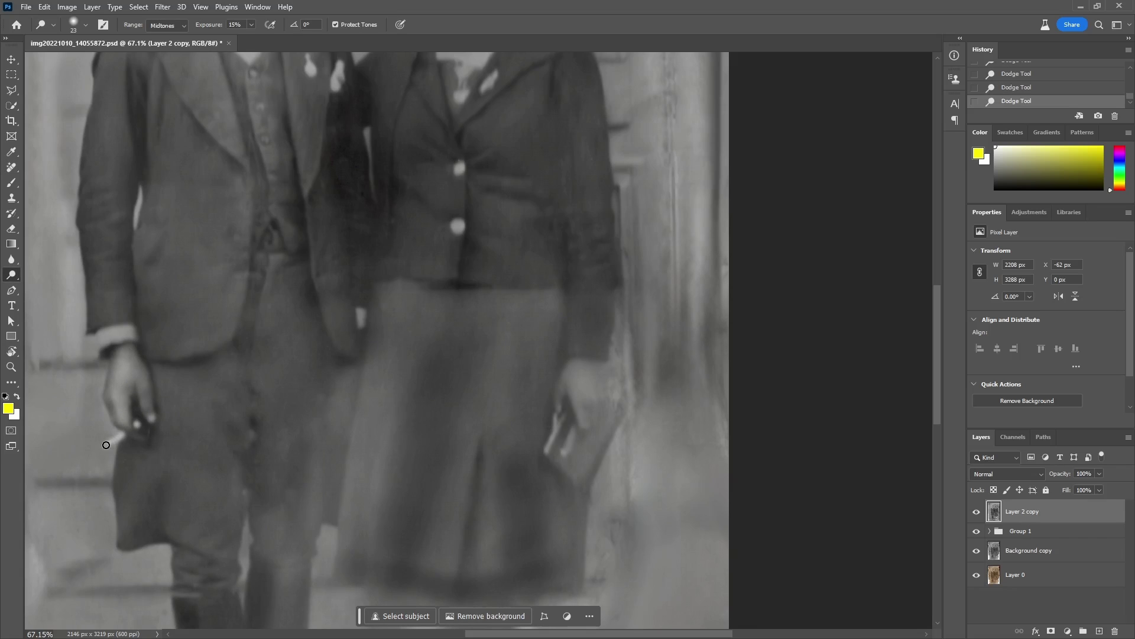
drag(590, 381, 582, 414)
mouse_move(145, 379)
mouse_down()
mouse_move(112, 385)
mouse_move(130, 414)
mouse_up()
key(bracketleft)
key(bracketleft)
key(bracketleft)
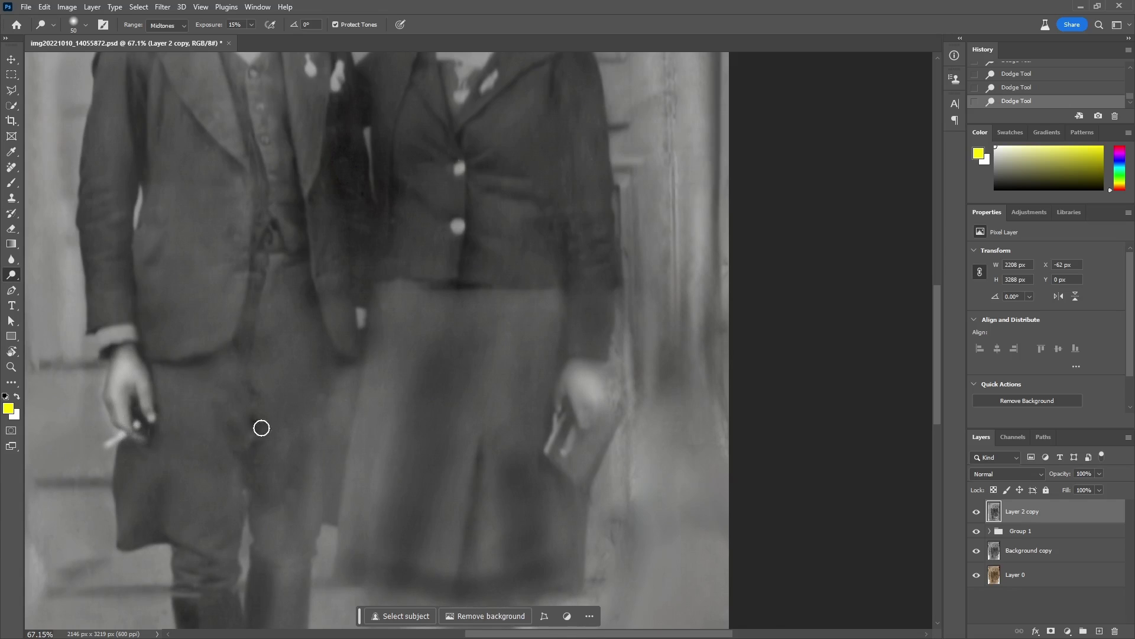
Retouch a small spot near the couple's heads and shoulders with the Remove tool, and fit the photo to the screen
drag(253, 204, 288, 399)
drag(323, 194, 388, 463)
key(z)
key(j)
drag(325, 289, 320, 309)
key(z)
right_click(350, 346)
click(374, 352)
Lighten the woman's hand on the man's shoulder with the Dodge tool, undoing the last stroke
key(o)
scroll(616, 401, up, 10)
click(573, 363)
click(550, 345)
mouse_move(551, 346)
mouse_down()
mouse_move(578, 413)
mouse_move(593, 389)
mouse_up()
key(ctrl+z)
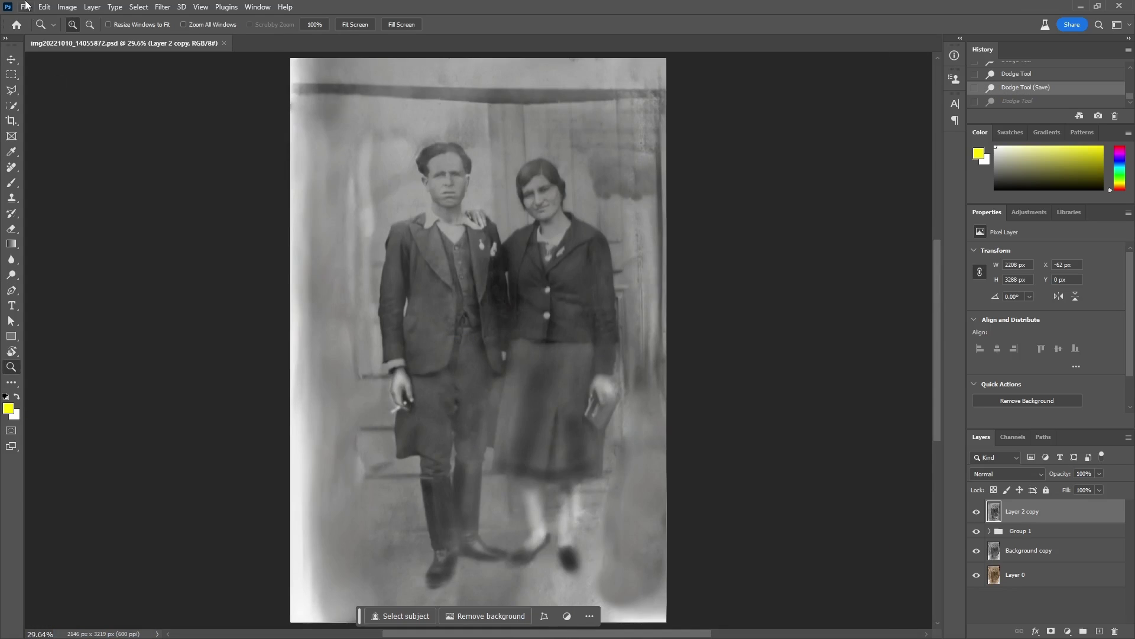
Set up a JPG export of the photo with a width of 1024 px
click(26, 6)
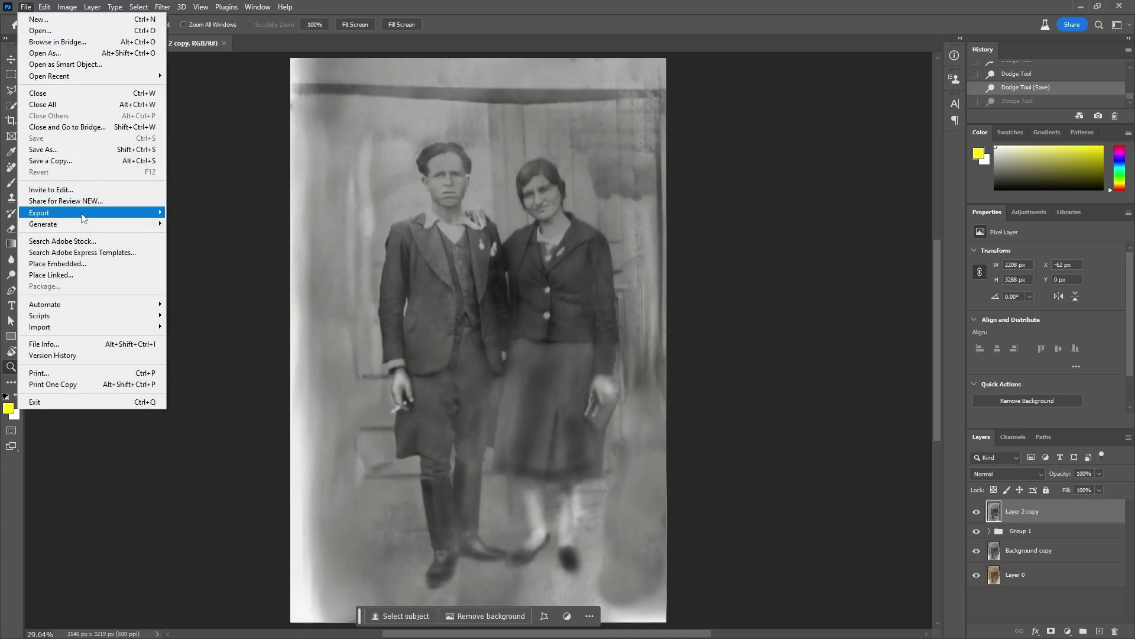
mouse_move(83, 219)
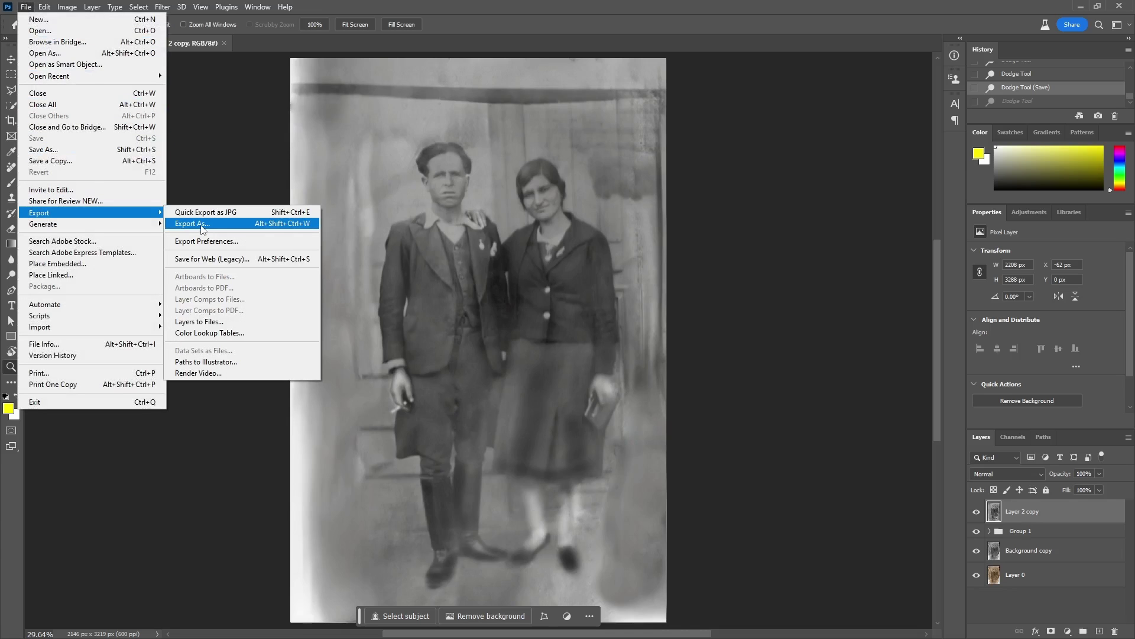
click(202, 225)
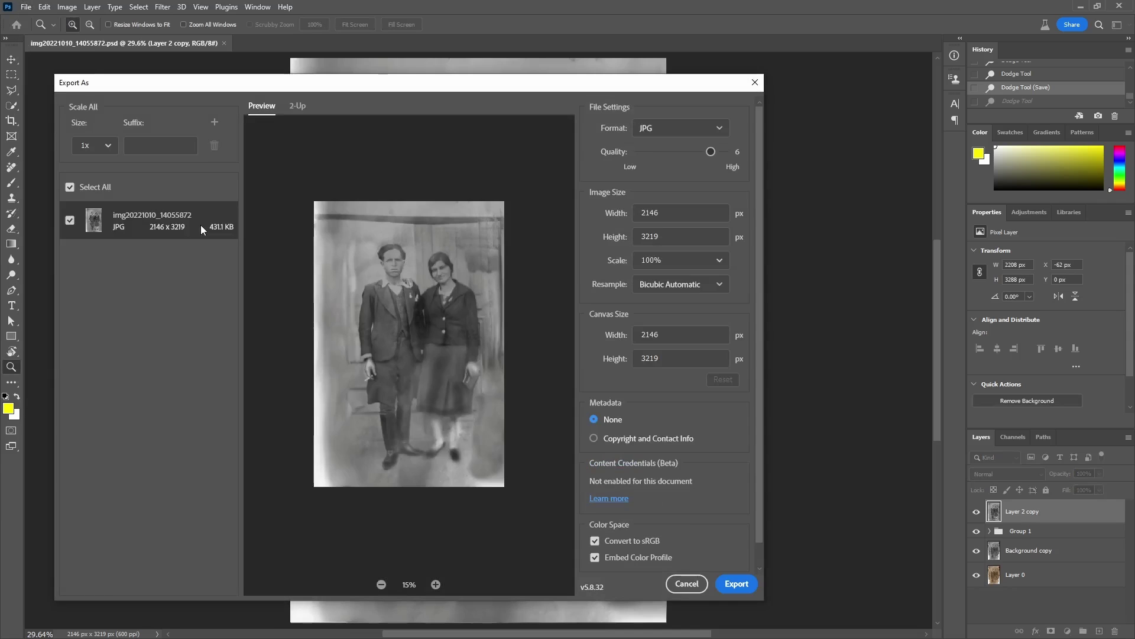
double_click(662, 211)
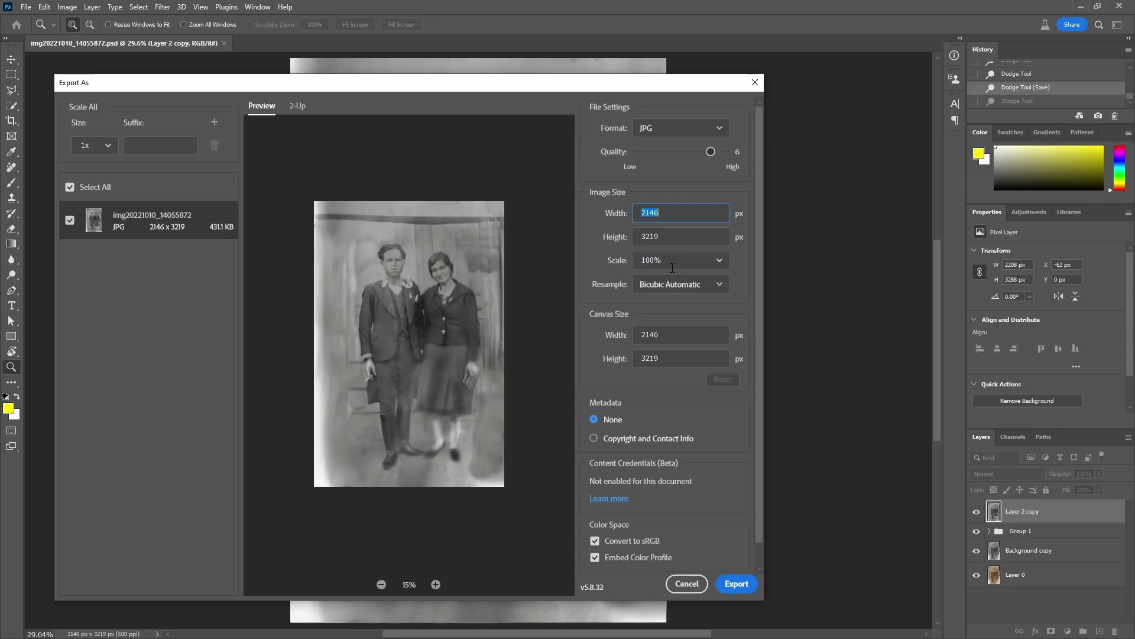
key(Tab)
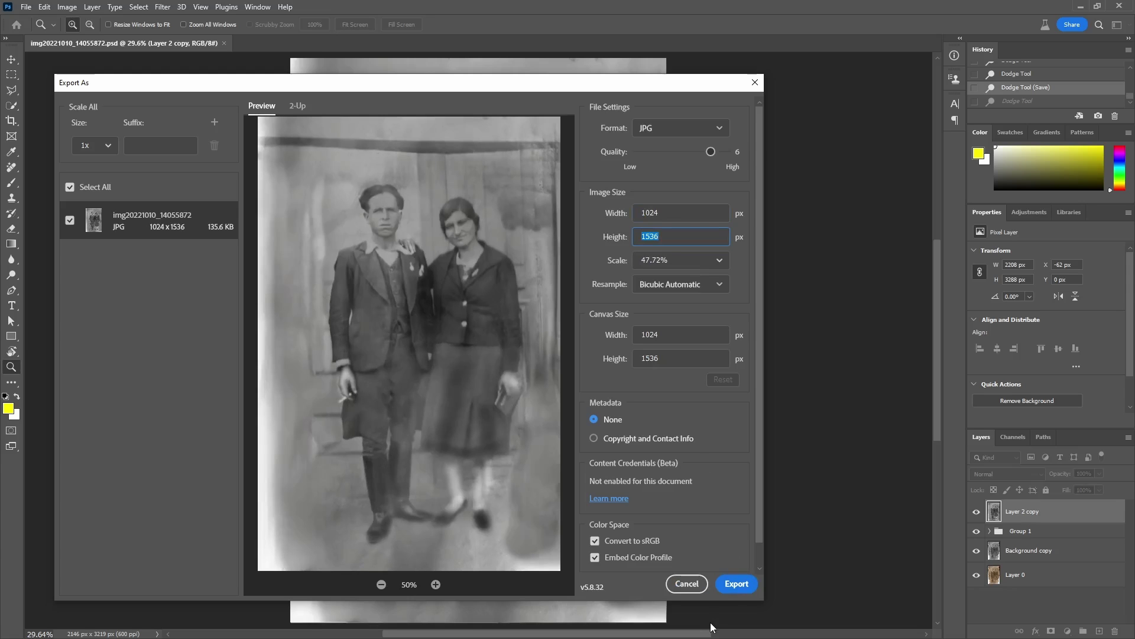
Export the JPG to the references folder with the file name 01
click(730, 589)
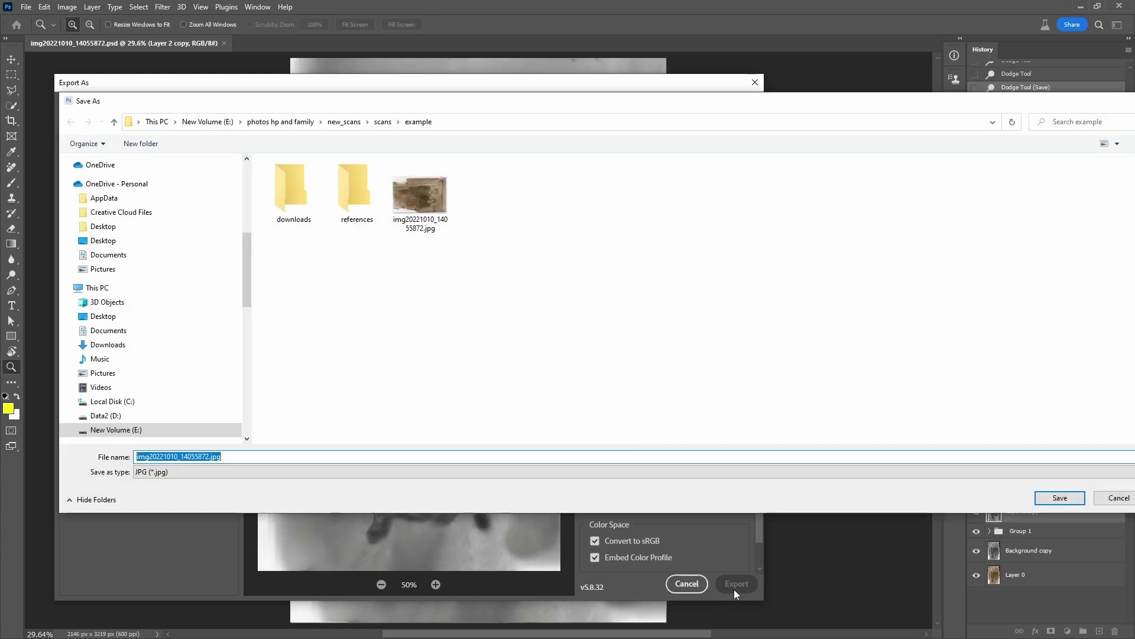
double_click(352, 186)
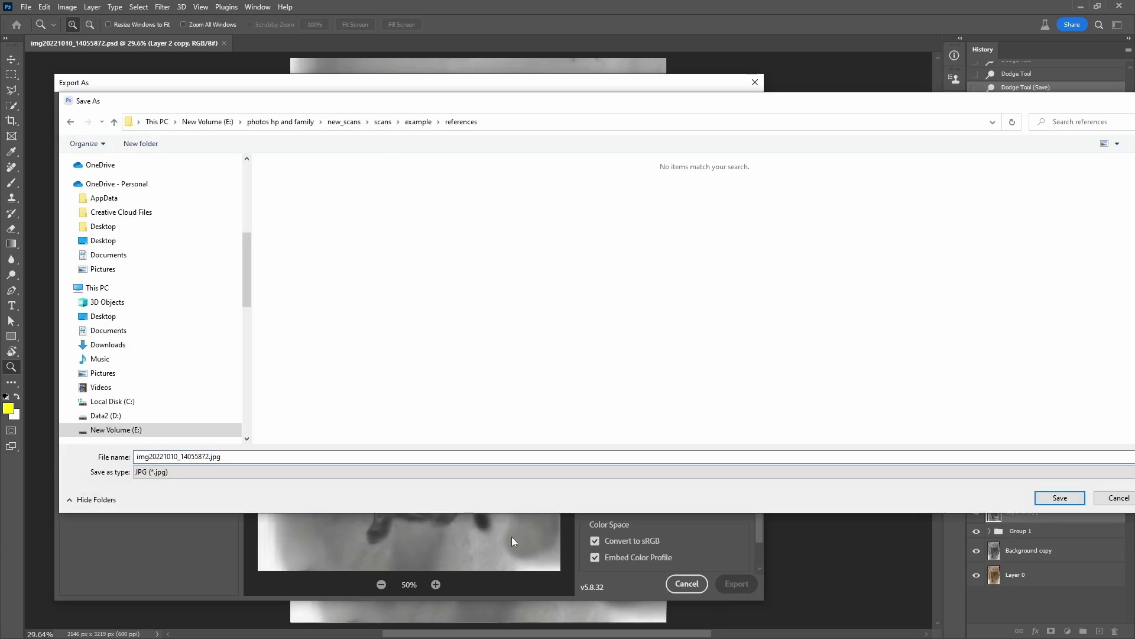
click(347, 456)
text(01)
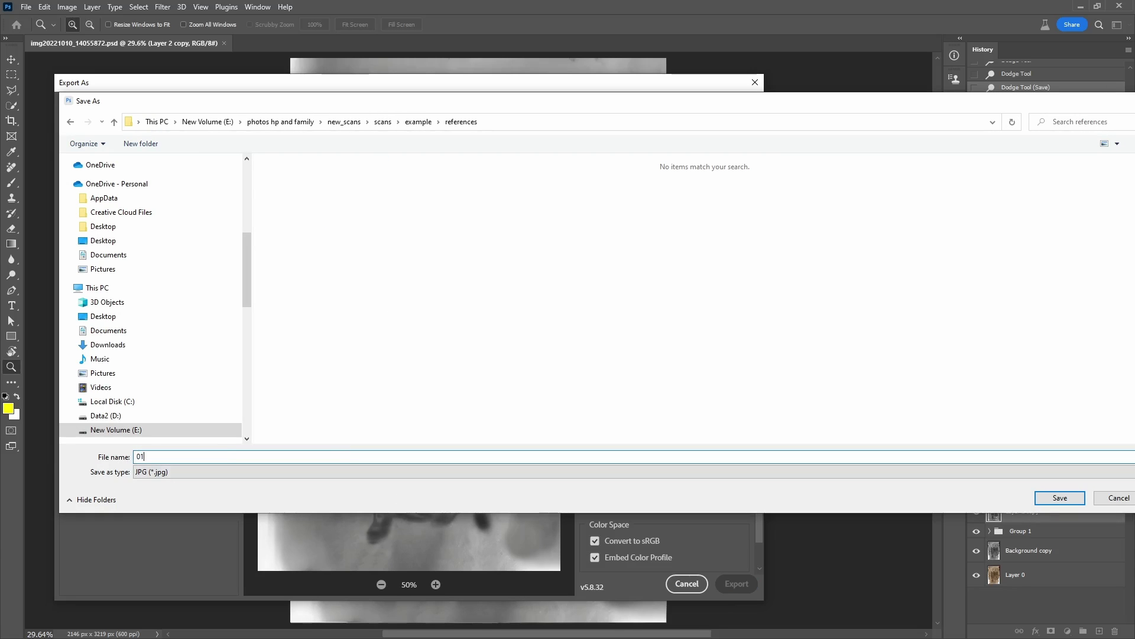
click(1058, 498)
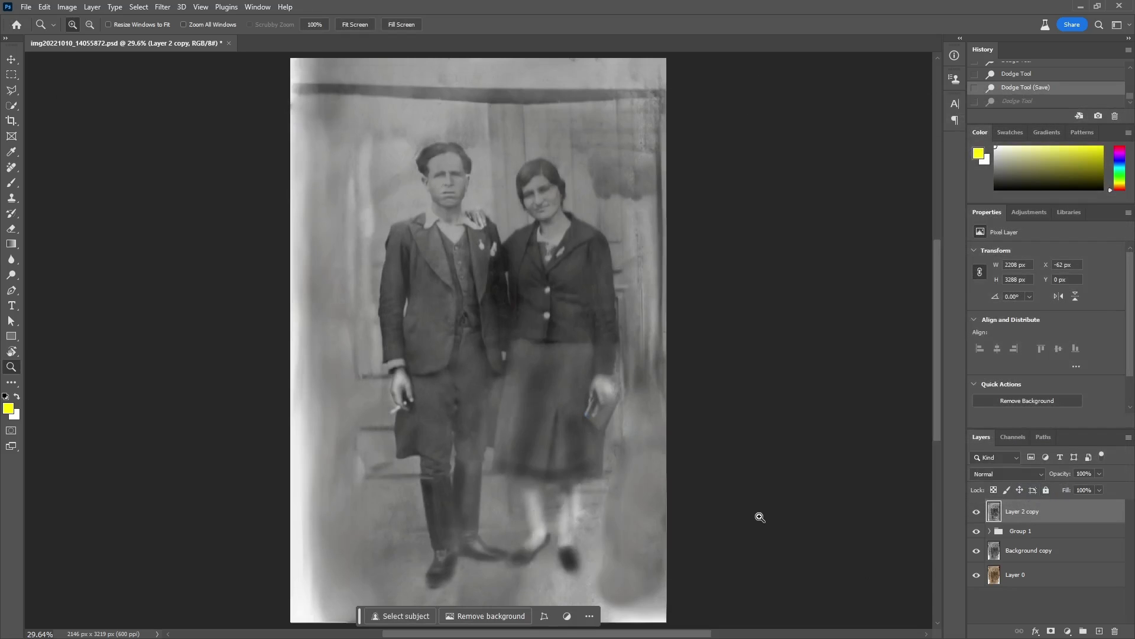
Switch to the Stable Diffusion web UI, load 01.jpg from the references folder into img2img, and match the output size to the image
key(alt+Tab)
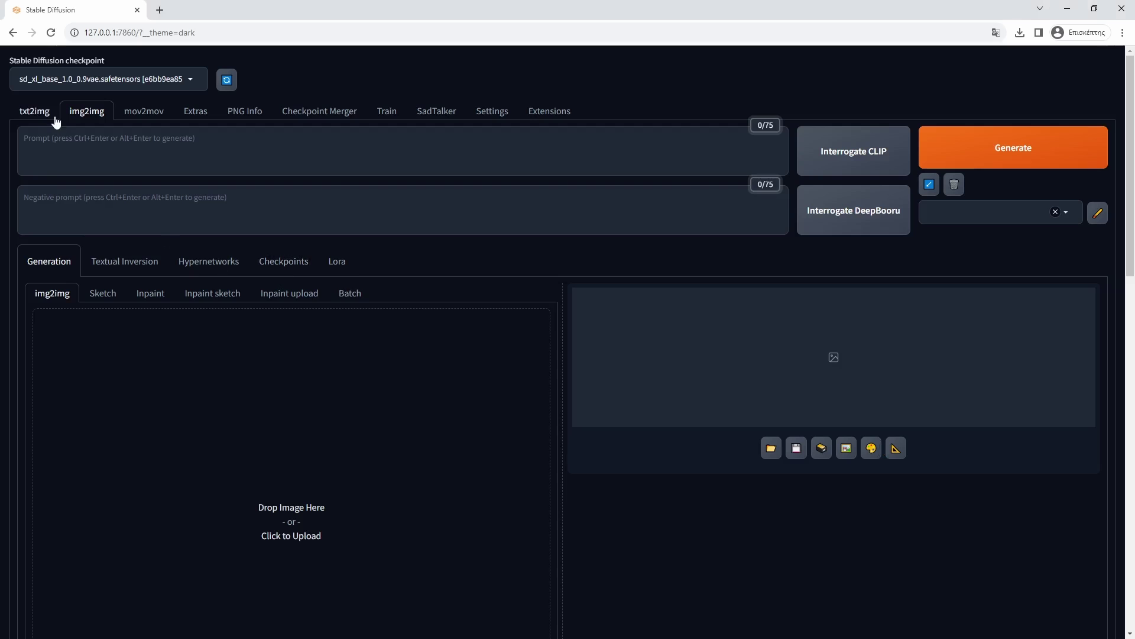
click(240, 464)
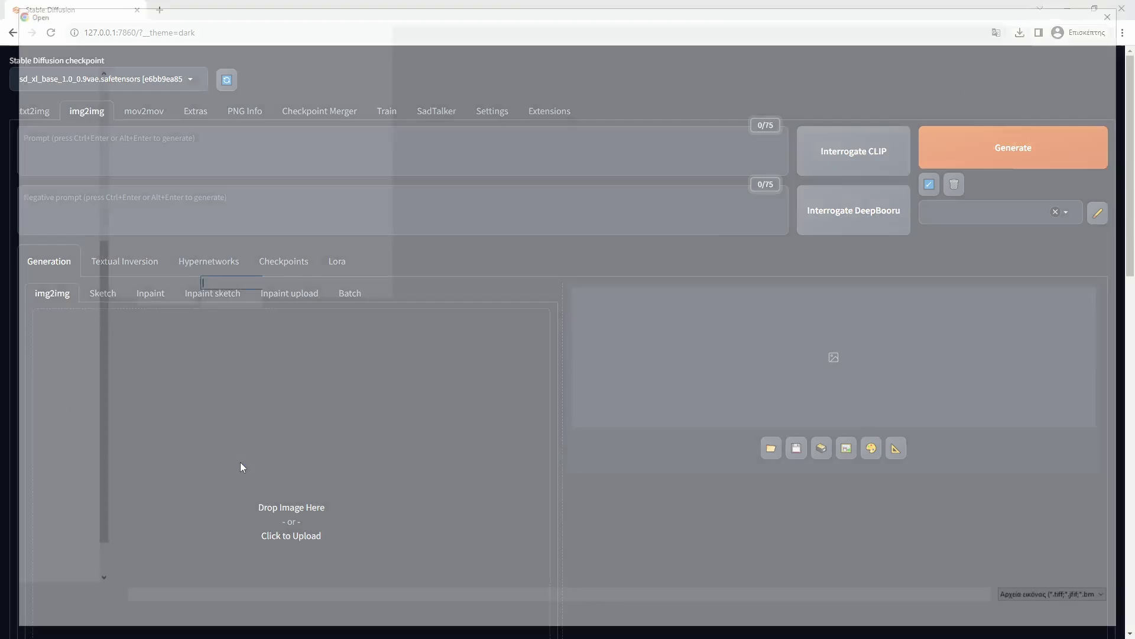
double_click(204, 119)
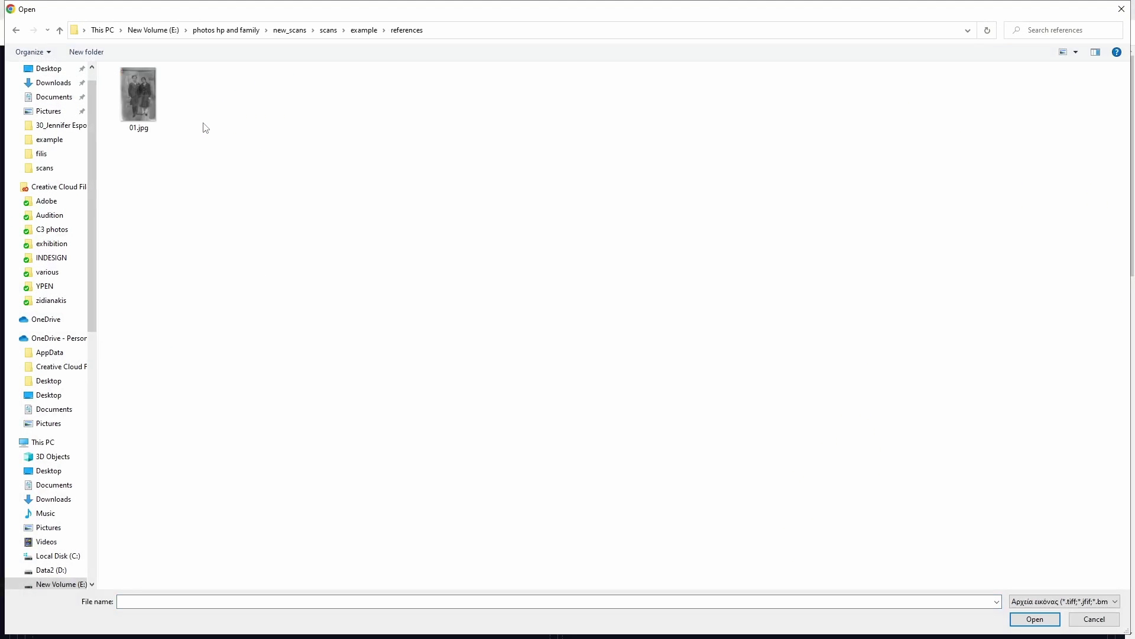
click(147, 104)
double_click(147, 104)
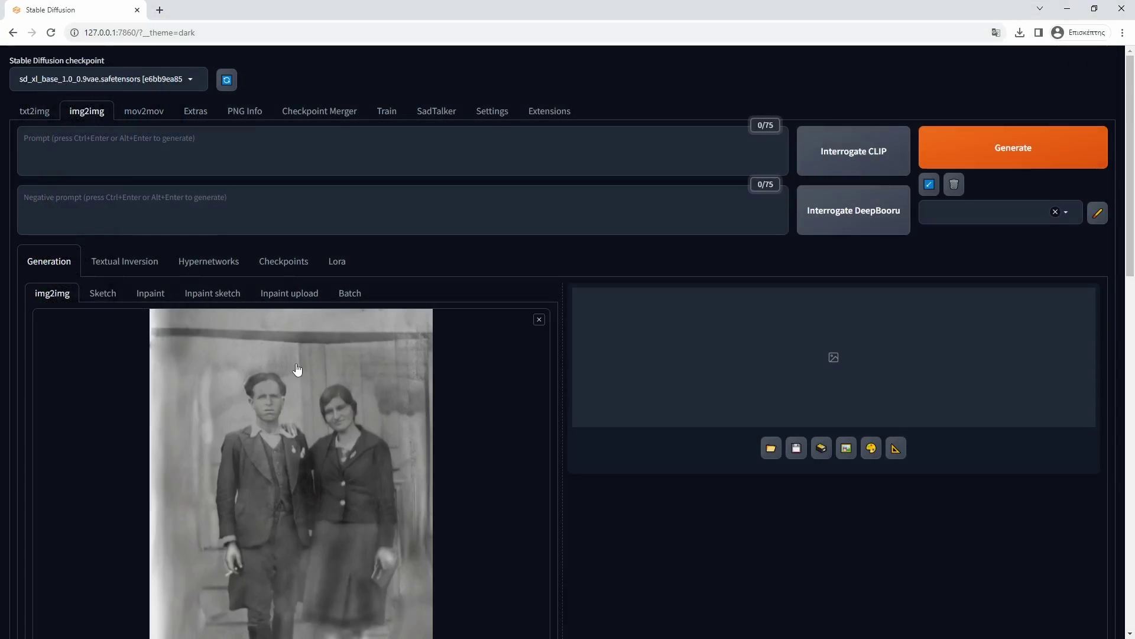
scroll(367, 392, down, 5)
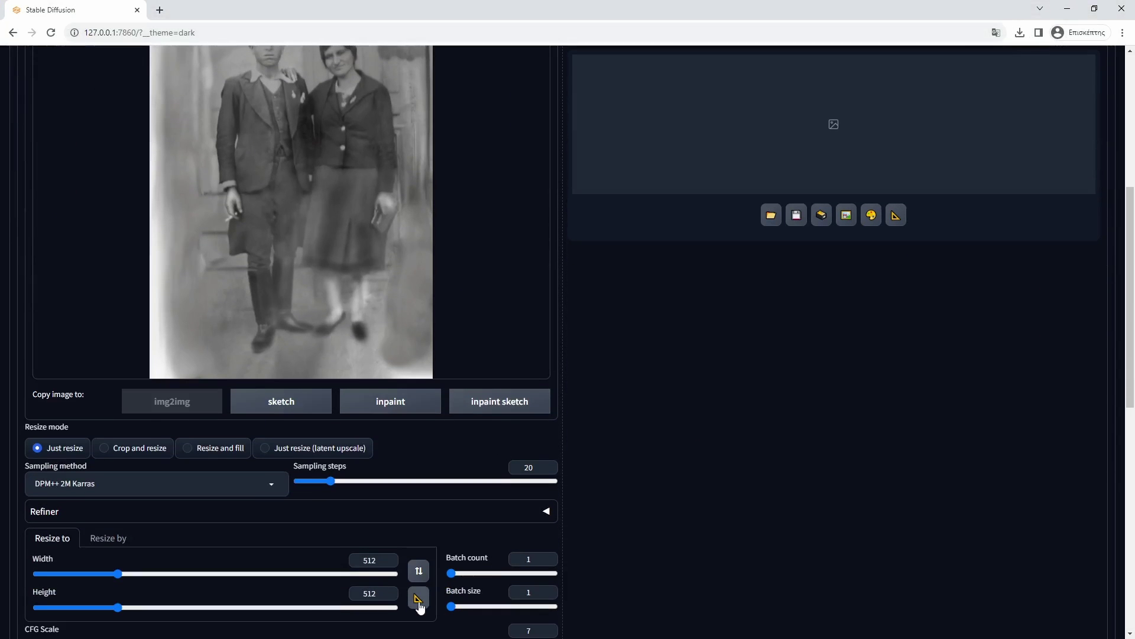
click(418, 599)
Generate a prompt from the loaded photo with CLIP interrogation
scroll(406, 574, up, 4)
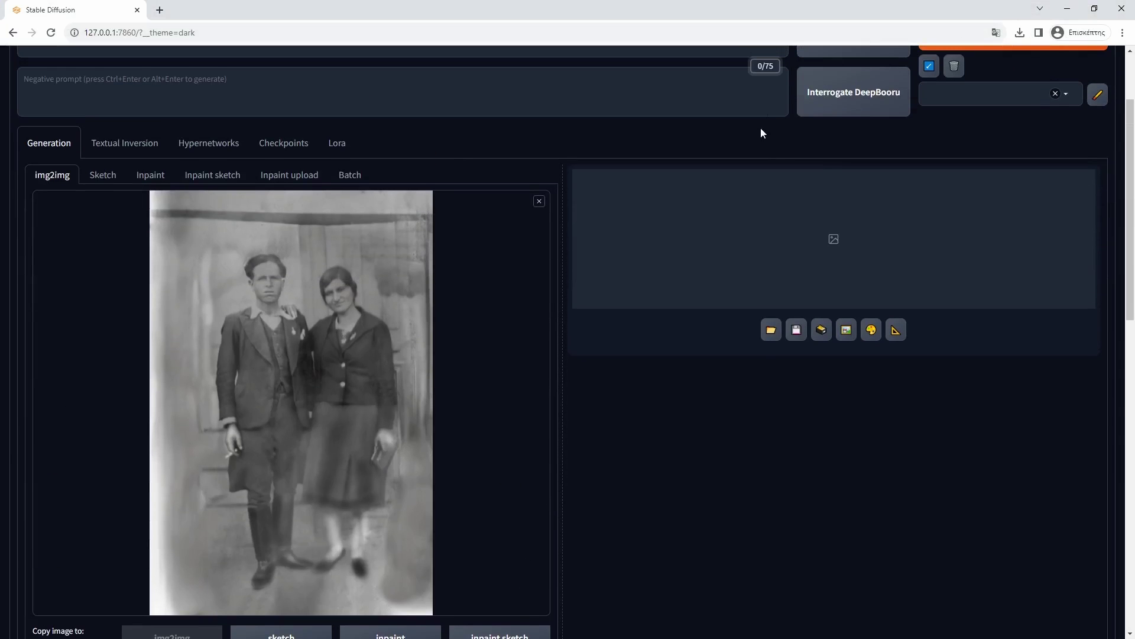
scroll(763, 138, up, 2)
click(867, 148)
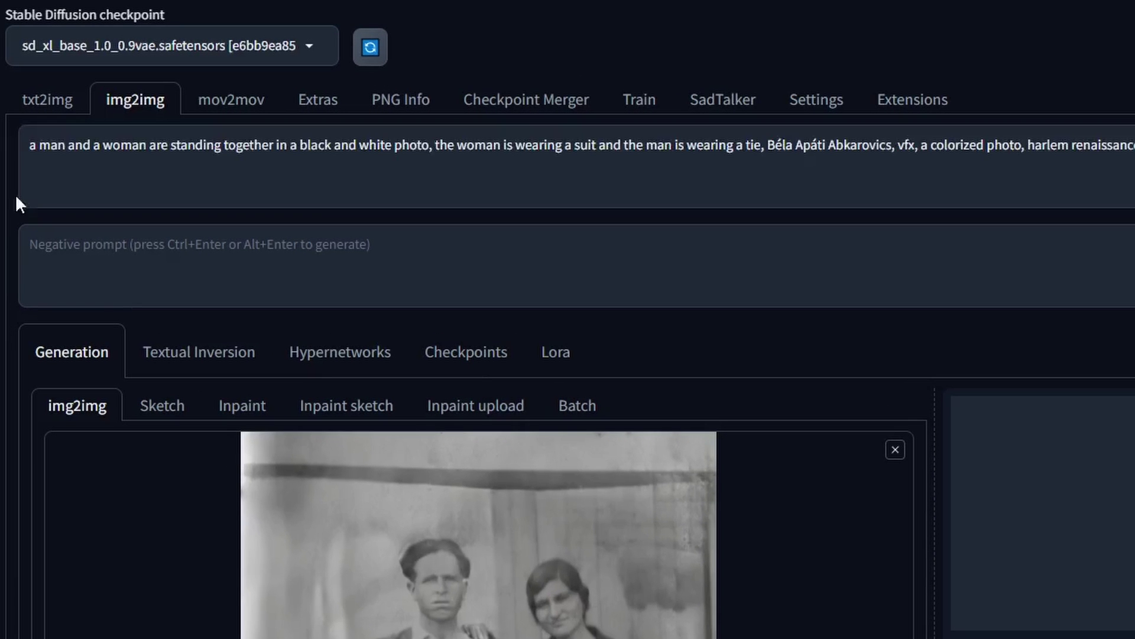
Delete everything in the prompt that follows "a colorized photo"
click(67, 149)
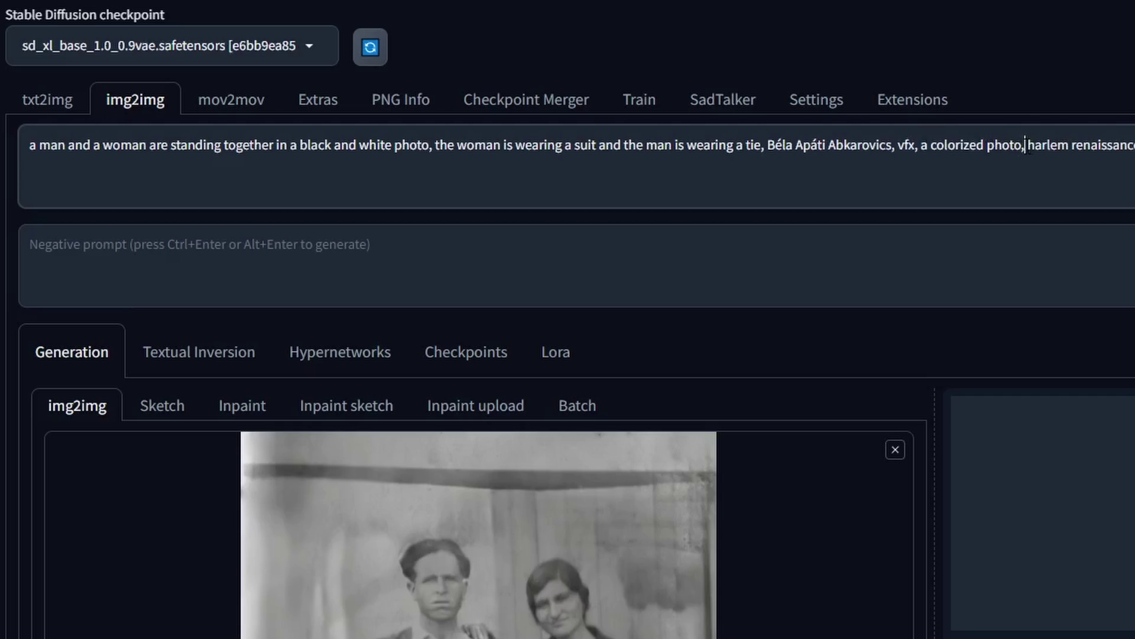
drag(1027, 147, 1134, 147)
key(BackSpace)
key(BackSpace)
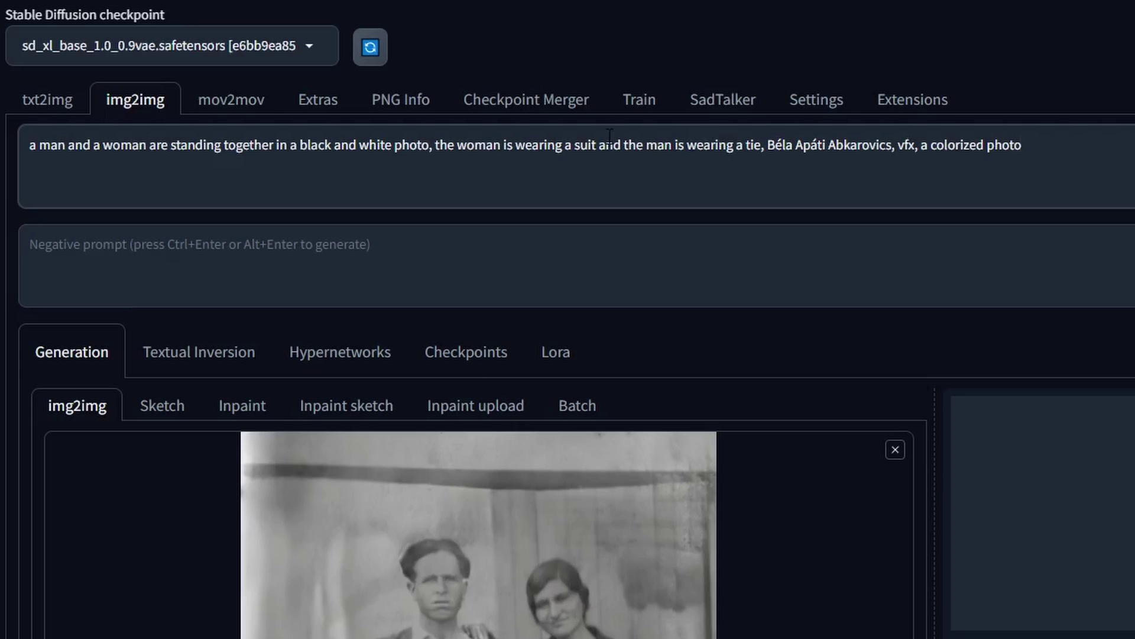
Replace "a tie" in the man's description in the prompt with "black boots"
double_click(753, 144)
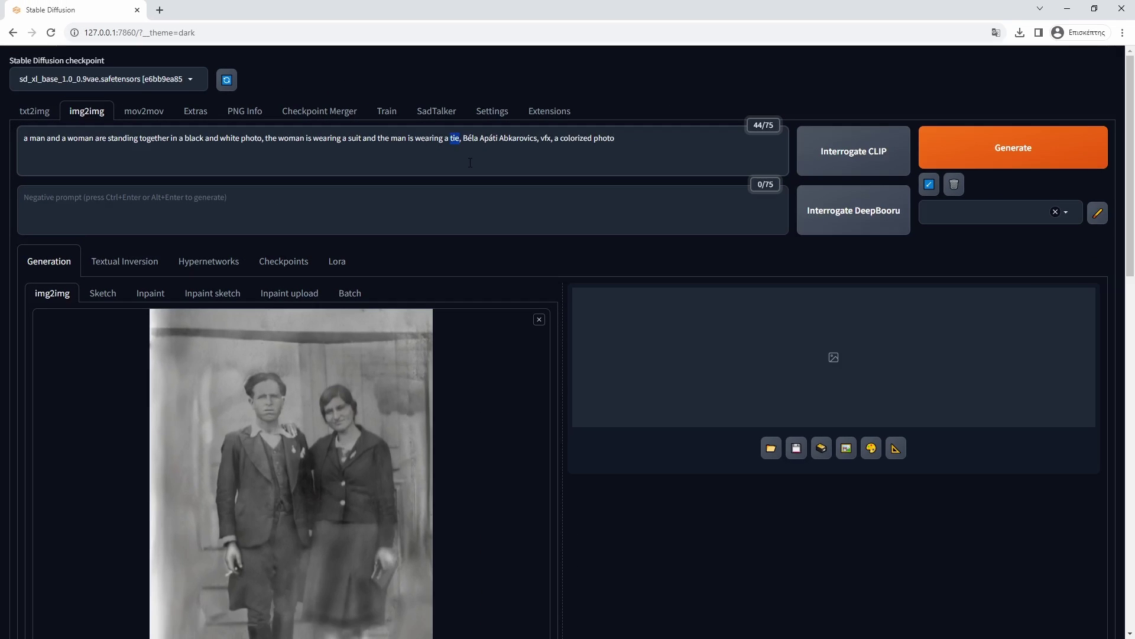
key(BackSpace)
key(BackSpace)
key(BackSpace)
text(black boots)
Replace the woman's "wearing a suit" in the prompt with "holding a purse"
drag(314, 137, 346, 138)
text(holding a purse)
key(Delete)
key(Delete)
key(Delete)
key(Delete)
key(Delete)
Add "has one hand on man's shoulder and" before "is holding a purse", and replace the "and" before "the man" with a comma
click(306, 137)
text(has one hand on man's shoulder and)
click(495, 138)
key(Delete)
key(Delete)
key(Delete)
key(Delete)
text(,)
Set the img2img sampling steps to 35
scroll(243, 367, down, 4)
scroll(242, 367, down, 2)
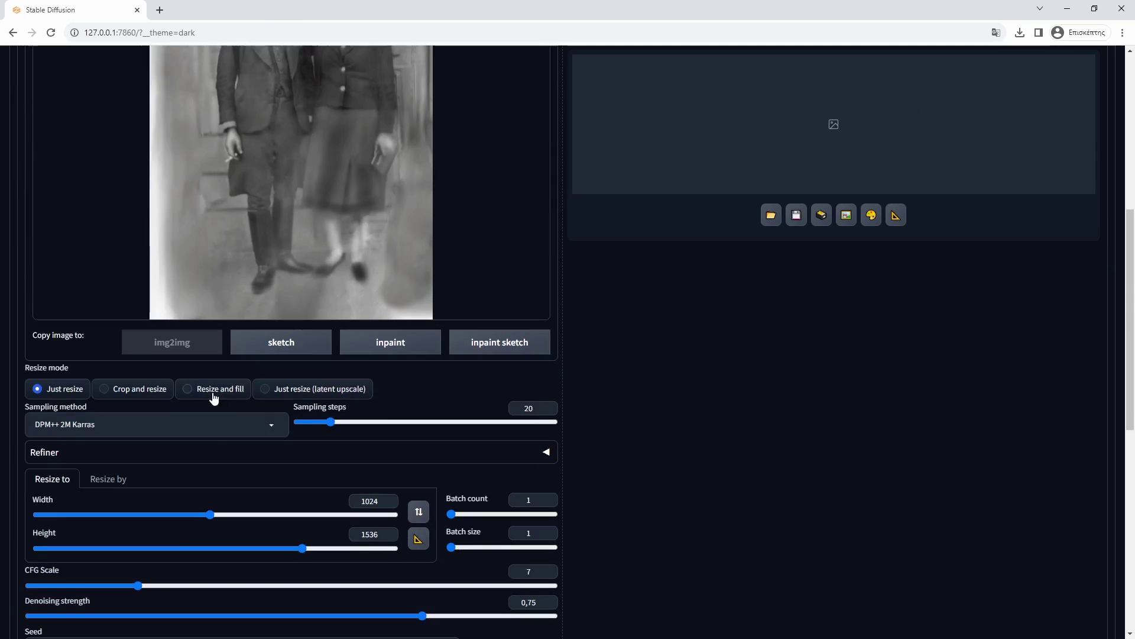
drag(332, 424, 341, 421)
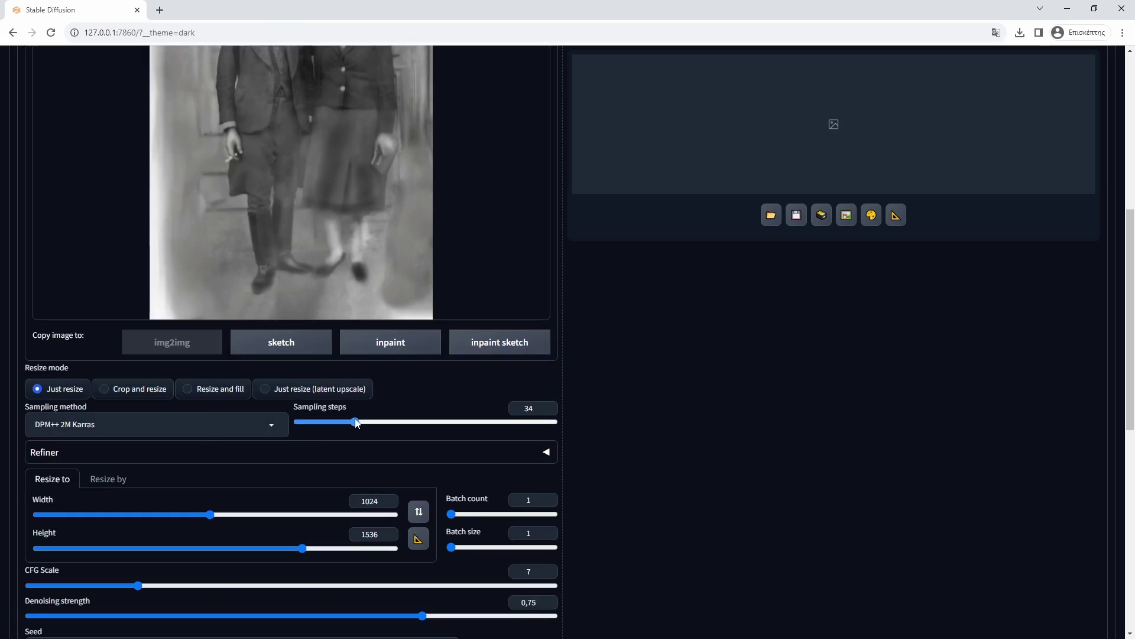
Enable the sd_xl_refiner_1.0_0.9vae checkpoint as the refiner and set it to switch at 0.7
click(553, 452)
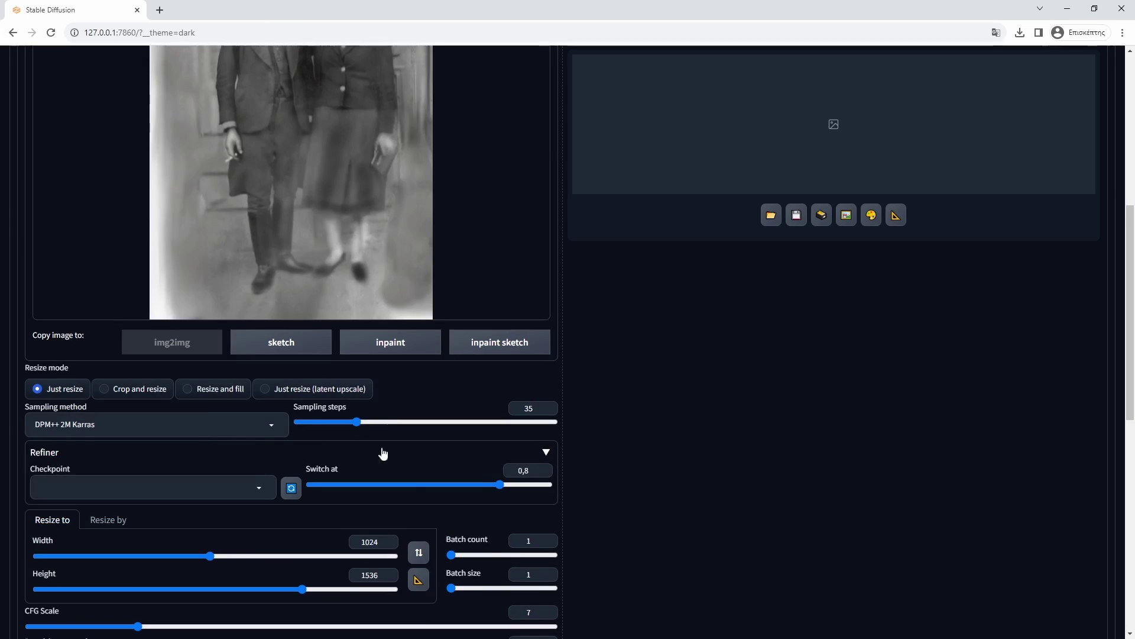
click(261, 488)
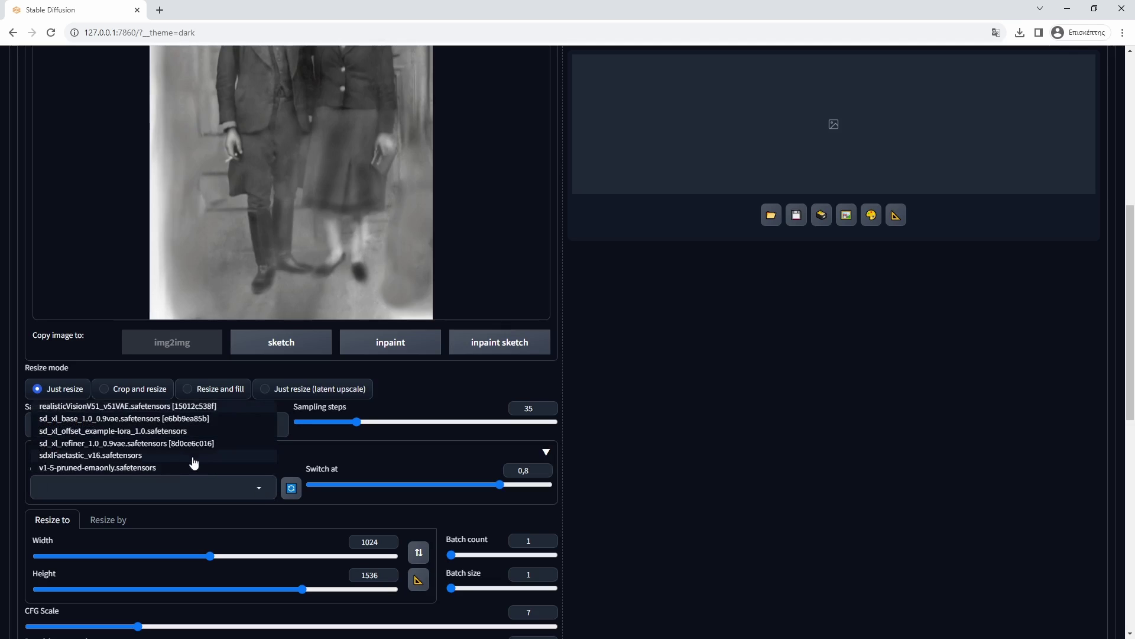
click(179, 445)
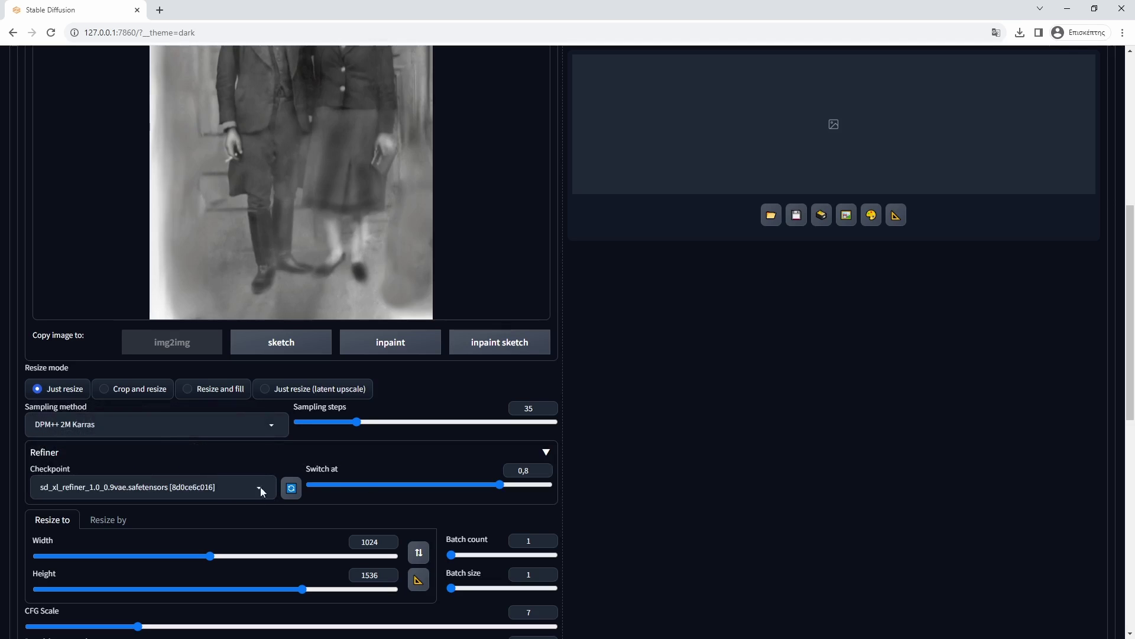
click(493, 488)
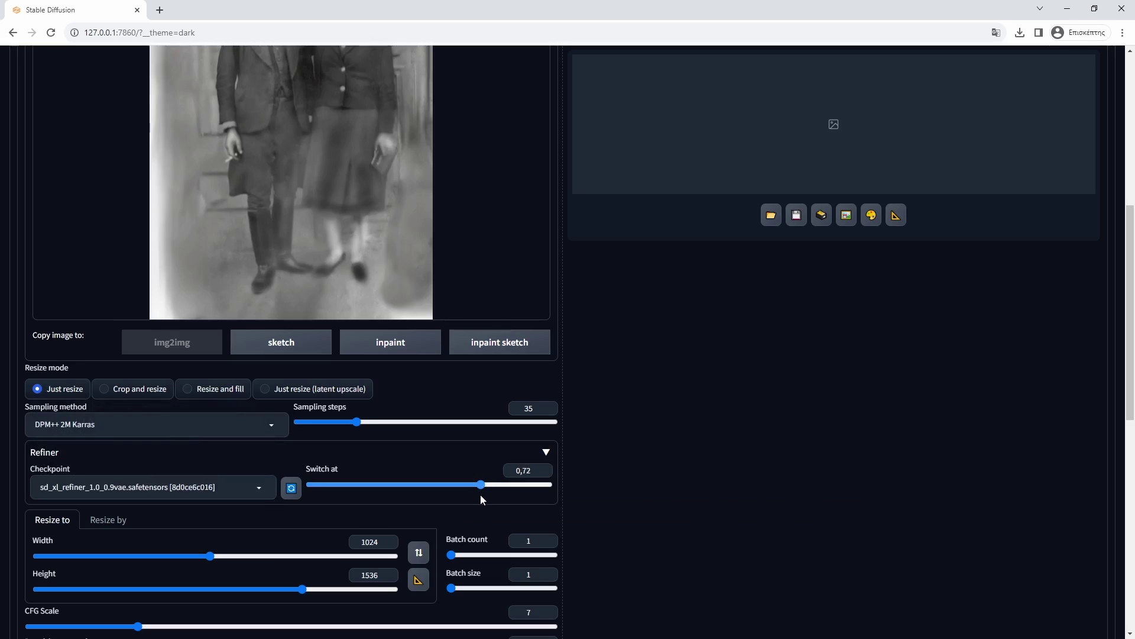
drag(479, 495, 477, 496)
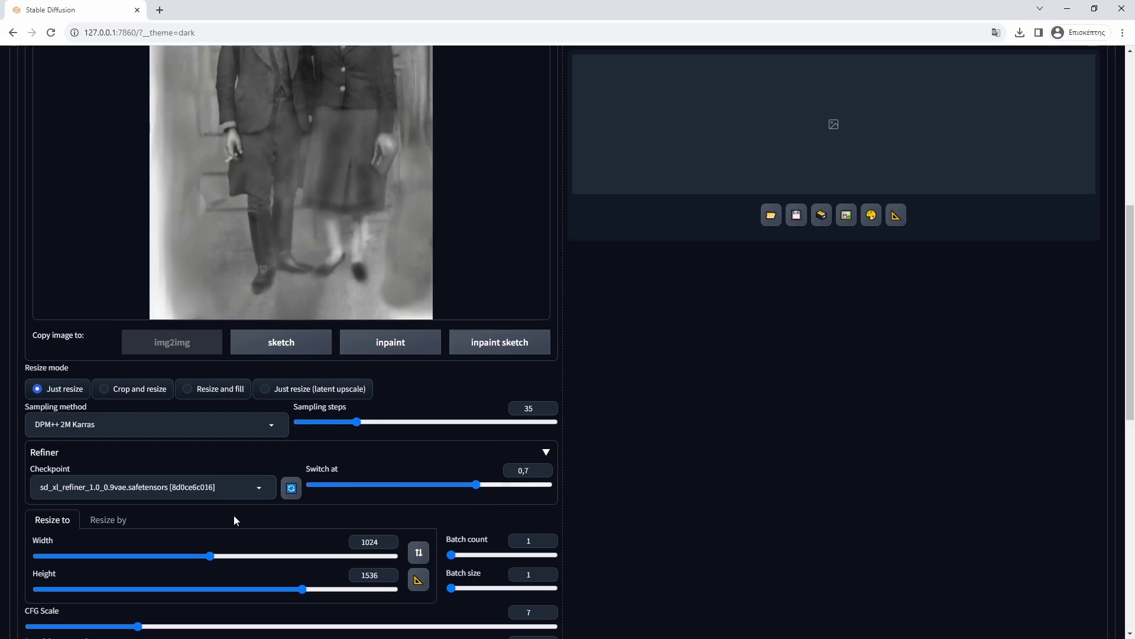
Set the denoising strength to 0.3 and generate the image
scroll(234, 519, down, 3)
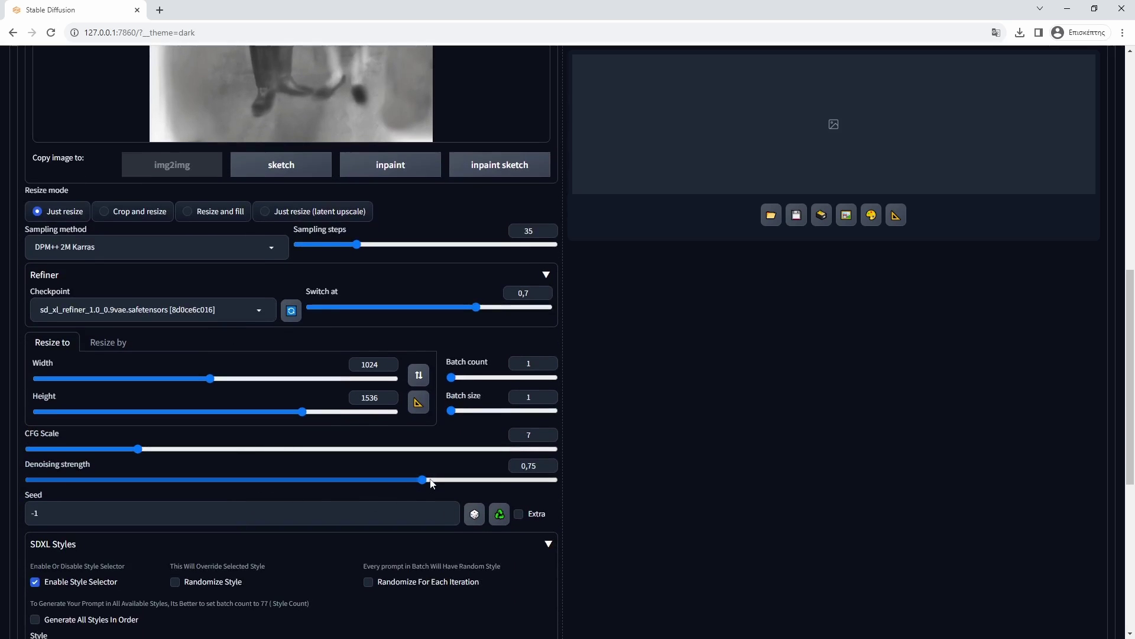
drag(421, 479, 221, 459)
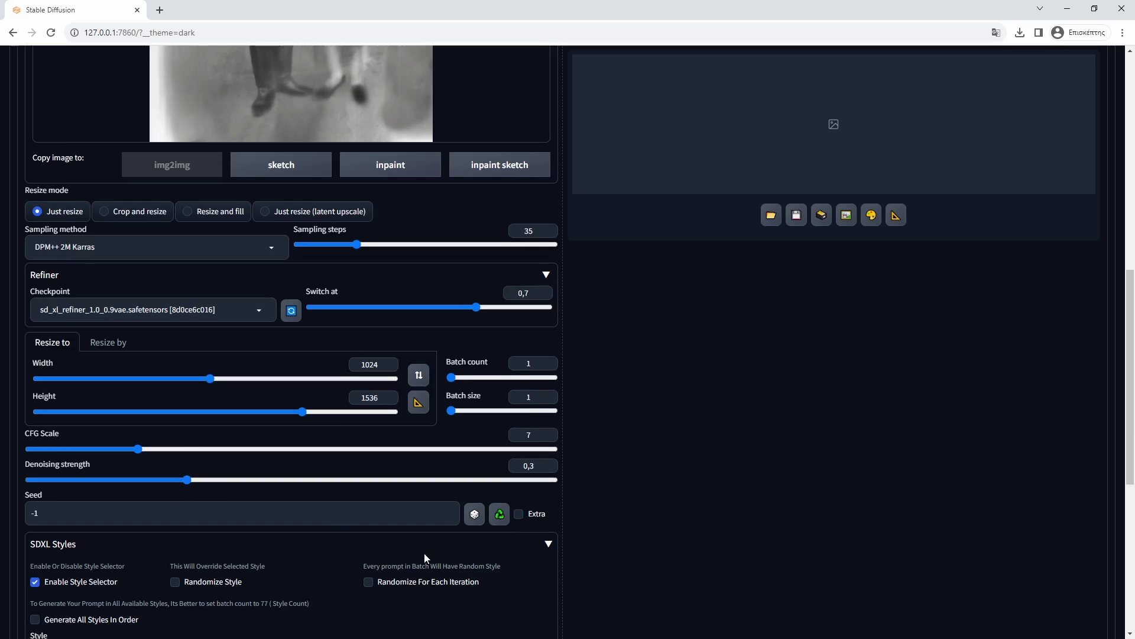
scroll(424, 553, up, 10)
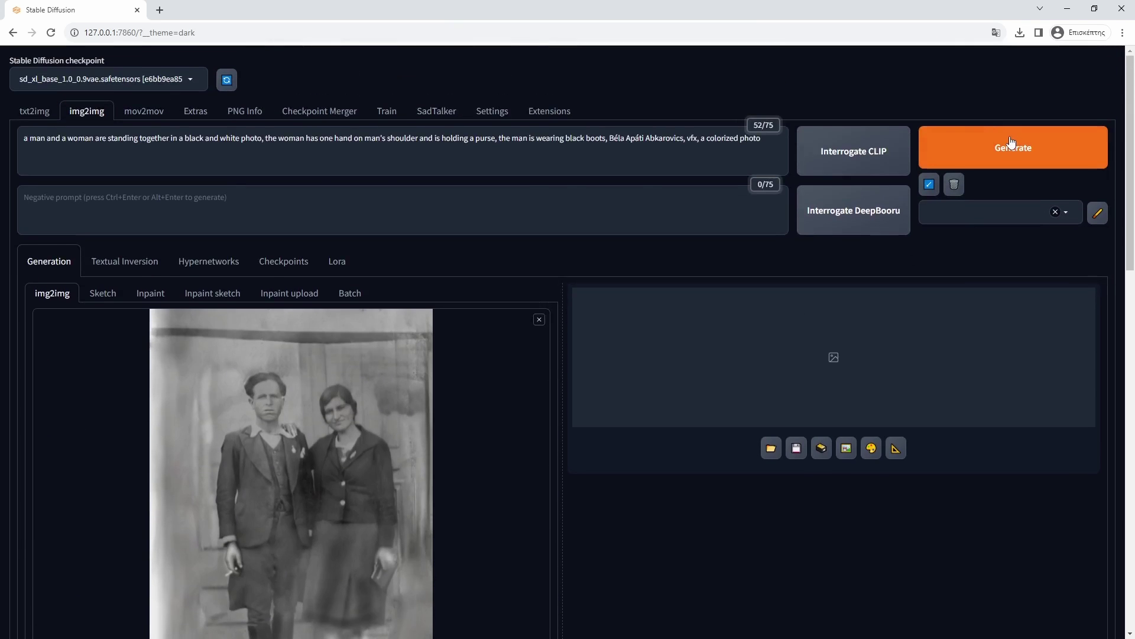
click(1011, 142)
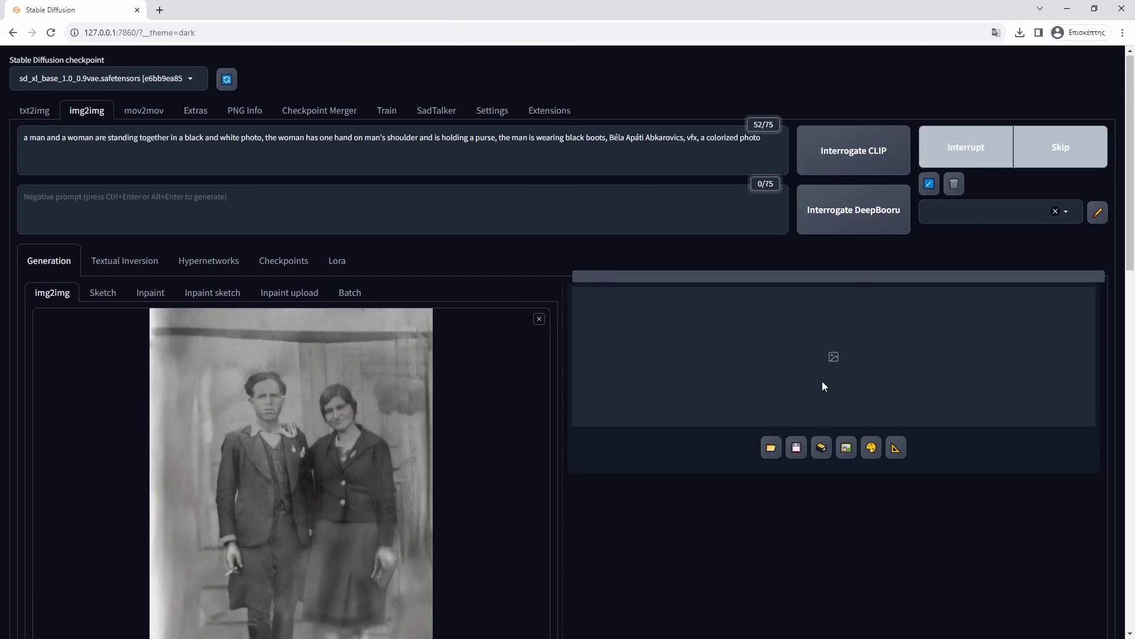
Inspect the generated image enlarged, and save it as image.png in the downloads folder
scroll(821, 384, down, 2)
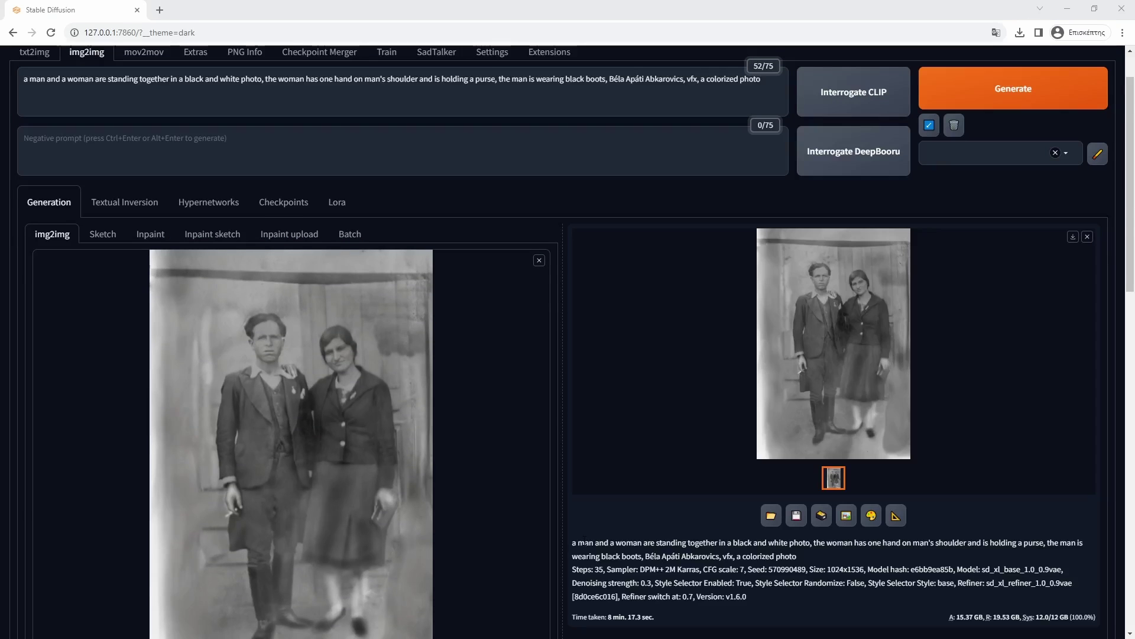
click(779, 398)
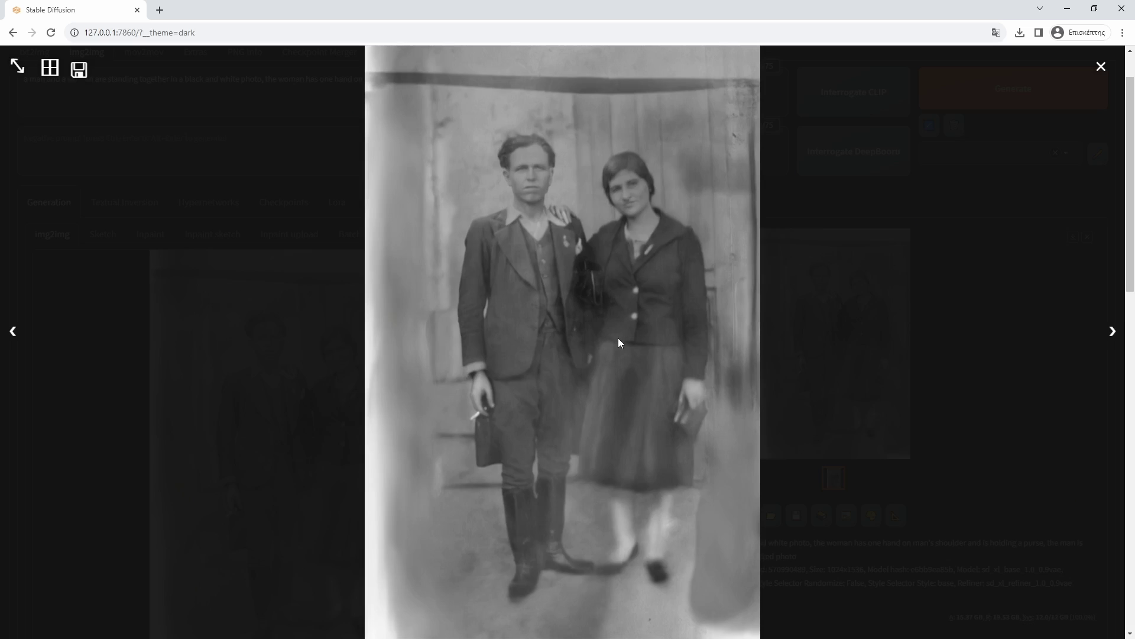
click(842, 279)
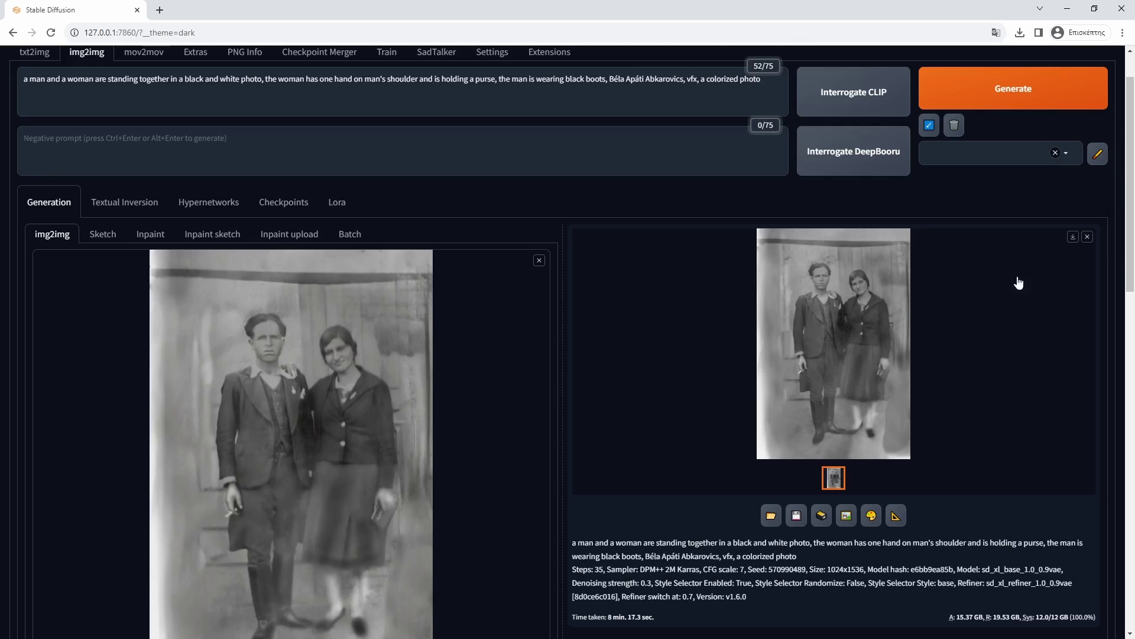
click(1072, 237)
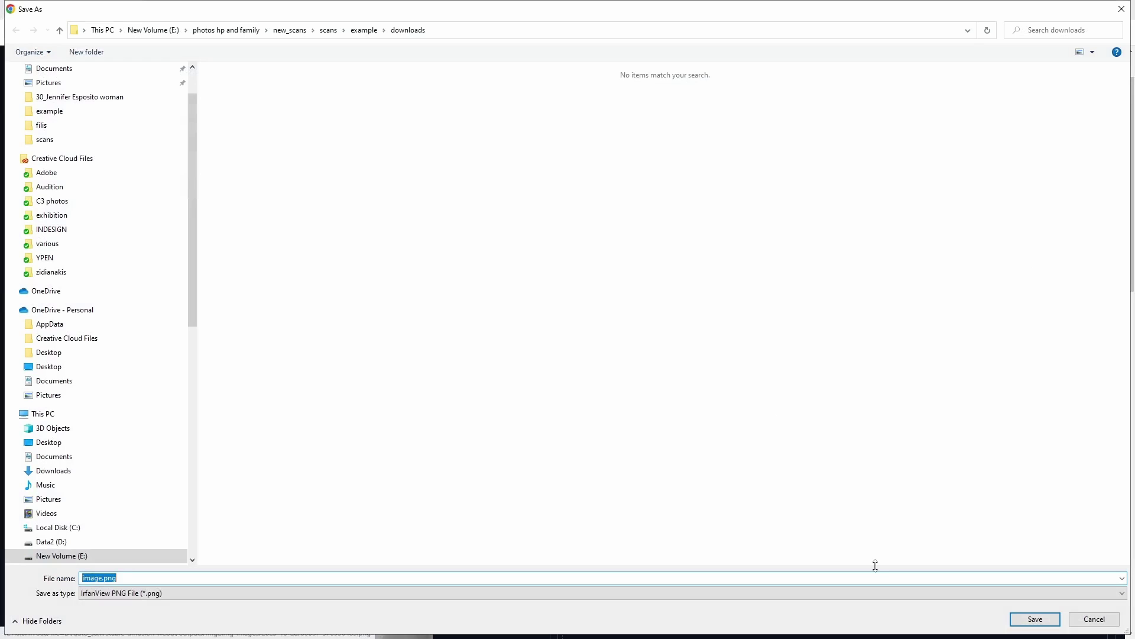
click(1034, 619)
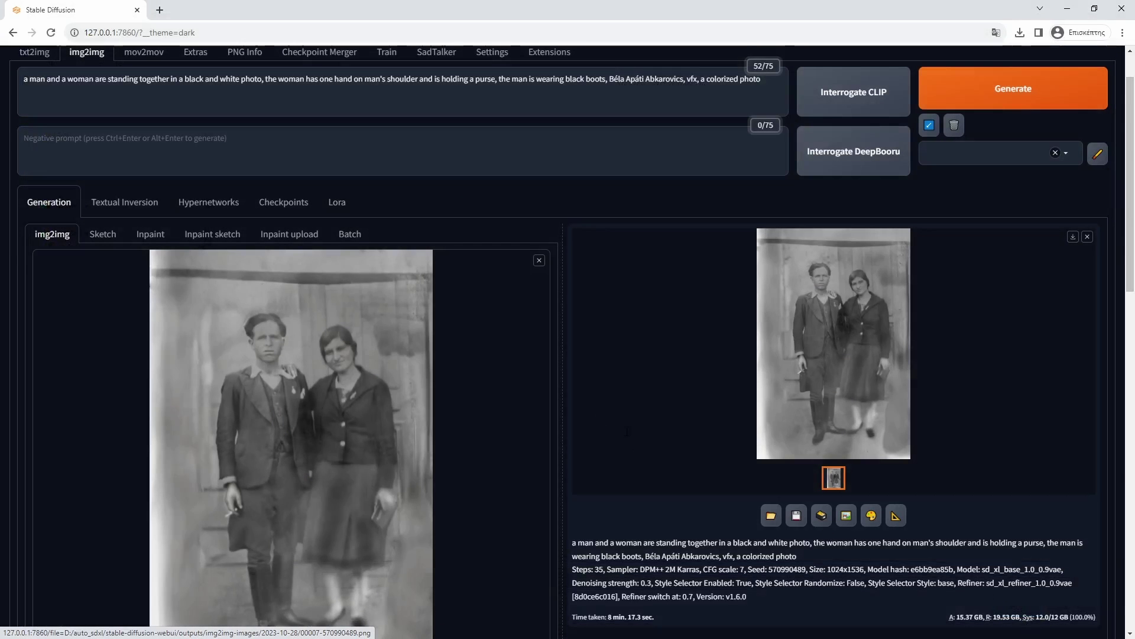
Raise the denoising strength to 0.45 and generate another version of the image
scroll(595, 421, down, 8)
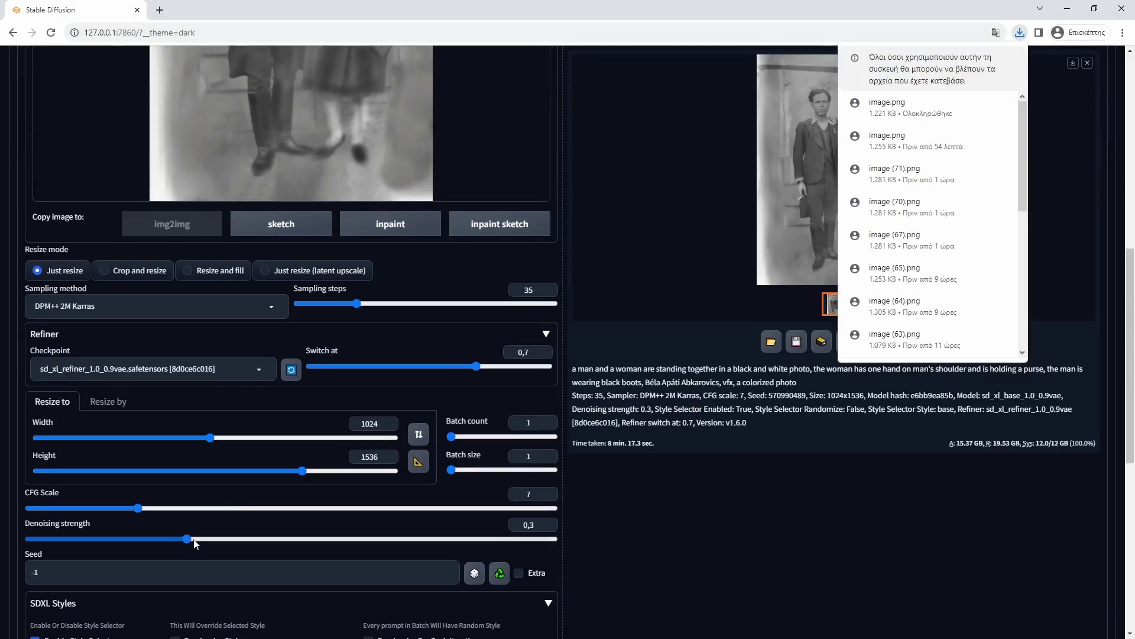
drag(194, 540, 268, 537)
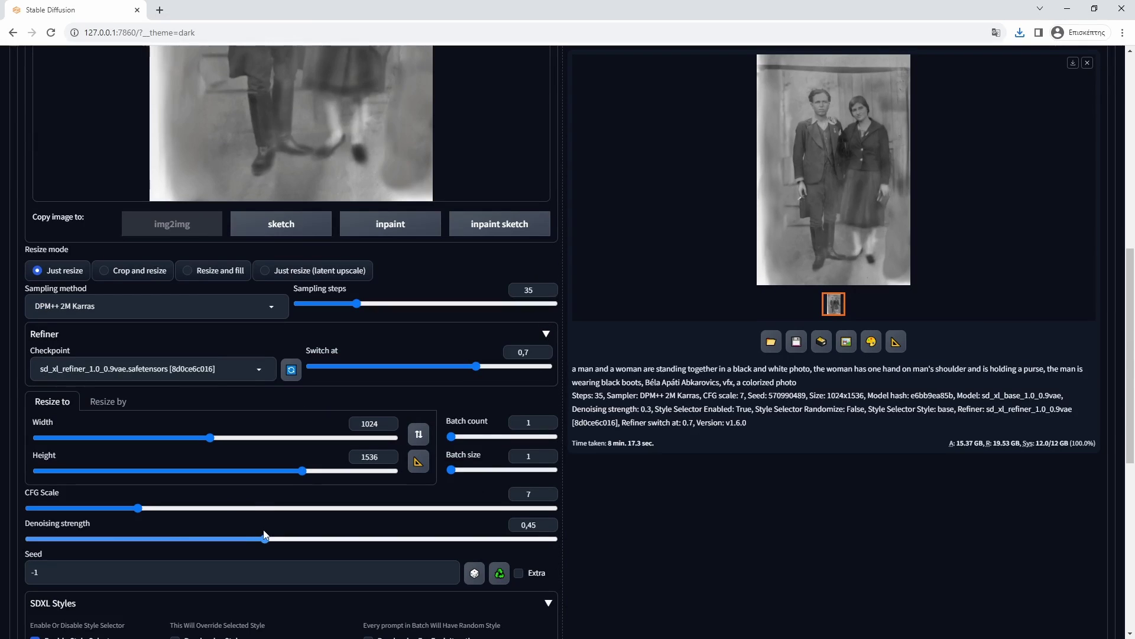
scroll(811, 478, up, 5)
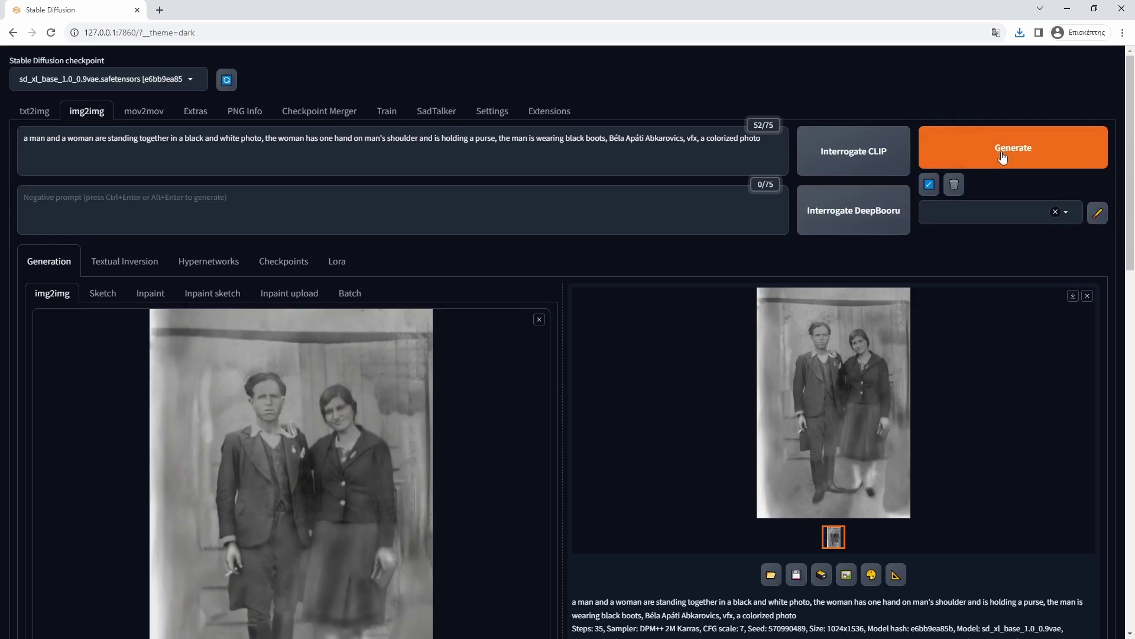
click(1000, 152)
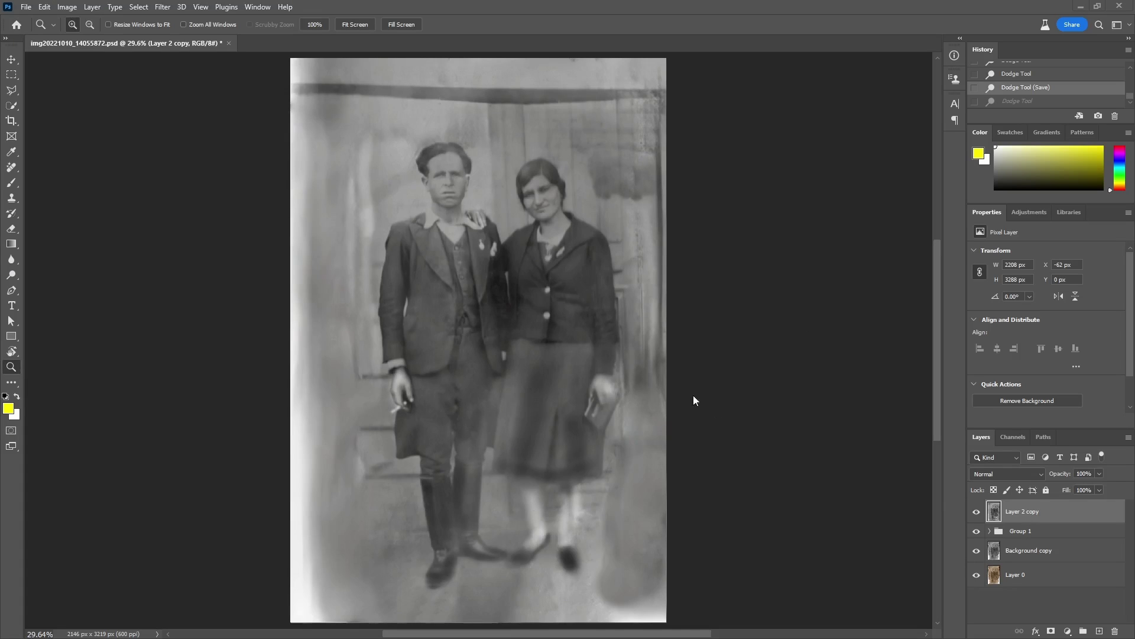
In Photoshop, outline the smudged background beside the woman's skirt and feet with the Polygonal Lasso tool
key(l)
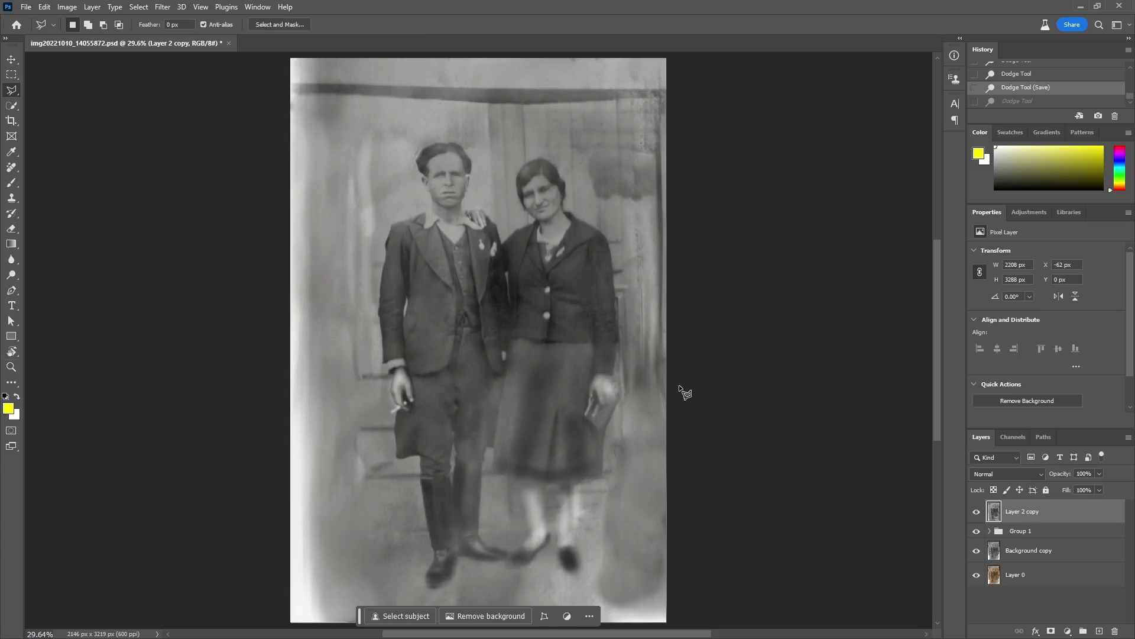
click(675, 381)
click(584, 615)
click(687, 616)
double_click(736, 490)
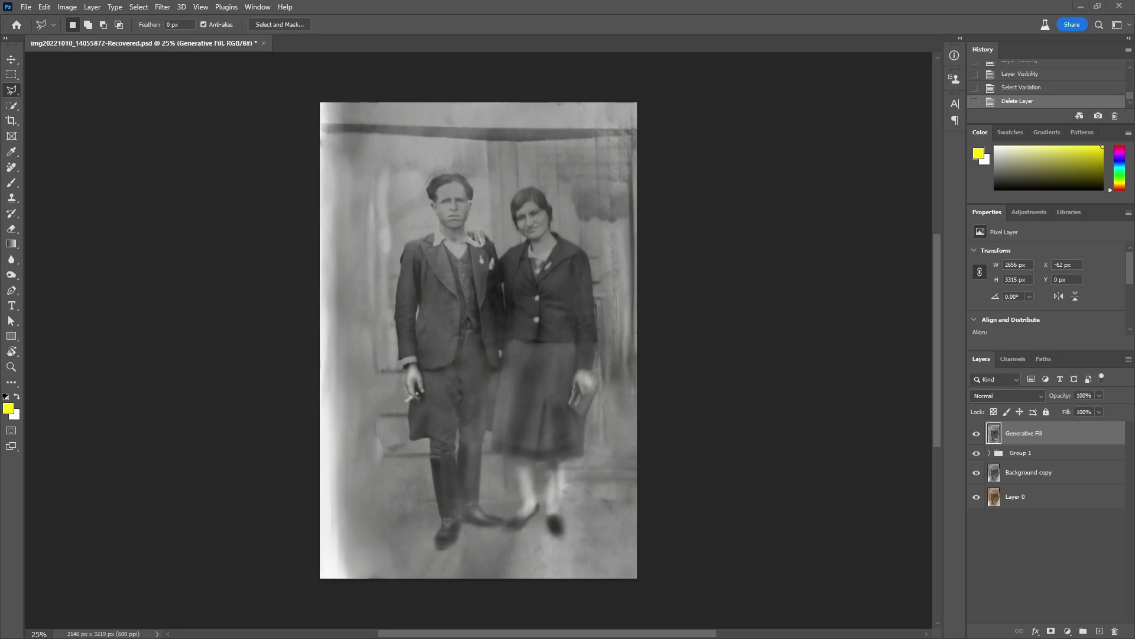
Try to place the 01 image as a new layer over the photo, and cancel the placement
drag(362, 435, 478, 338)
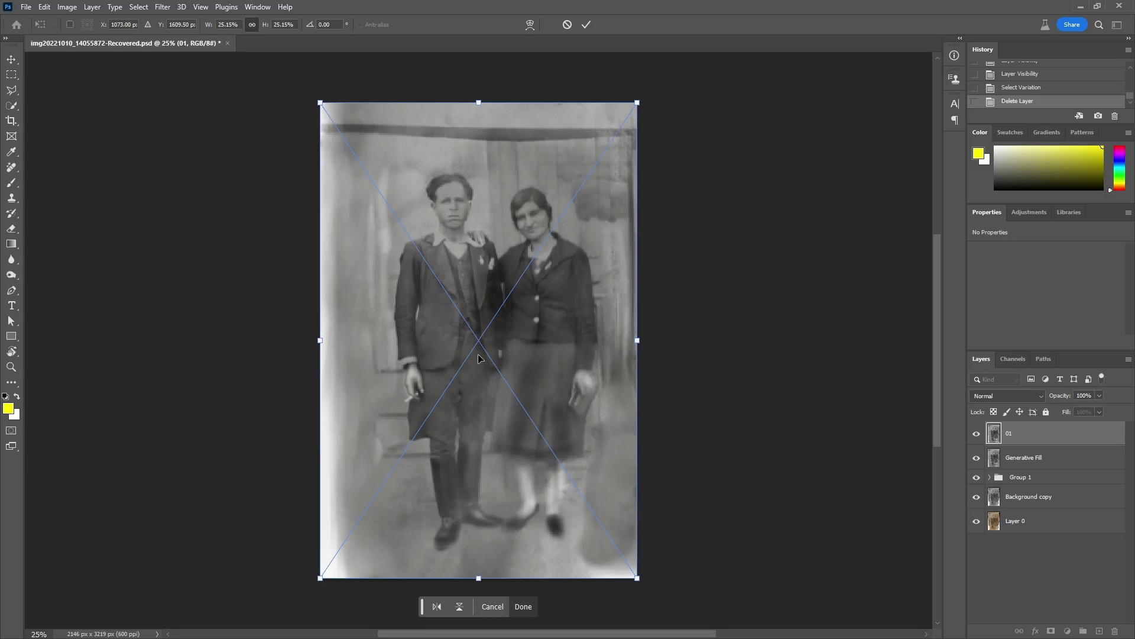
key(Escape)
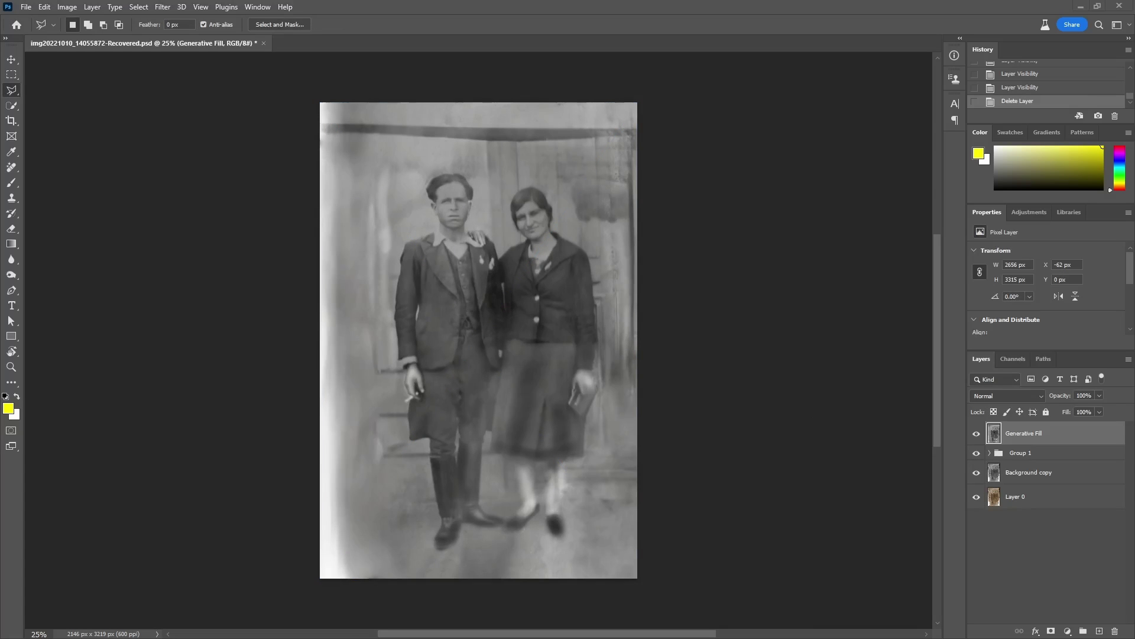
Clean up the smudged background beside the woman's lower leg with the Remove tool
drag(525, 485, 640, 513)
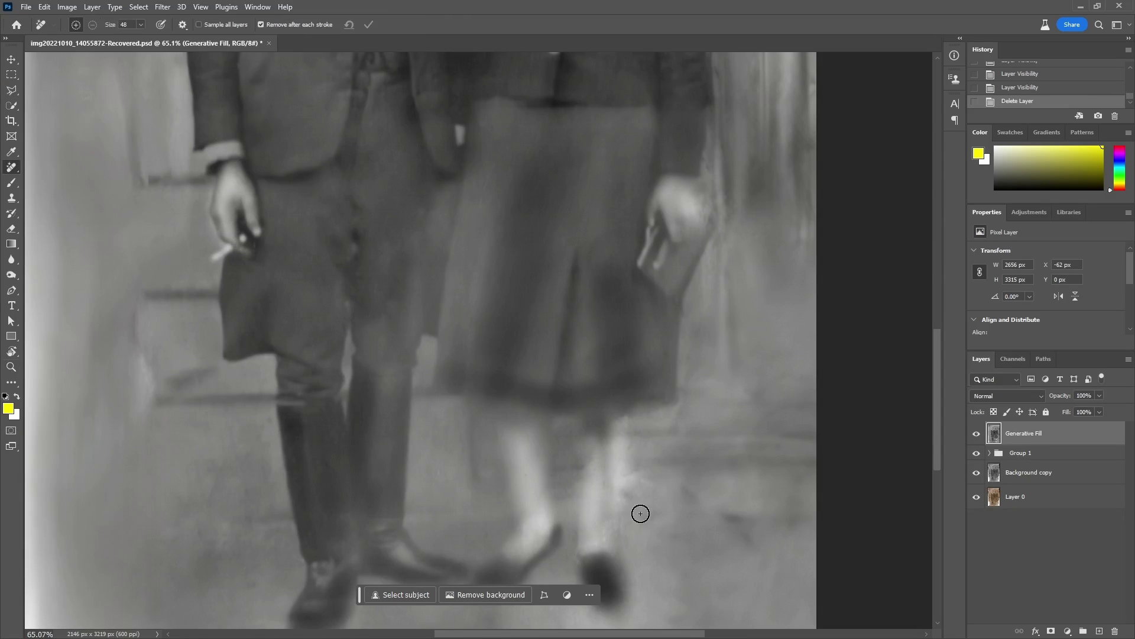
drag(596, 421, 615, 513)
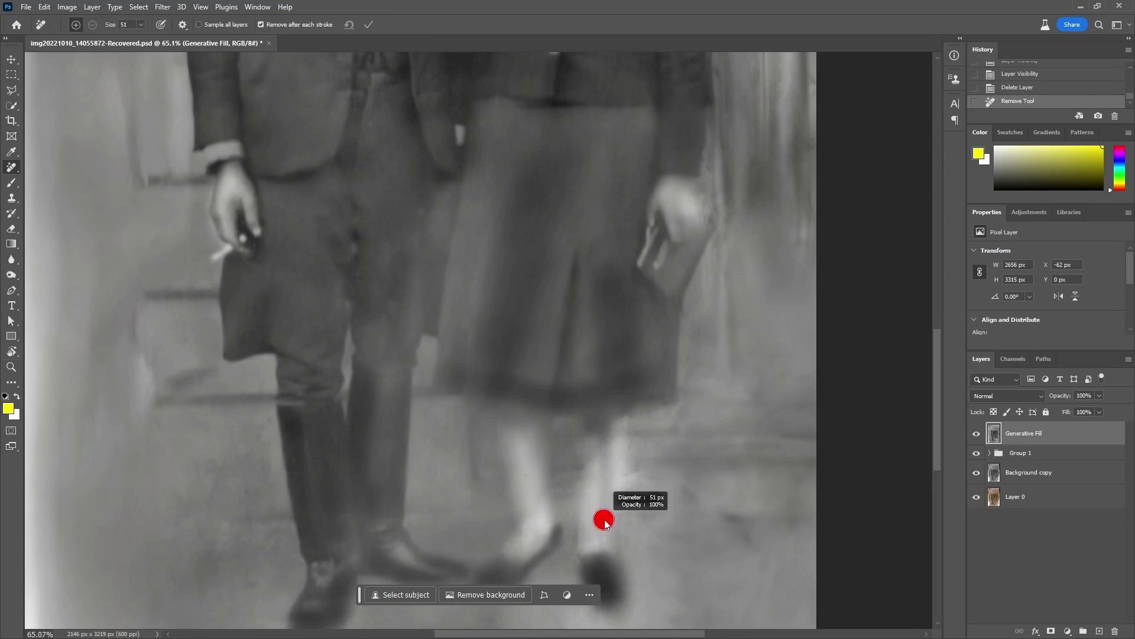
click(610, 517)
mouse_move(651, 551)
mouse_down()
mouse_move(585, 495)
mouse_move(529, 388)
mouse_up()
Lower the Dodge tool's exposure to 12% and brighten the woman's legs below the skirt
click(11, 275)
click(44, 275)
key(ctrl+z)
click(252, 25)
click(210, 39)
drag(530, 491, 547, 381)
mouse_move(521, 473)
mouse_down()
mouse_move(539, 382)
mouse_move(584, 459)
mouse_up()
Darken the shadows around the woman's legs and shoes with the Burn tool
right_click(11, 274)
click(44, 288)
mouse_move(578, 456)
mouse_down()
mouse_move(586, 375)
mouse_move(583, 459)
mouse_up()
mouse_move(504, 448)
mouse_down()
mouse_move(504, 415)
mouse_move(518, 458)
mouse_move(545, 441)
mouse_move(538, 462)
mouse_up()
alt+right_click(548, 390)
Export the retouched photo as a 1024 × 1536 px JPG named 02.jpg in the references folder
click(25, 6)
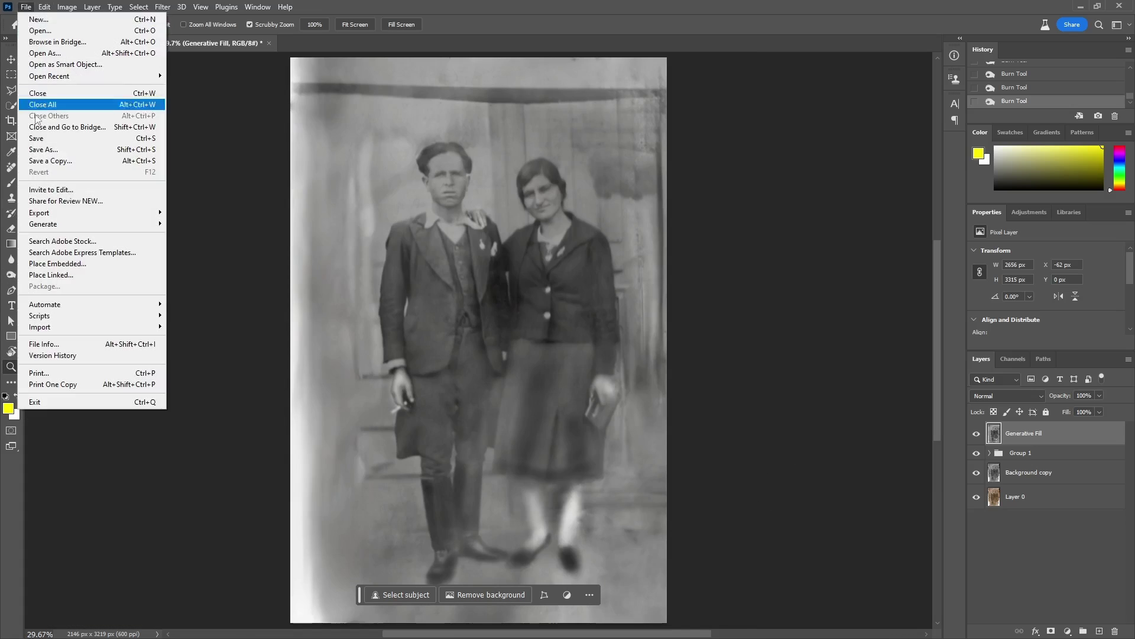
mouse_move(59, 212)
click(203, 224)
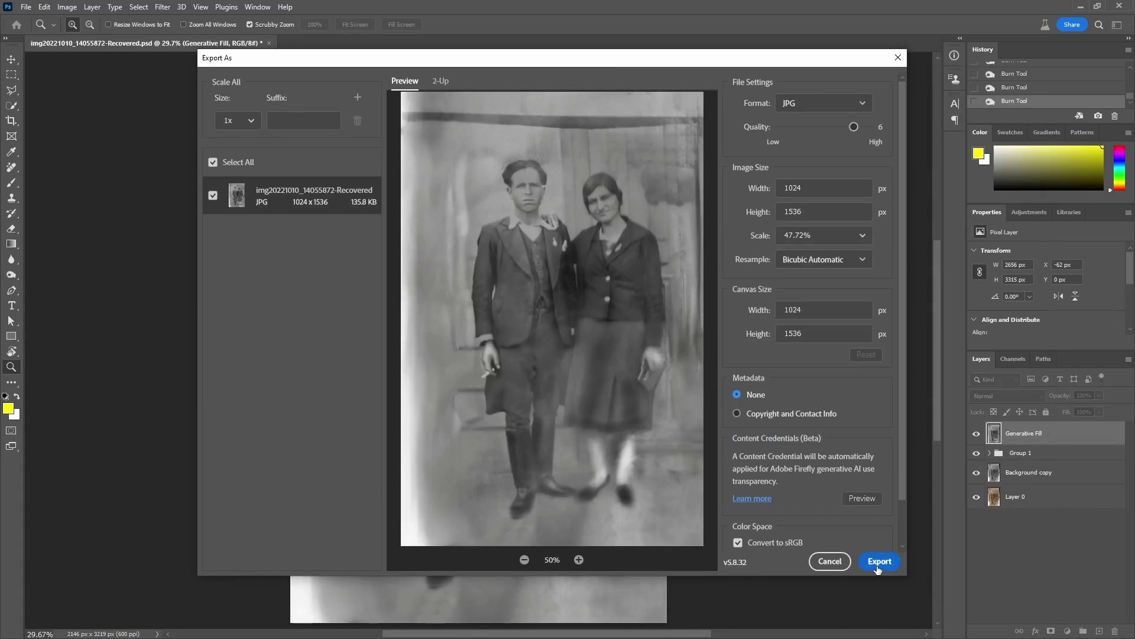
click(880, 561)
click(436, 163)
double_click(285, 432)
text(02.jpg)
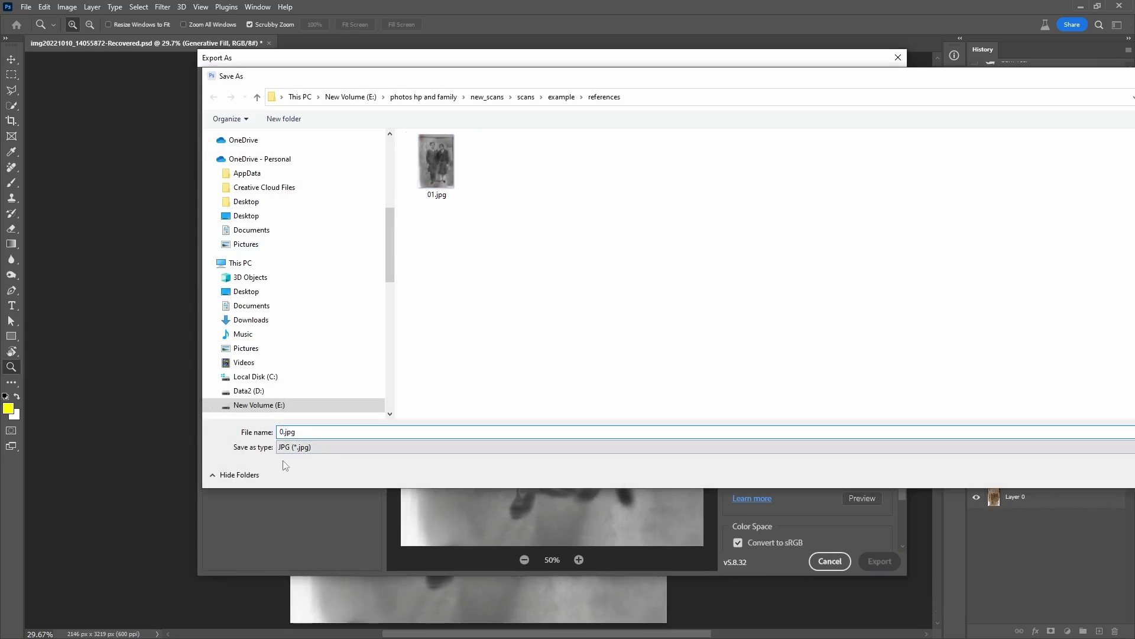
click(1041, 468)
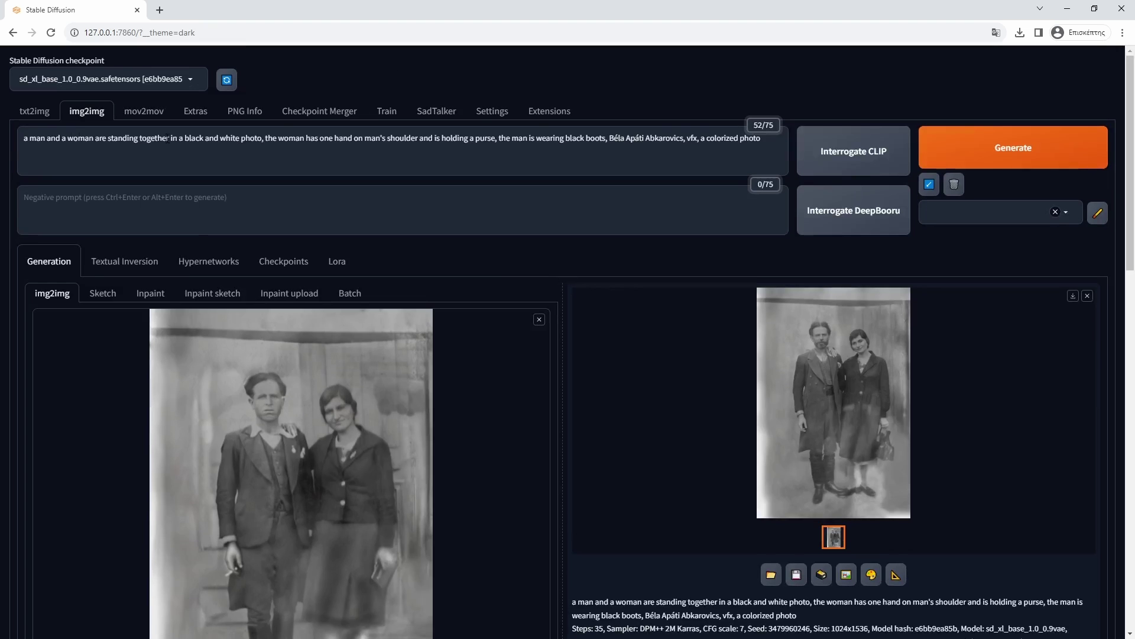
In Stable Diffusion, add "in front of a door" after "black and white photo" in the img2img prompt
click(168, 140)
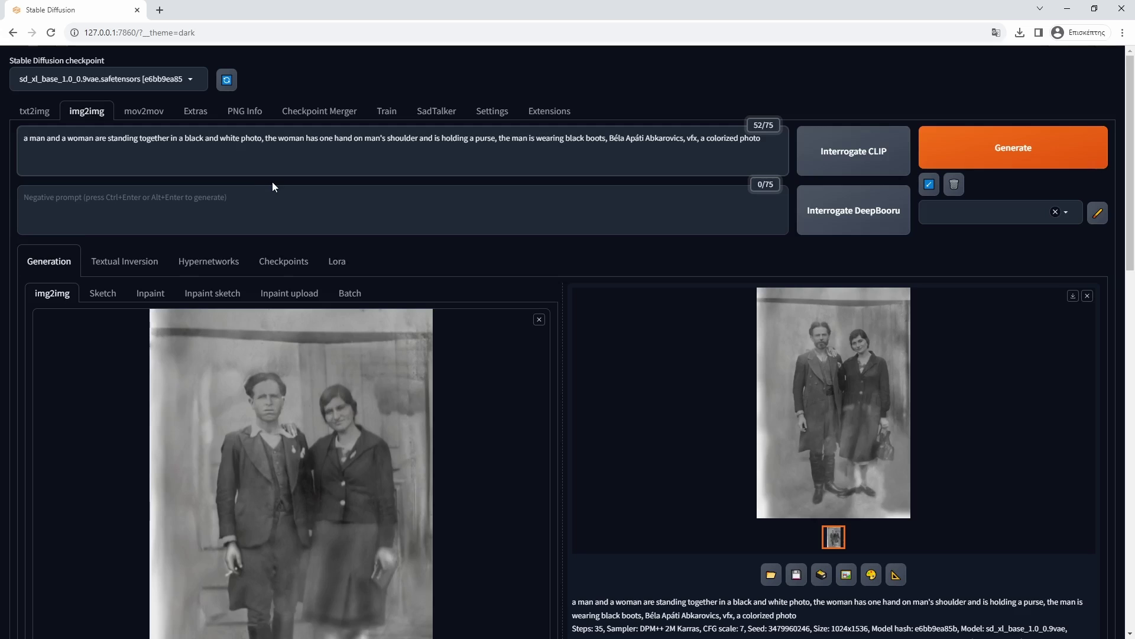
key(Right)
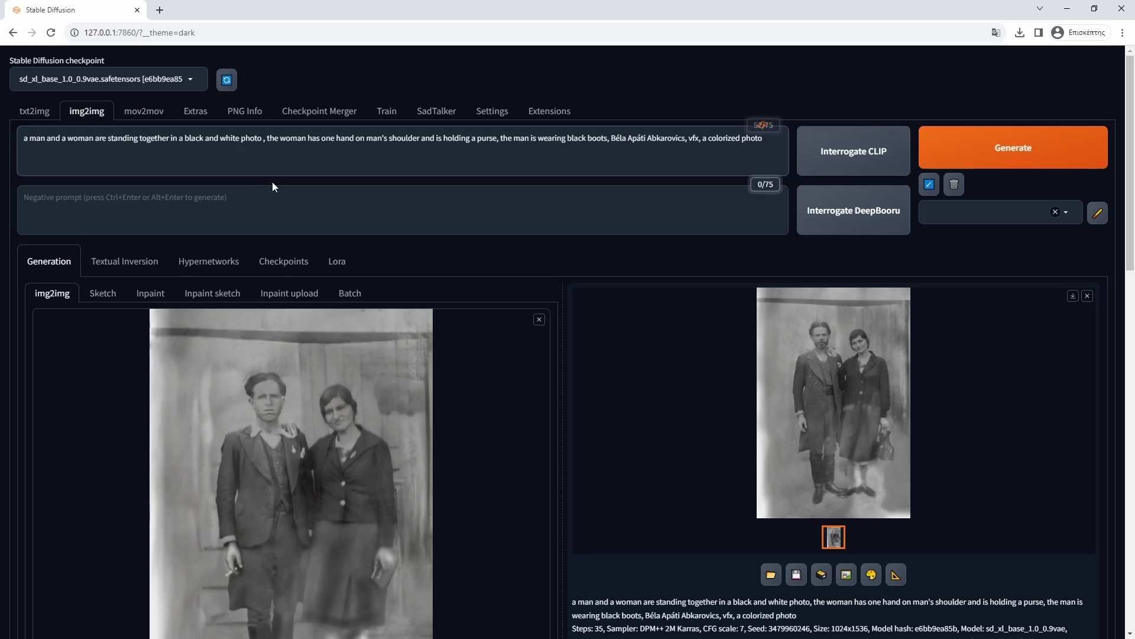
text(in front of)
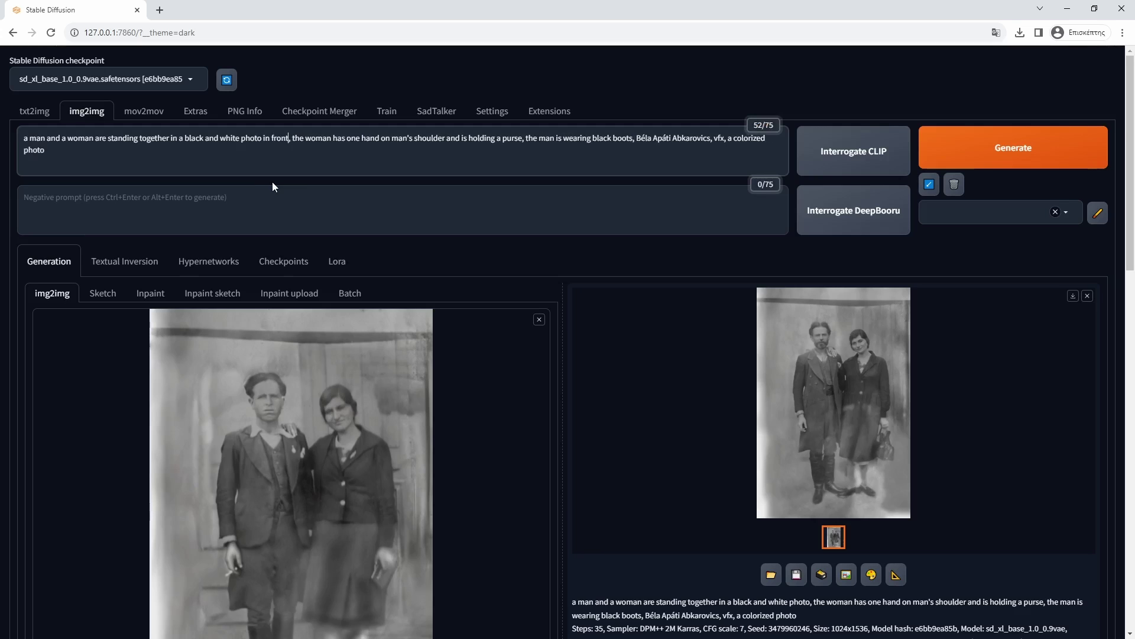
text( a door)
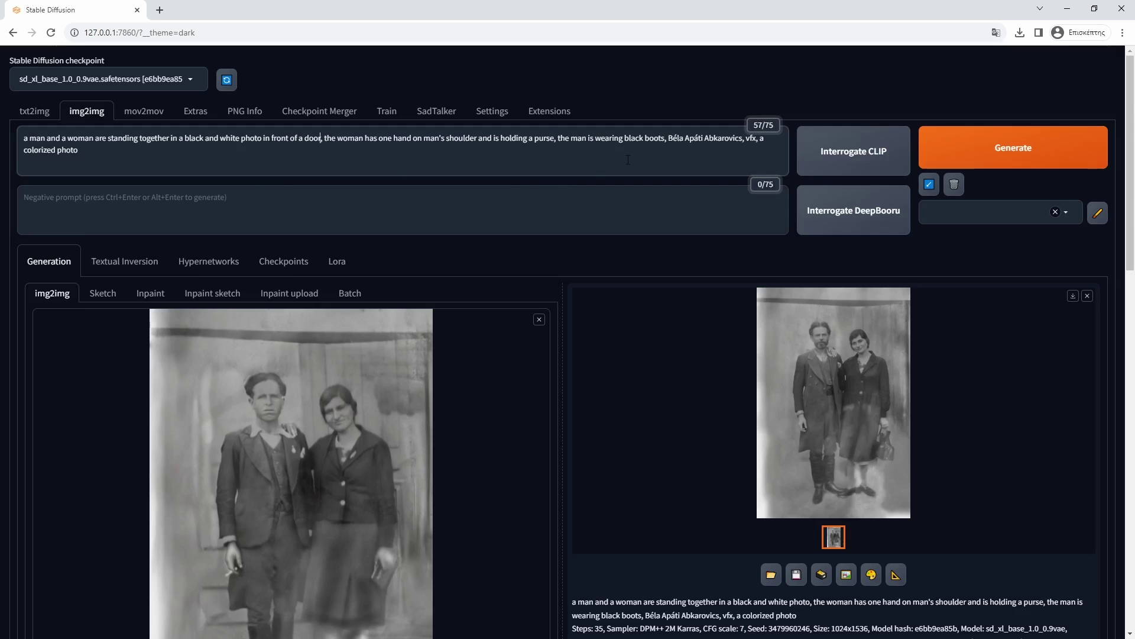
Lower the denoising strength and generate another version of the photo
scroll(96, 330, down, 6)
scroll(118, 384, down, 3)
drag(265, 539, 213, 548)
scroll(519, 540, up, 9)
click(999, 161)
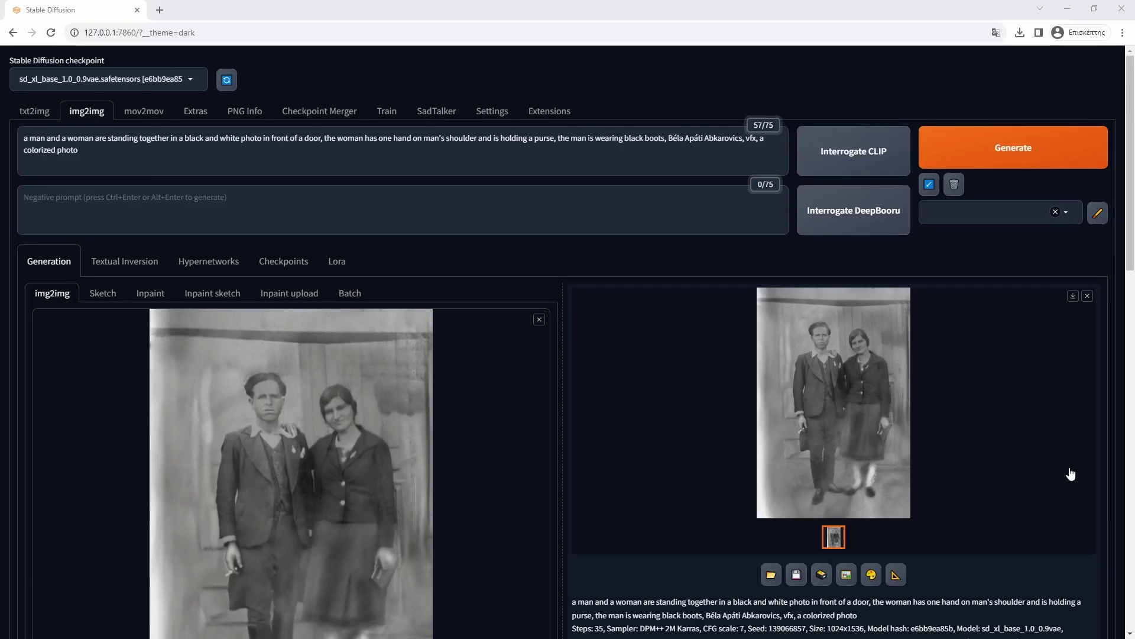
Inspect the generated image enlarged, and save it as image.png, replacing the existing file
click(818, 421)
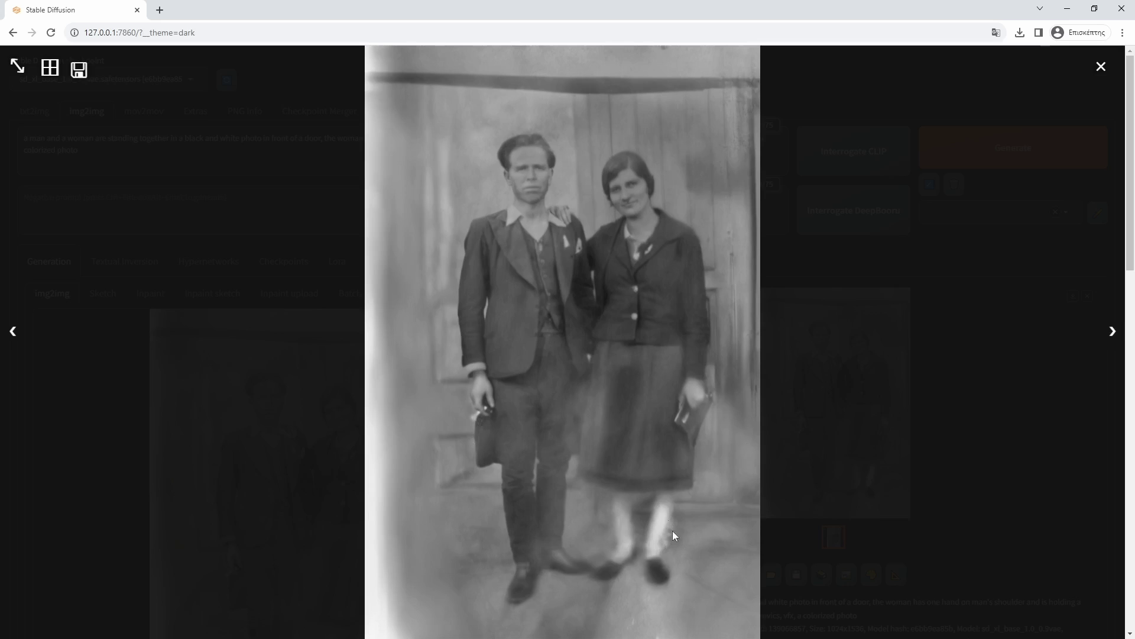
click(915, 509)
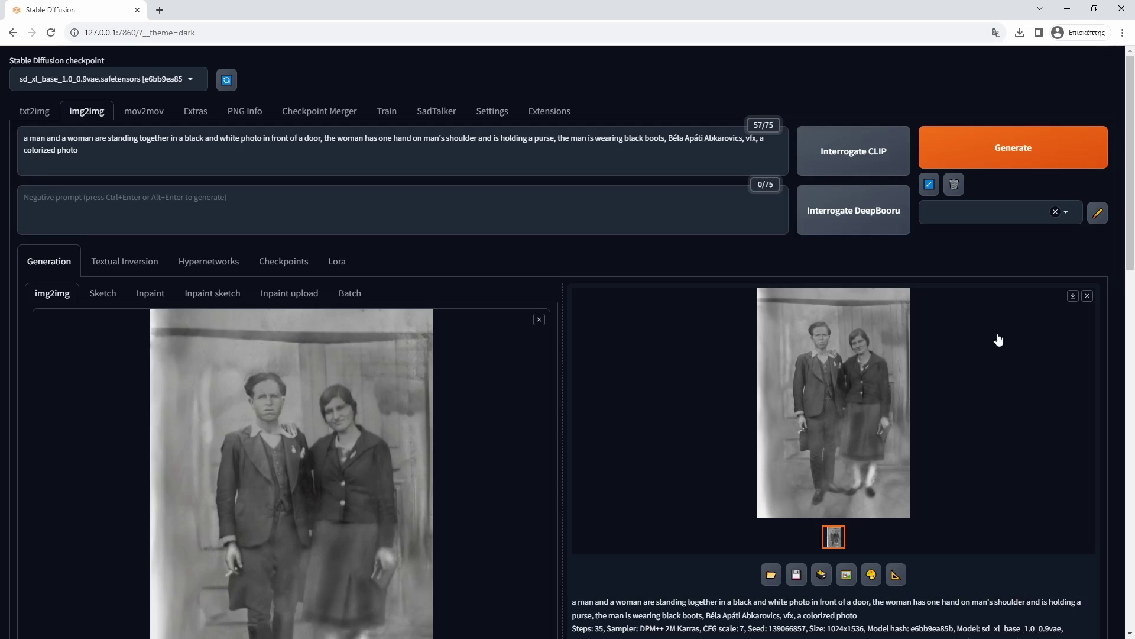
click(1073, 297)
double_click(239, 95)
click(598, 327)
click(654, 450)
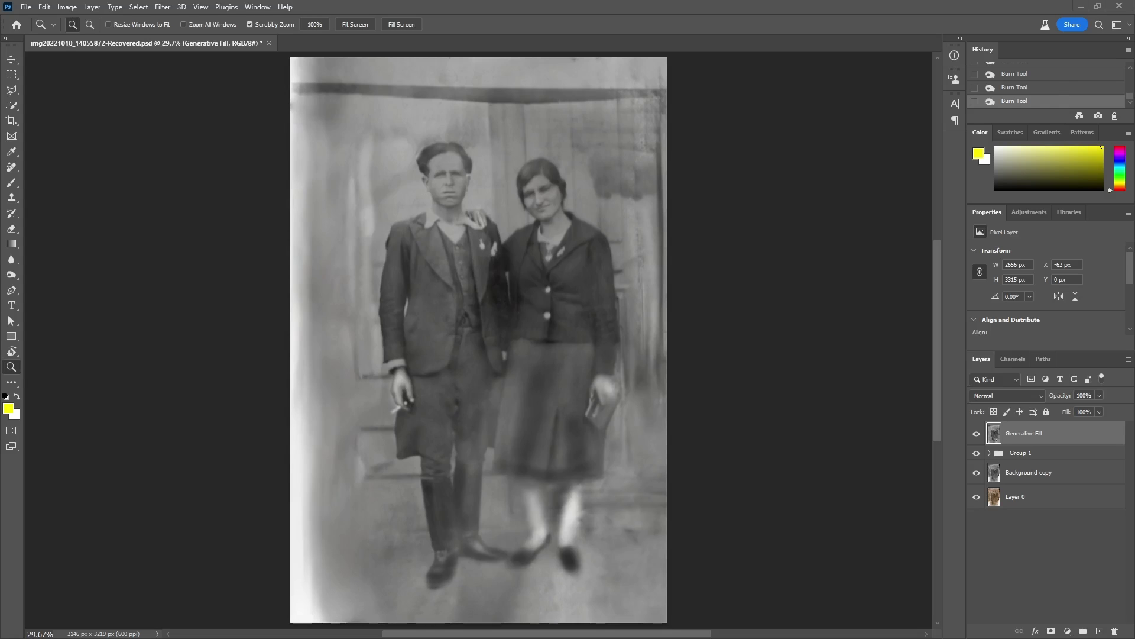
In Photoshop, place image.png as a new layer over the photo and compare it with the layer below
drag(618, 259, 487, 254)
key(Return)
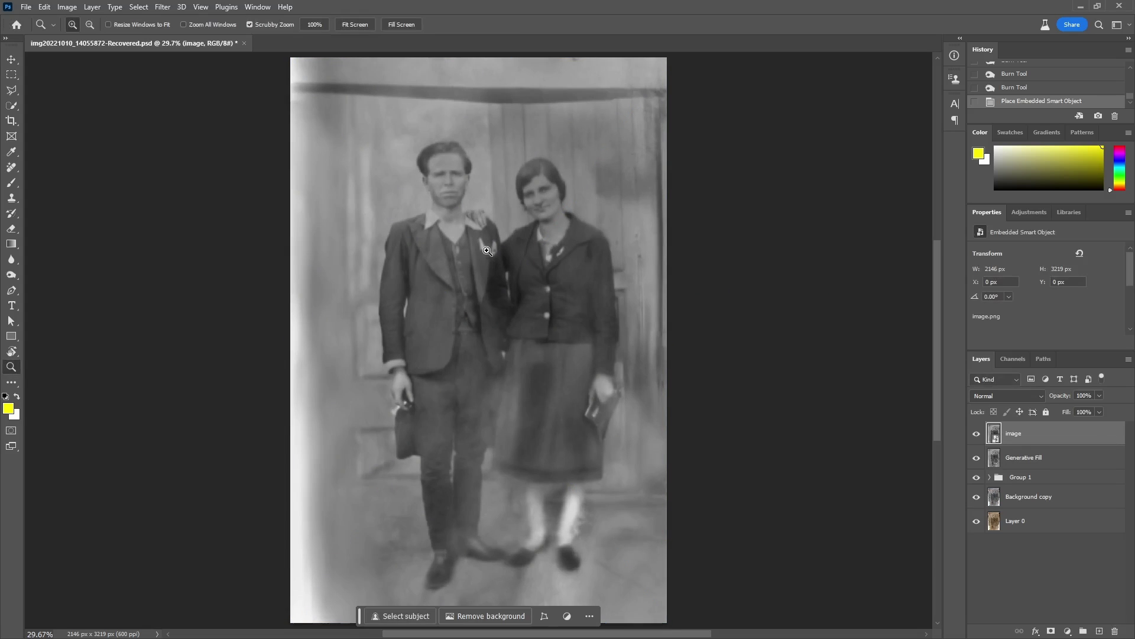
click(977, 435)
click(977, 435)
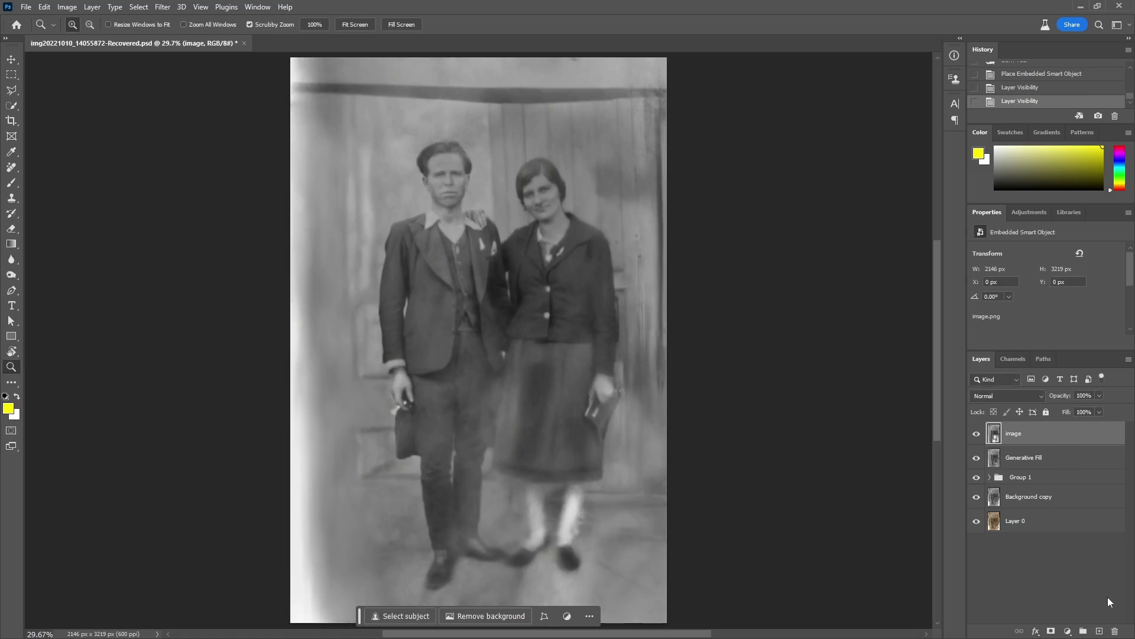
Add an inverted black mask to the image layer and set the Brush tool's flow to 55%
click(1051, 631)
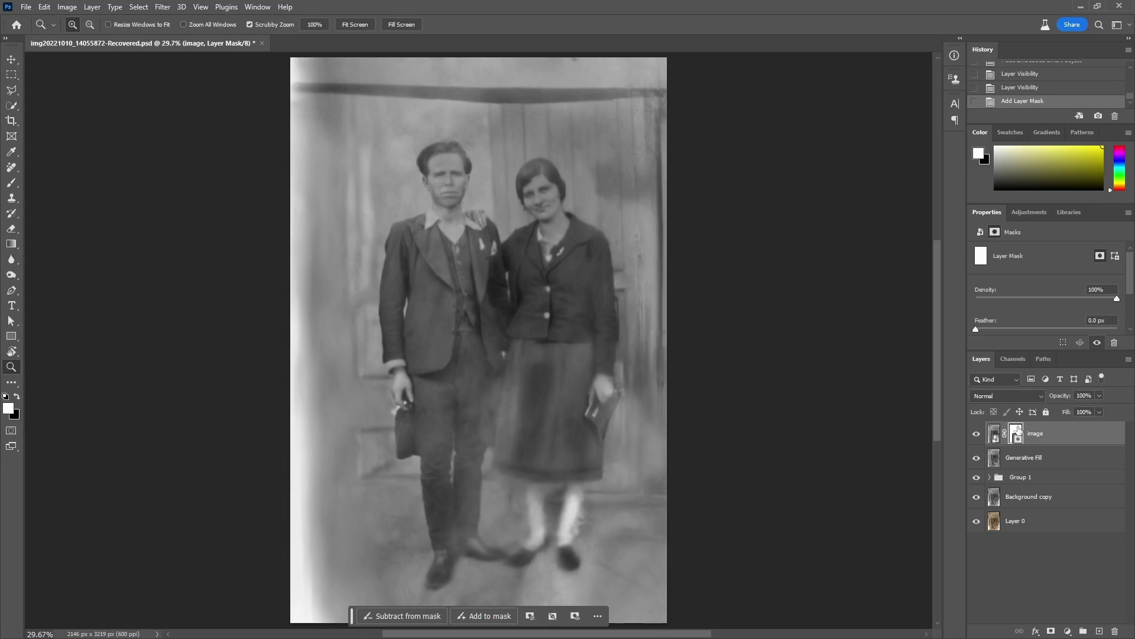
key(ctrl+i)
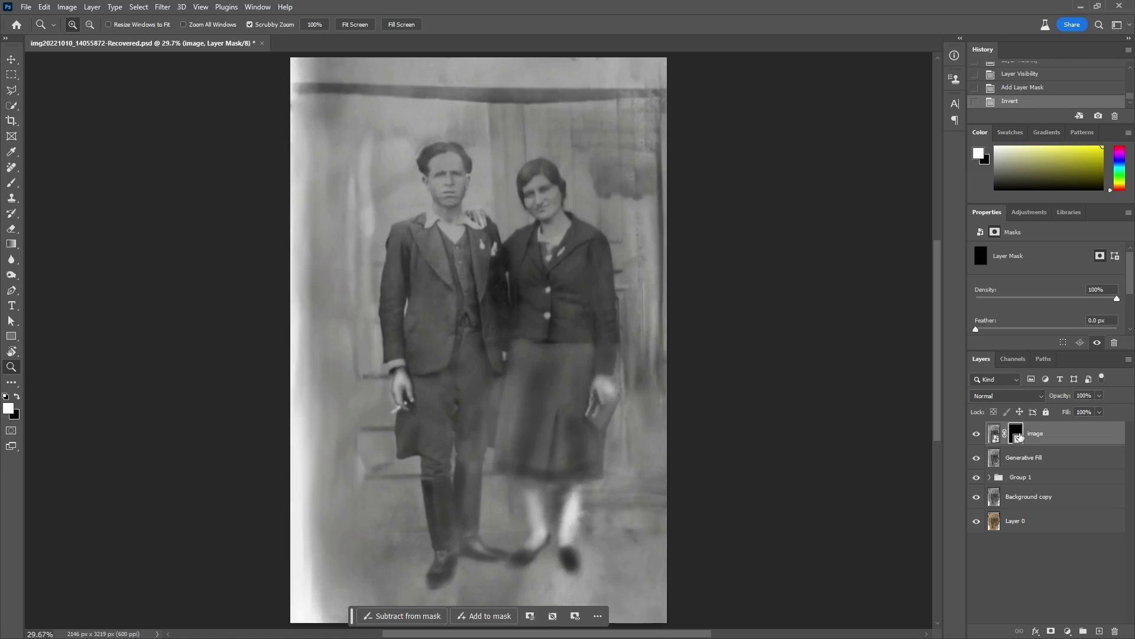
key(b)
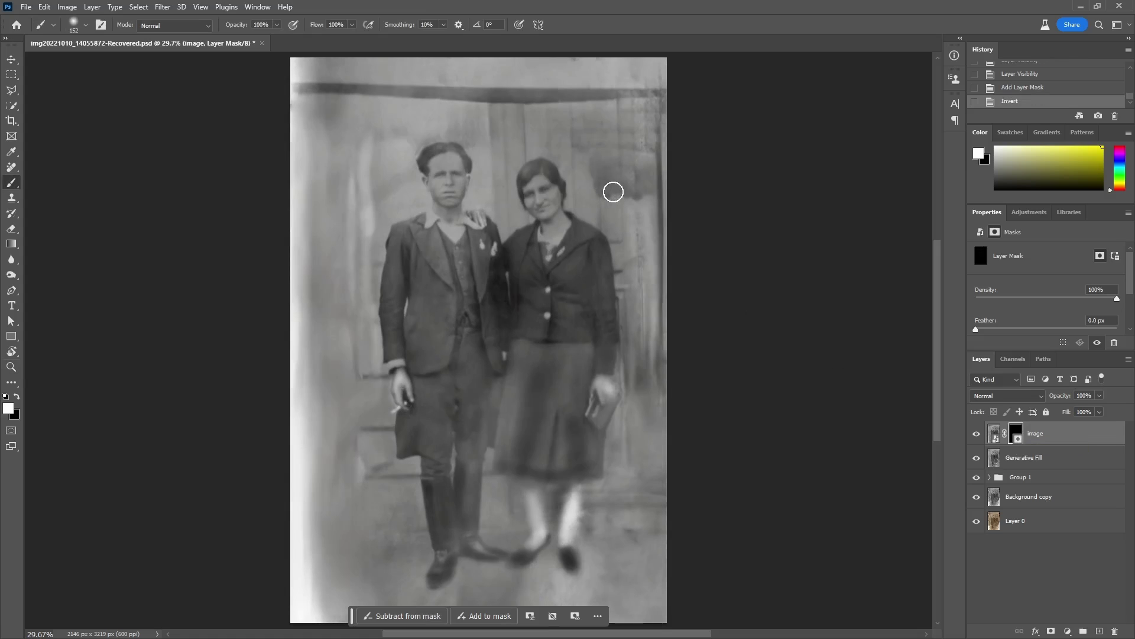
click(352, 25)
drag(303, 39, 328, 39)
Paint white on the mask over the background around the couple's heads to reveal the generated version
drag(597, 160, 615, 187)
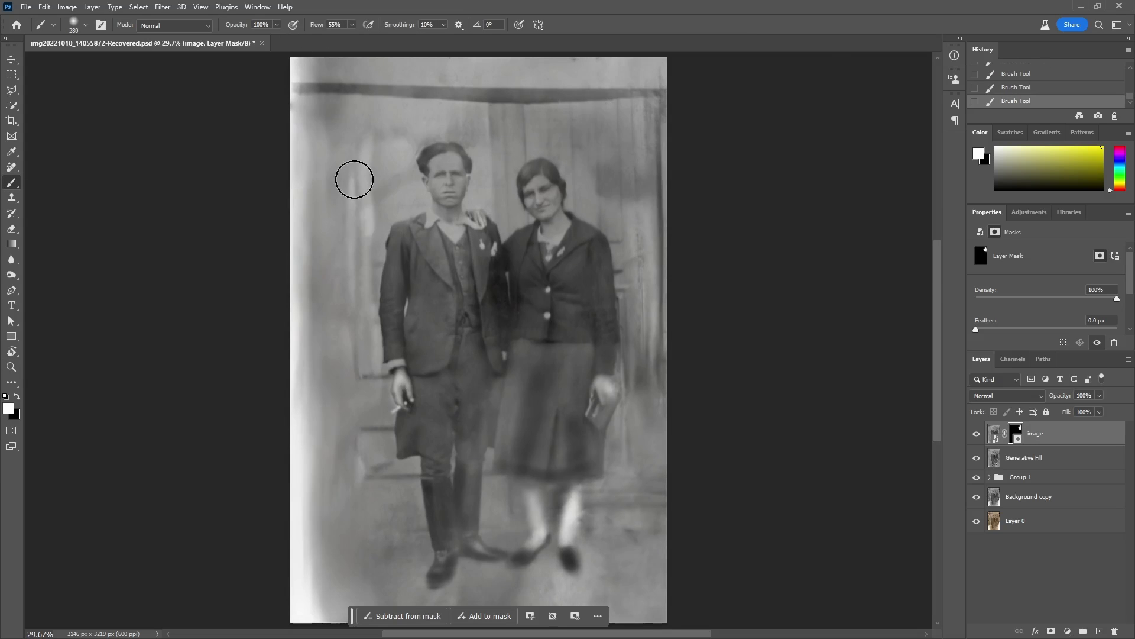
drag(446, 133, 517, 129)
drag(522, 130, 474, 130)
drag(289, 146, 295, 212)
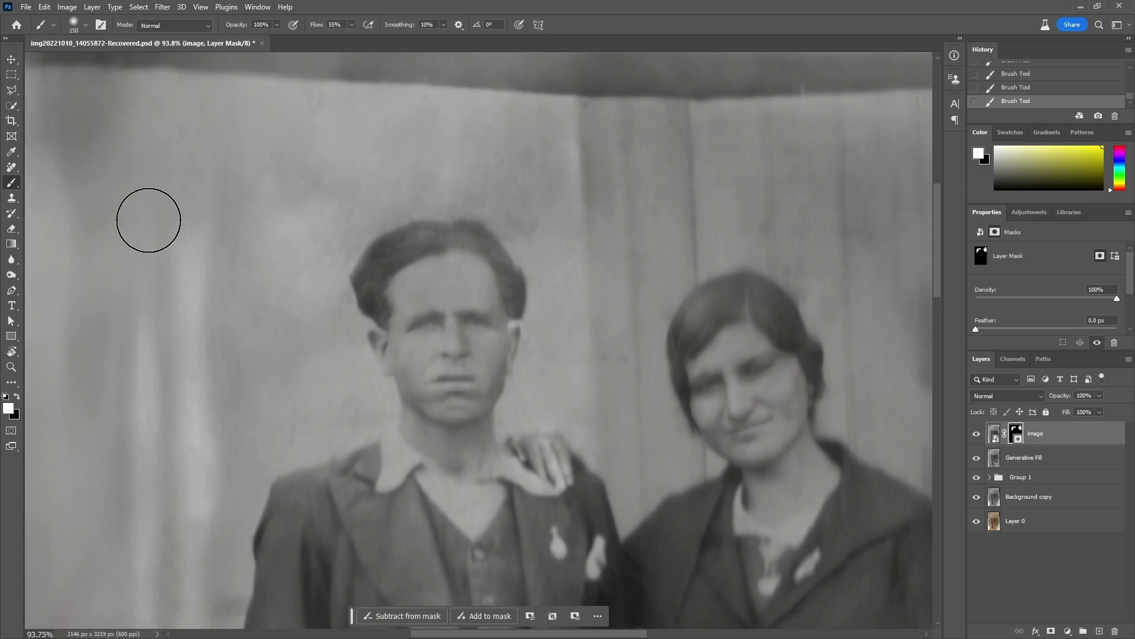
scroll(515, 304, up, 3)
key(ctrl+z)
key(ctrl+shift+z)
Paint white on the mask along the skirt's hem and the surrounding area to reveal the generated version
mouse_move(858, 615)
mouse_down()
mouse_move(680, 522)
mouse_move(667, 375)
mouse_up()
mouse_move(648, 508)
mouse_down()
mouse_move(576, 289)
mouse_move(489, 216)
mouse_up()
shift+click(1016, 433)
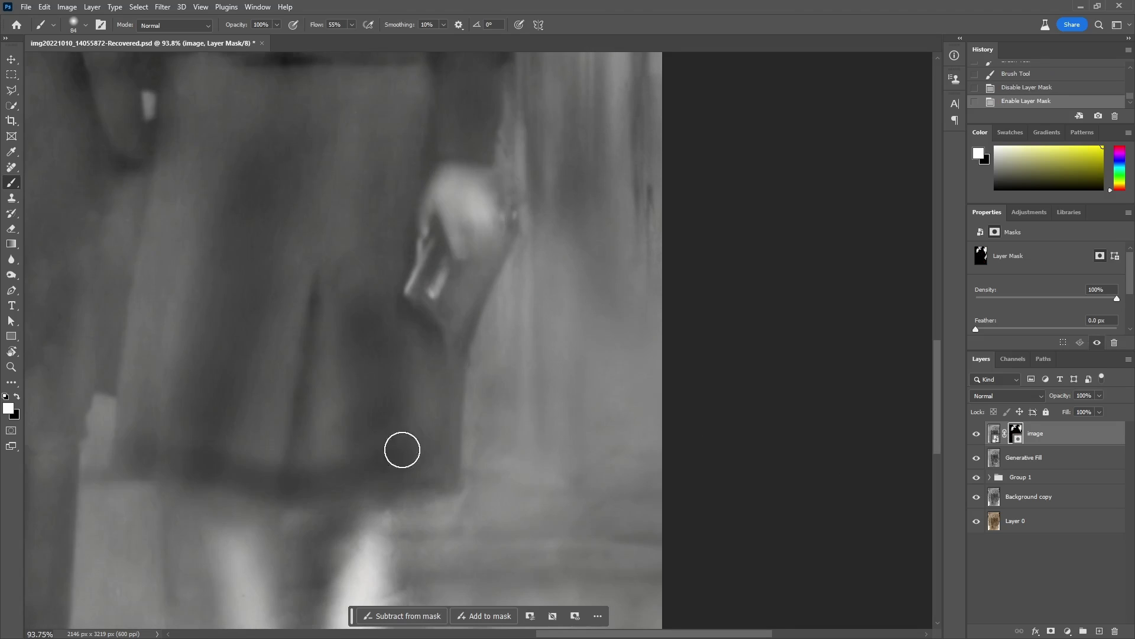
drag(402, 449, 161, 478)
drag(160, 478, 468, 491)
mouse_move(112, 425)
mouse_down()
mouse_move(114, 461)
mouse_move(168, 456)
mouse_move(199, 482)
mouse_up()
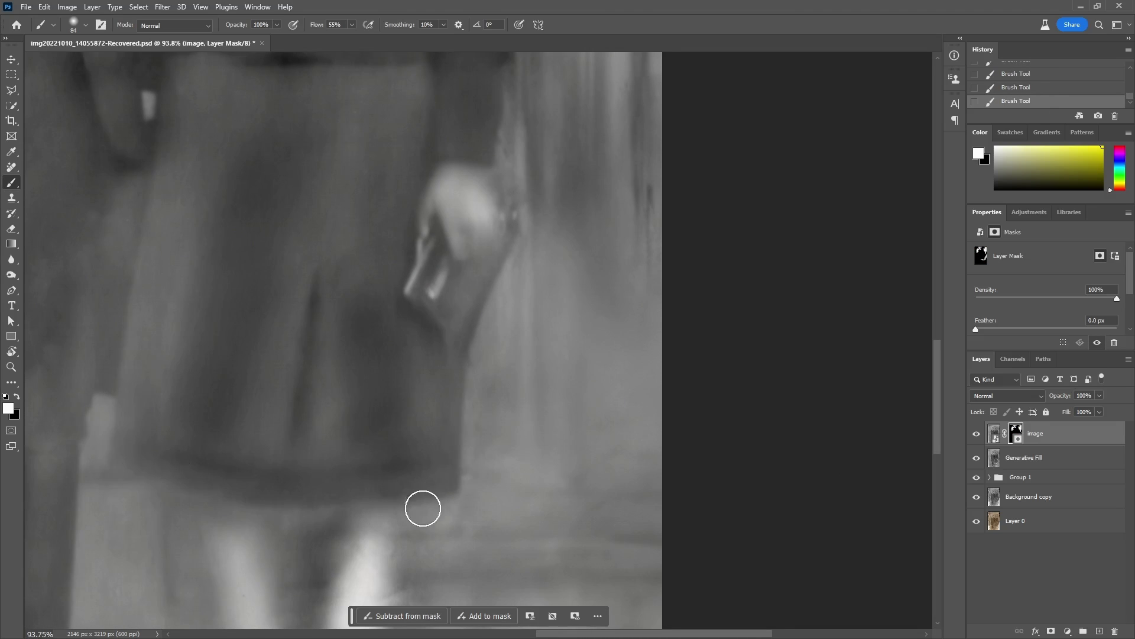
drag(457, 538, 446, 452)
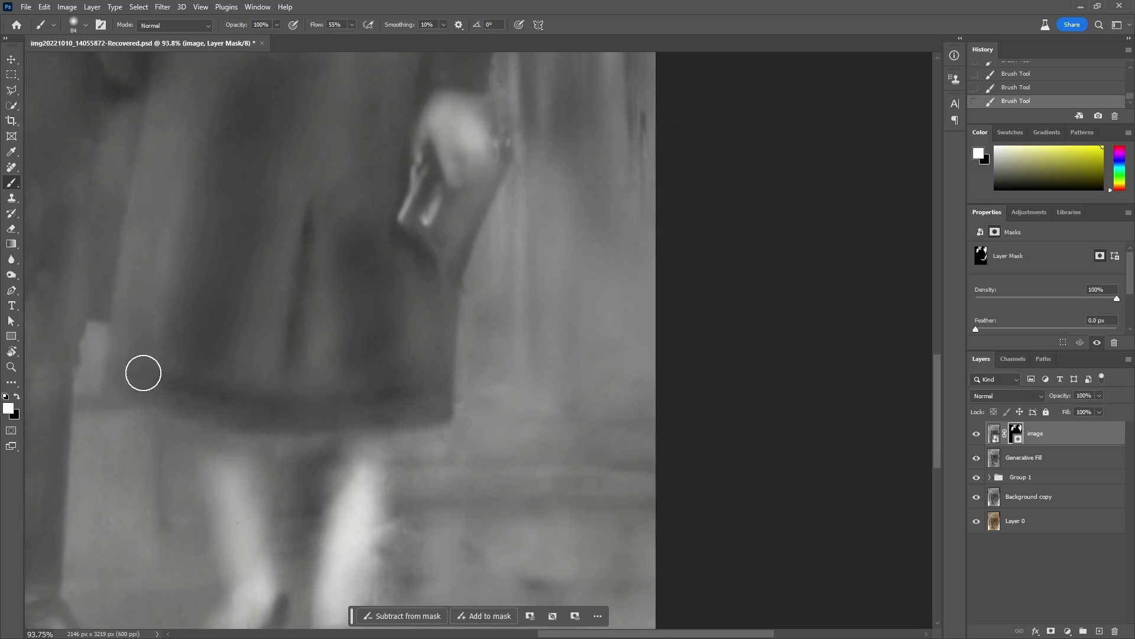
drag(455, 512, 449, 413)
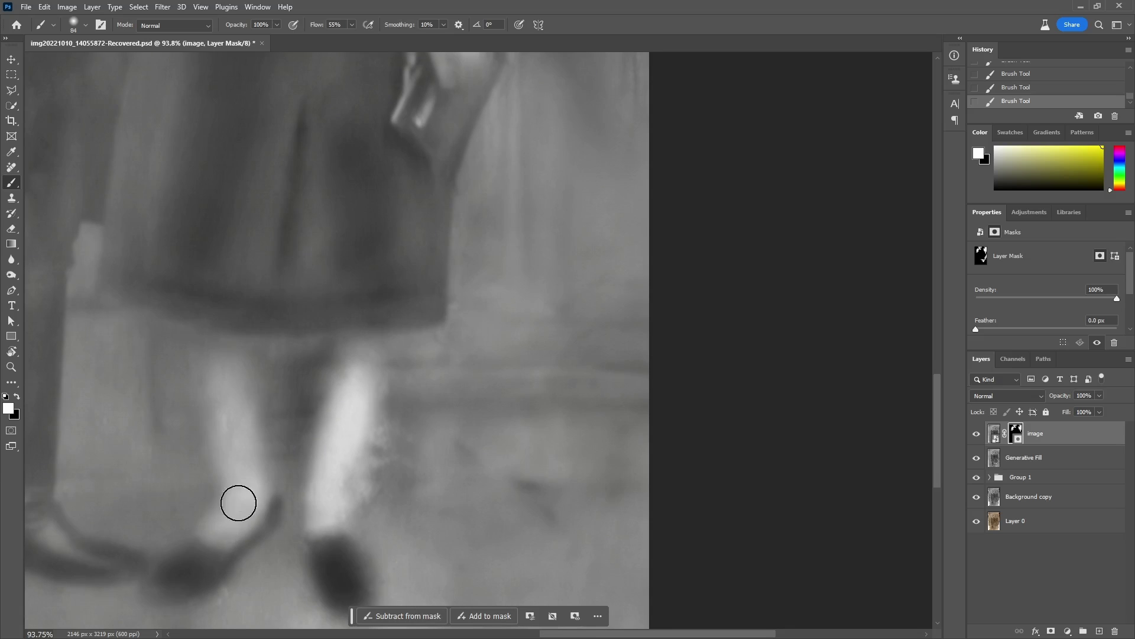
Compare the feet with the layer mask off and on, and reveal the generated version of the man's front shoe
shift+click(1015, 432)
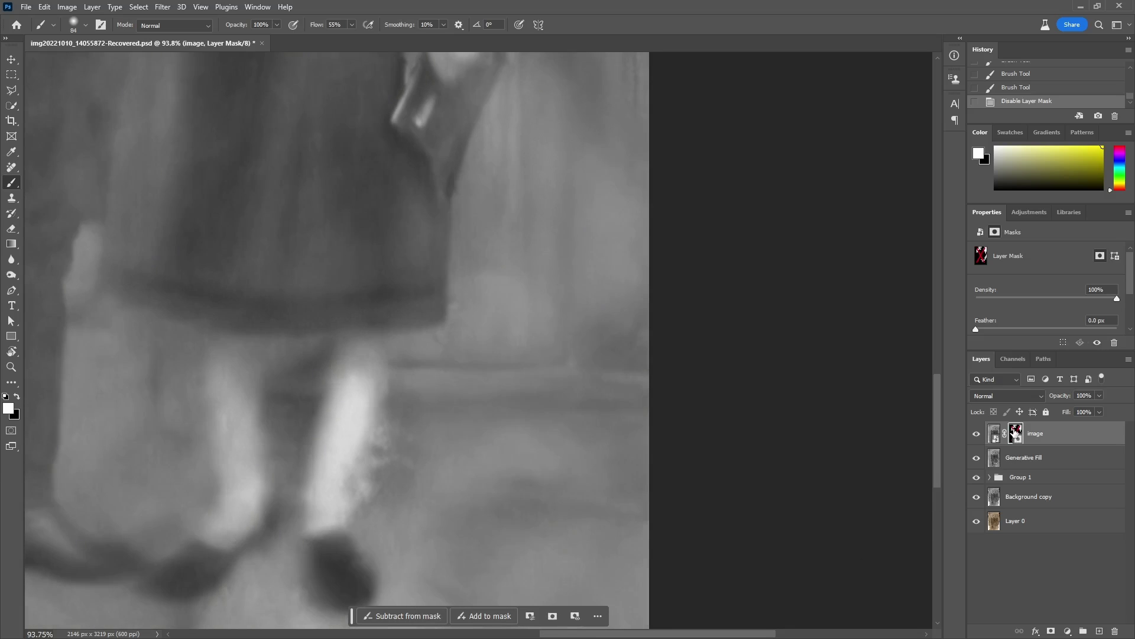
shift+click(1015, 432)
shift+click(1015, 432)
drag(189, 532, 487, 438)
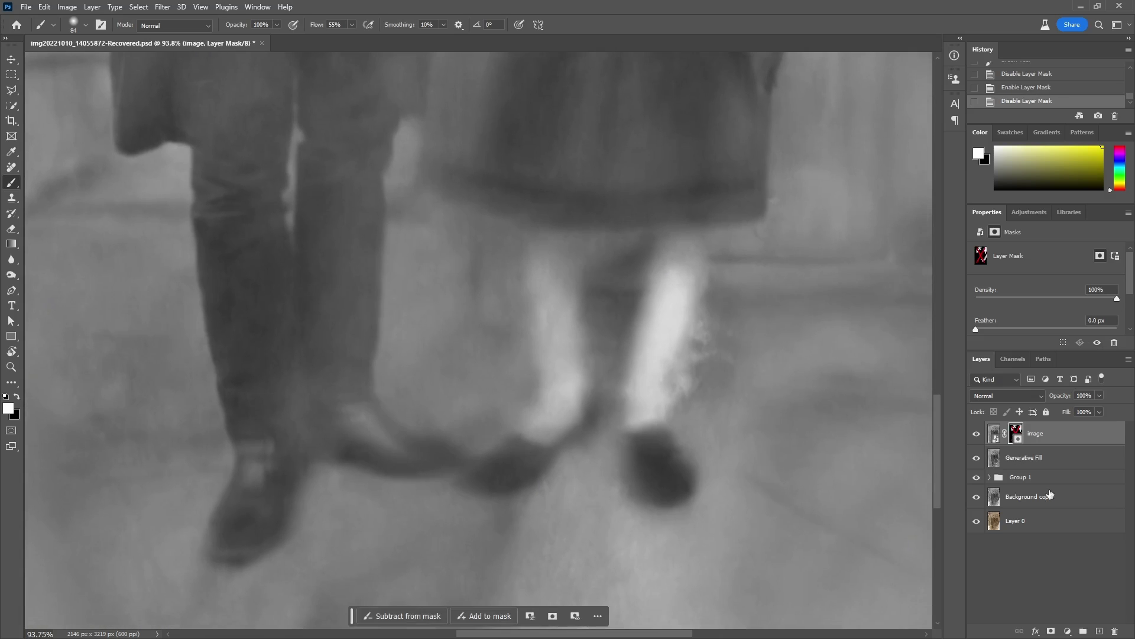
shift+click(1016, 434)
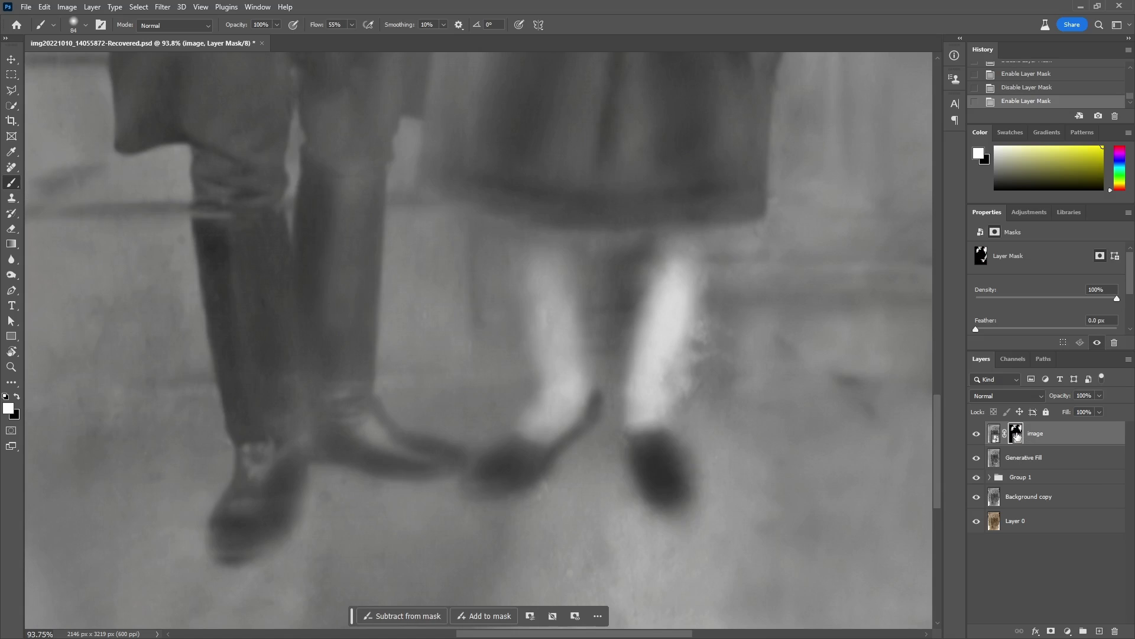
mouse_move(256, 515)
mouse_down()
mouse_move(271, 439)
mouse_move(226, 540)
mouse_move(260, 532)
mouse_up()
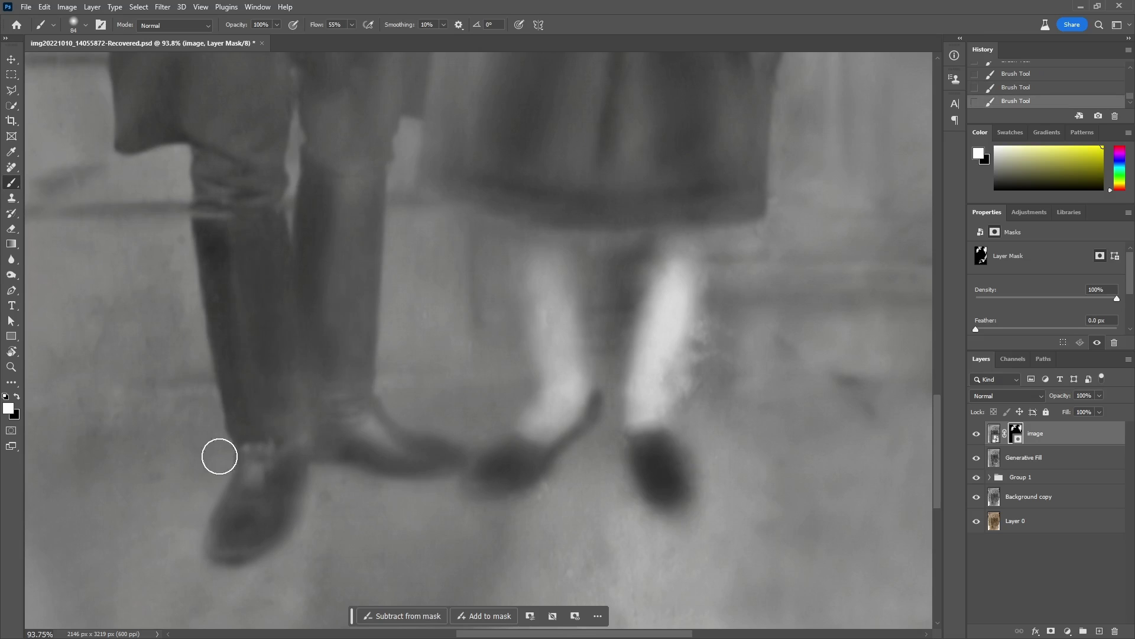
Resize the soft brush and paint on the mask where the man's jacket meets the woman's shoulder
drag(130, 403, 298, 451)
drag(203, 215, 199, 381)
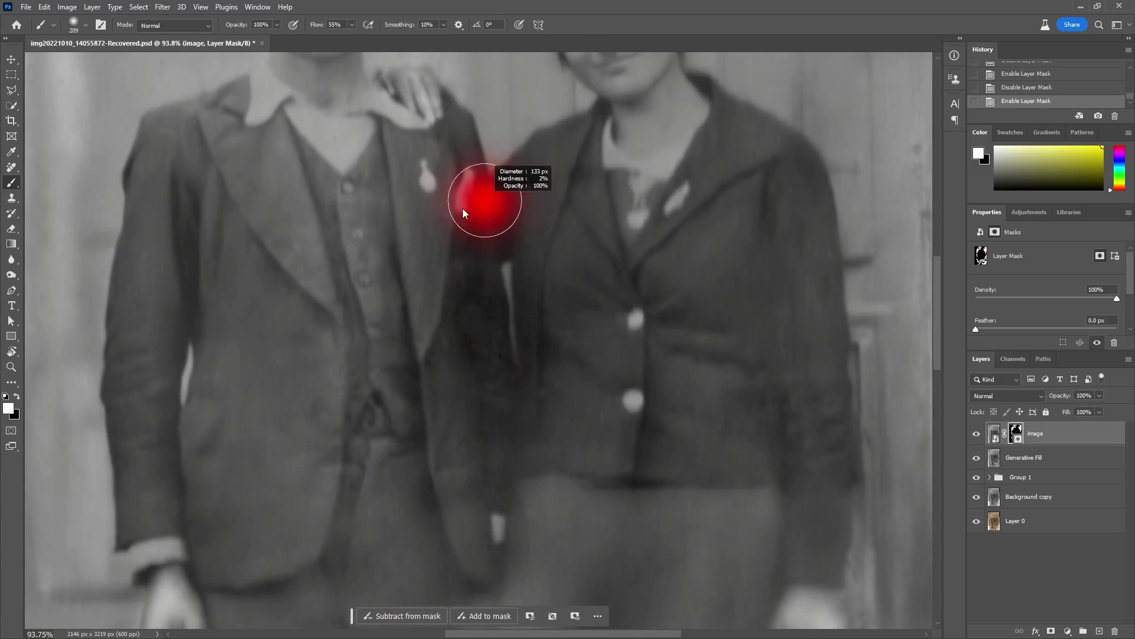
drag(482, 198, 481, 198)
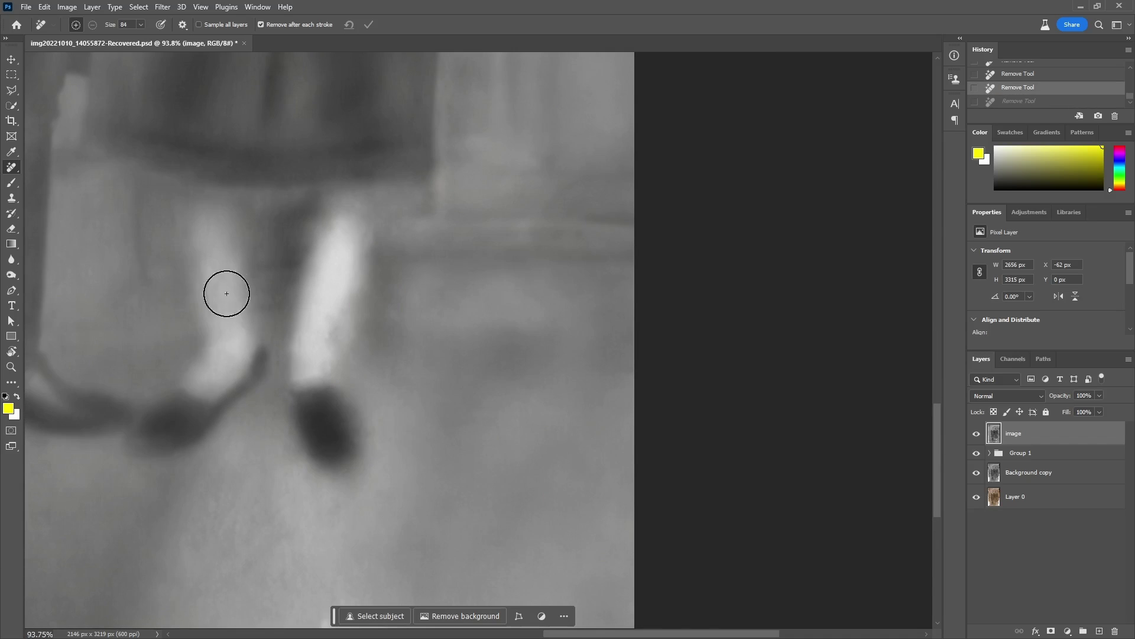
On the merged image layer, brighten the woman's legs with the Dodge tool and burn the shadow along the lower leg's edge
key(o)
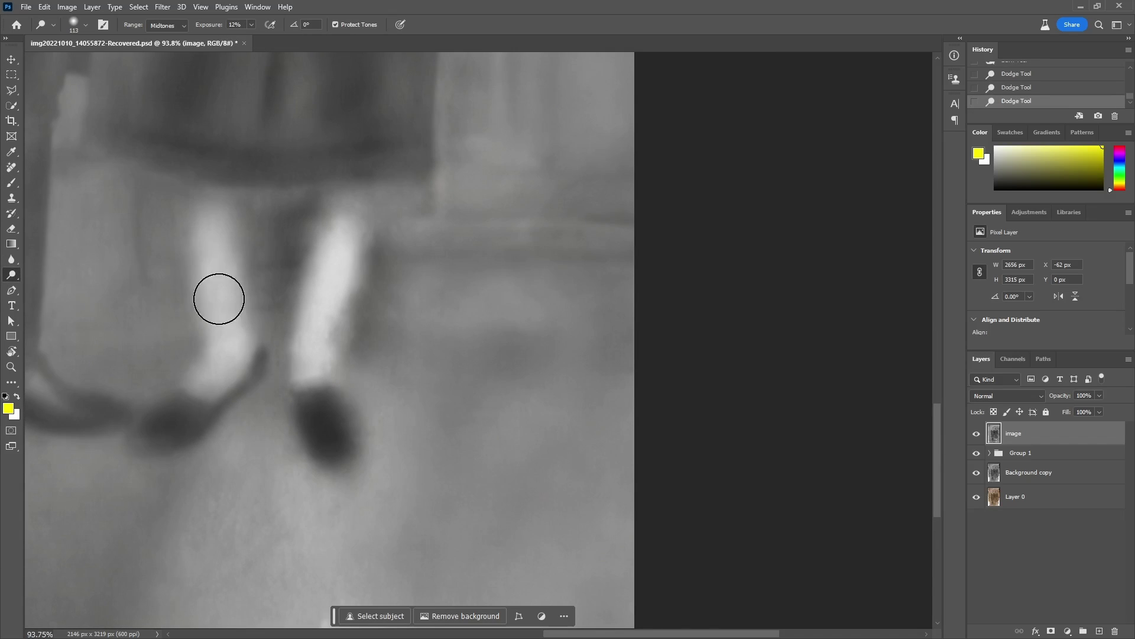
right_click(11, 275)
click(62, 286)
drag(362, 252, 353, 346)
Export the retouched photo as another reference image
click(25, 7)
click(220, 226)
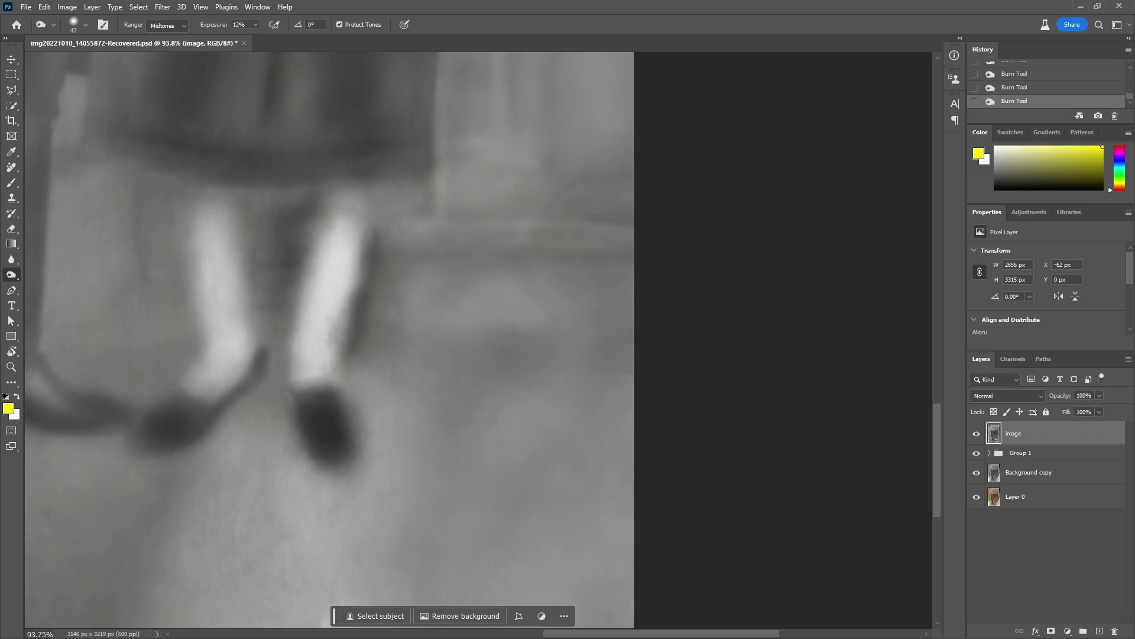
Place the image (1) file as a new layer over the photo, and give it a black layer mask
key(z)
key(ctrl+0)
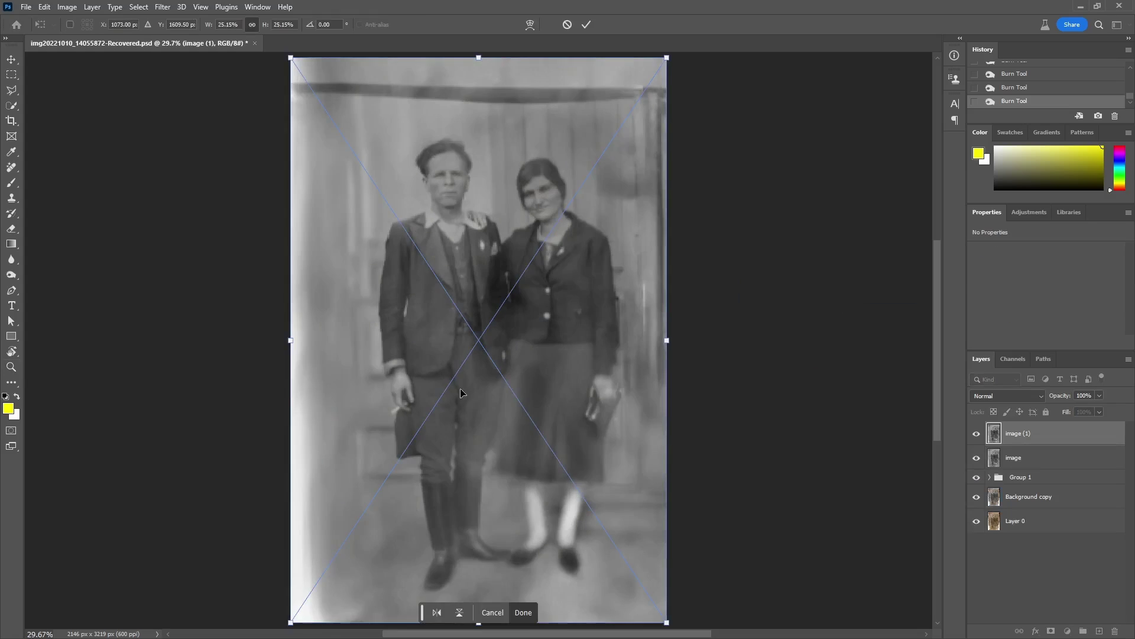
key(Return)
click(977, 433)
click(976, 433)
alt+click(1053, 631)
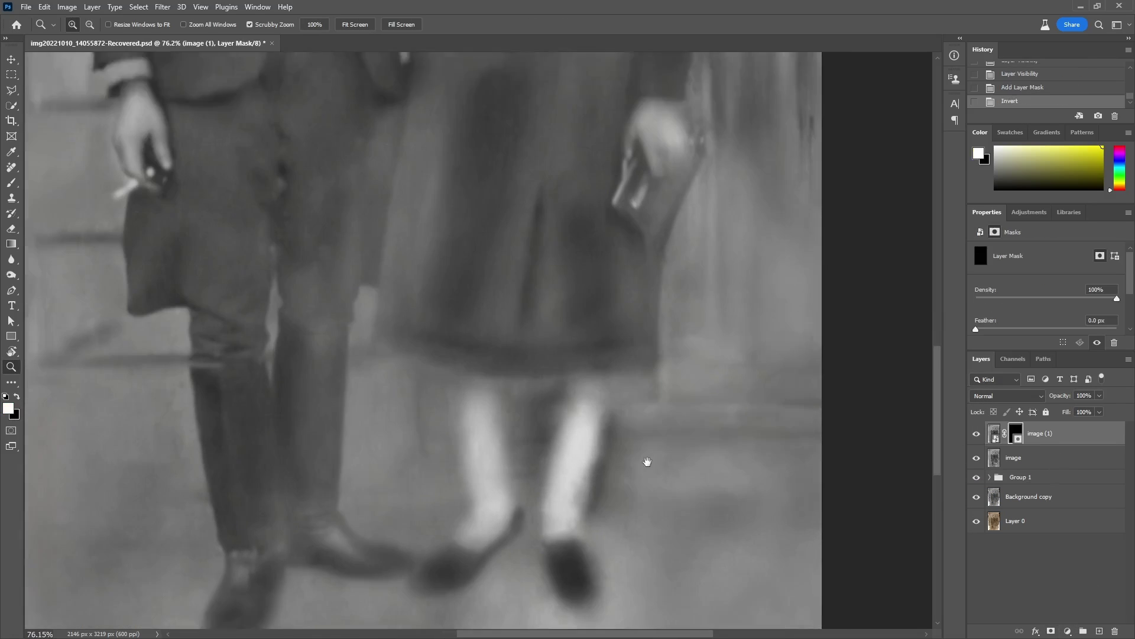
Switch to Stable Diffusion and open the newly generated img2img result in the large view
drag(646, 459, 591, 357)
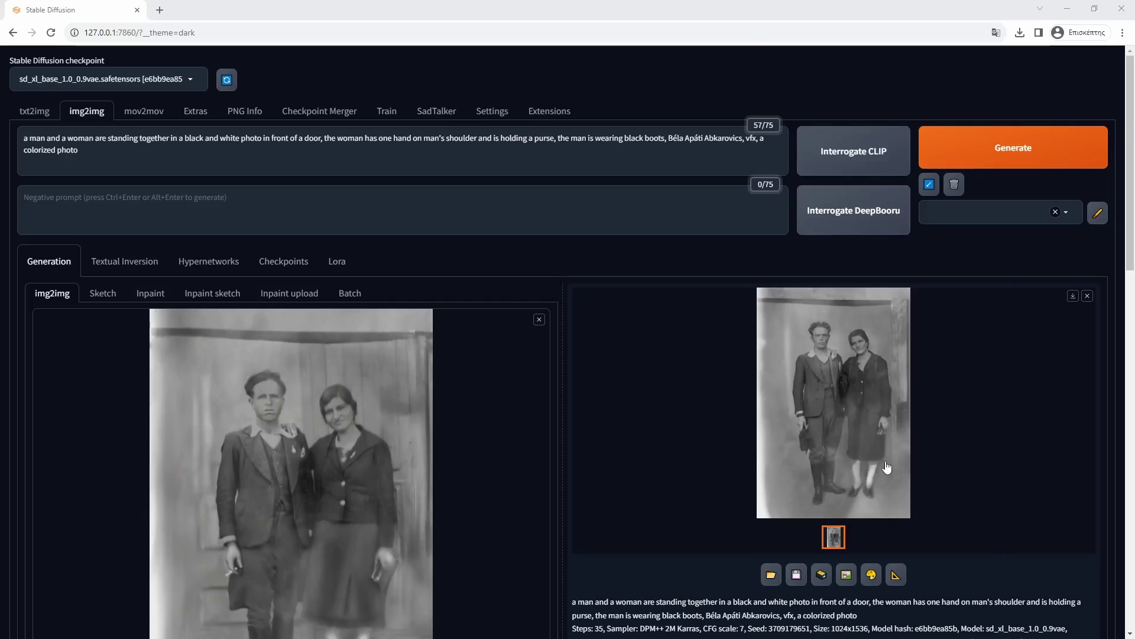
click(822, 402)
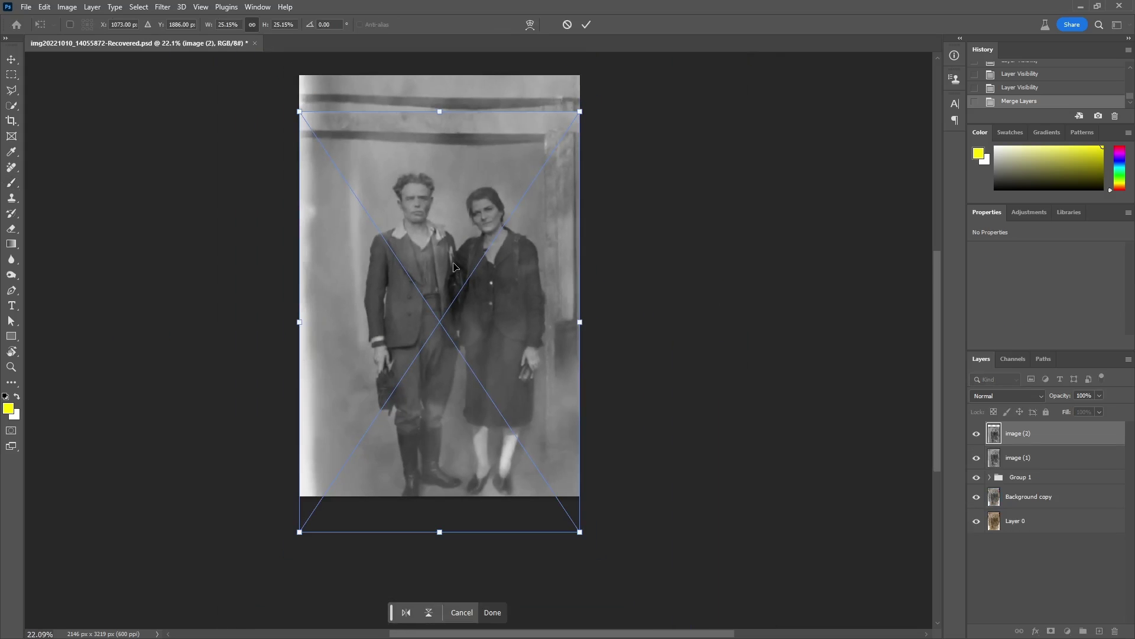
Align the placed image (2) with the canvas's top edge and give it a black layer mask
drag(452, 267, 451, 232)
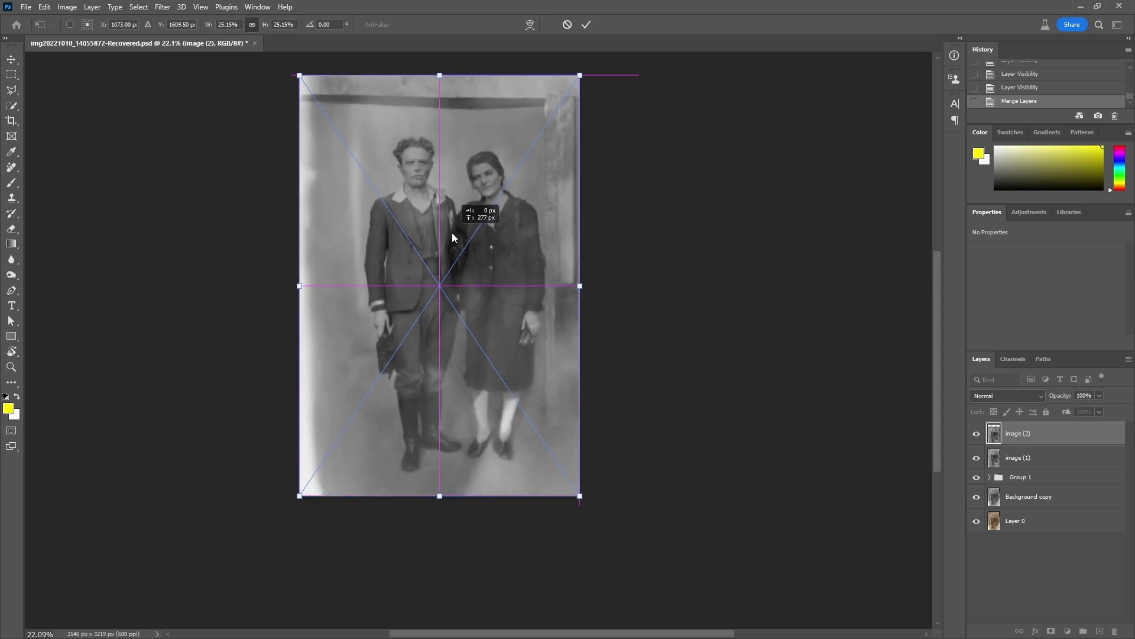
key(Return)
click(1050, 631)
key(ctrl+i)
Set the brush flow to 43% and paint white on the image (2) mask over the woman's lower legs and shoes
key(z)
mouse_move(493, 404)
mouse_down()
mouse_move(532, 406)
mouse_move(578, 456)
mouse_up()
key(b)
drag(353, 25, 370, 42)
drag(545, 415, 535, 381)
drag(466, 462, 446, 352)
mouse_move(453, 458)
mouse_down()
mouse_move(464, 482)
mouse_move(543, 373)
mouse_up()
drag(474, 371, 556, 390)
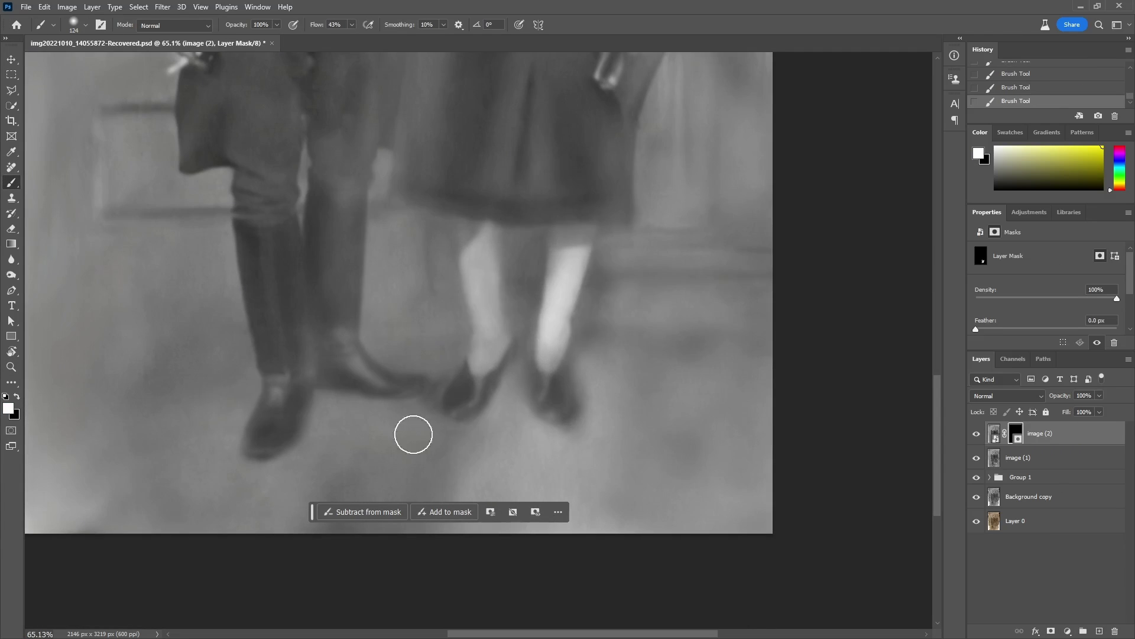
Paint the image (2) mask white over the man's boots, comparing the result with the mask disabled and enabled
shift+click(1015, 433)
shift+click(1014, 432)
click(364, 374)
drag(355, 395, 397, 400)
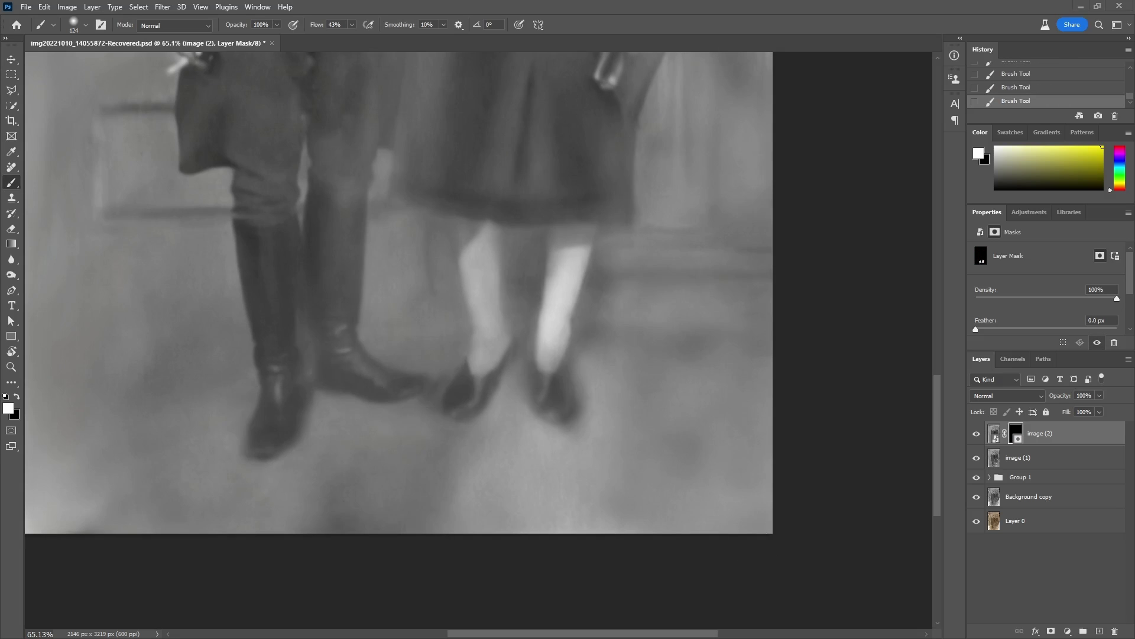
shift+click(1015, 433)
key(ctrl+z)
shift+click(1015, 433)
shift+click(1015, 433)
shift+click(1014, 433)
shift+click(1015, 433)
Set the brush flow to 17% and paint on the image (2) mask along the woman's sleeve and hand
drag(690, 294, 702, 529)
key(shift+1)
key(shift+7)
drag(641, 236, 653, 260)
drag(598, 63, 634, 301)
mouse_move(627, 304)
mouse_down()
mouse_move(636, 304)
mouse_move(609, 304)
mouse_up()
shift+click(1014, 433)
key(ctrl+z)
click(630, 396)
scroll(650, 405, up, 6)
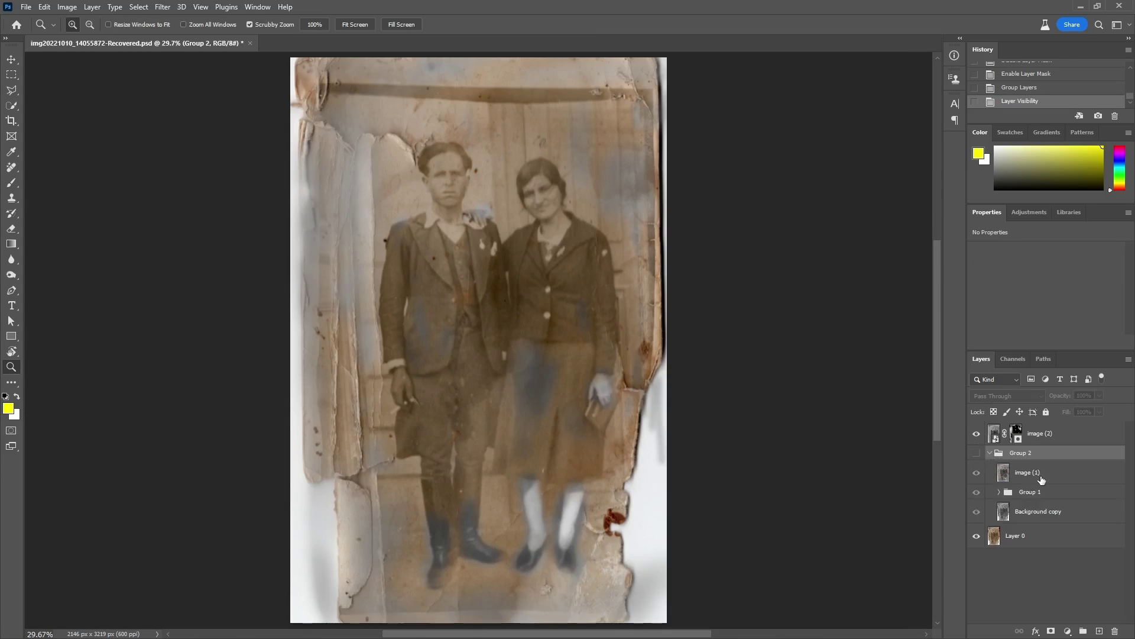
Take the image (1) layer out of Group 2 and merge it with image (2)
drag(1042, 479, 1049, 453)
shift+click(1080, 443)
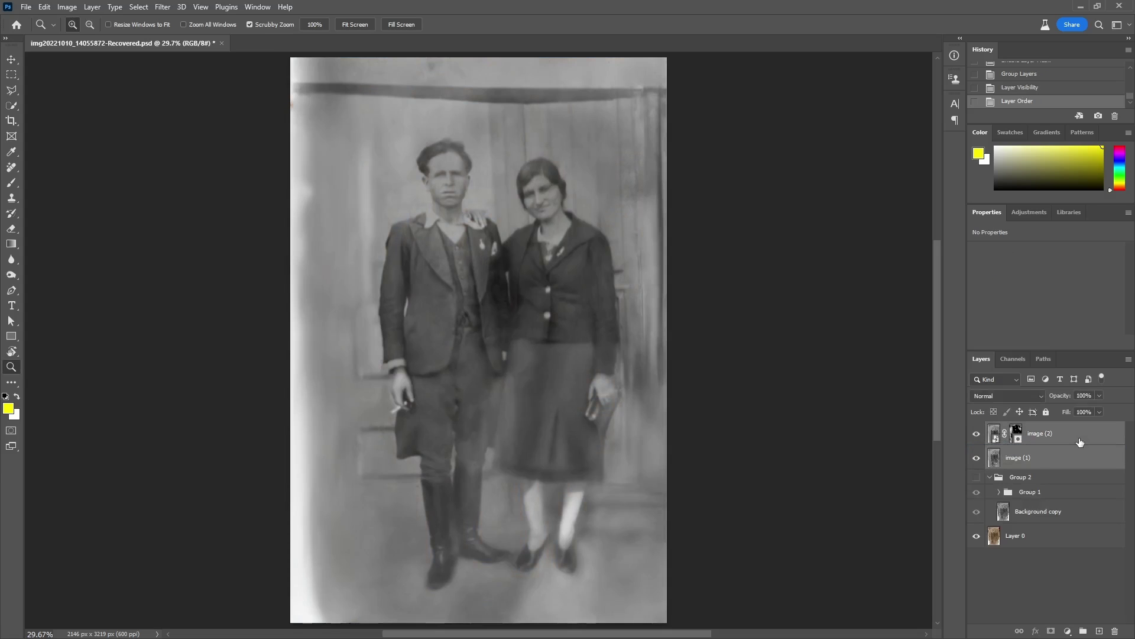
key(ctrl+e)
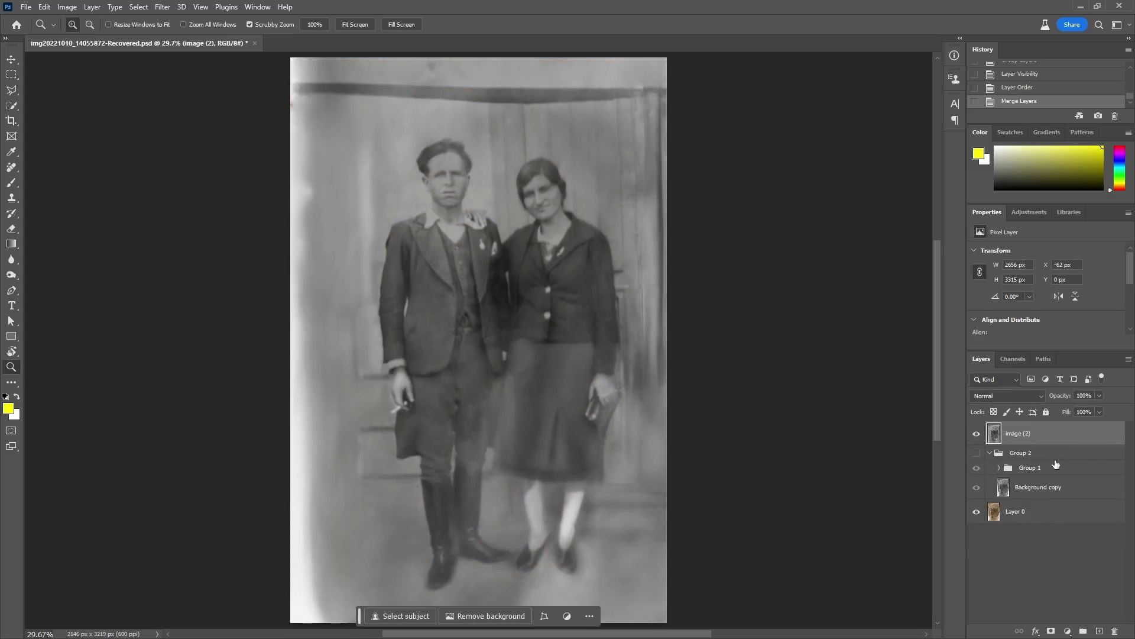
Compare the merged restoration with the original damaged photo, both as a whole and close up on the faces
click(978, 434)
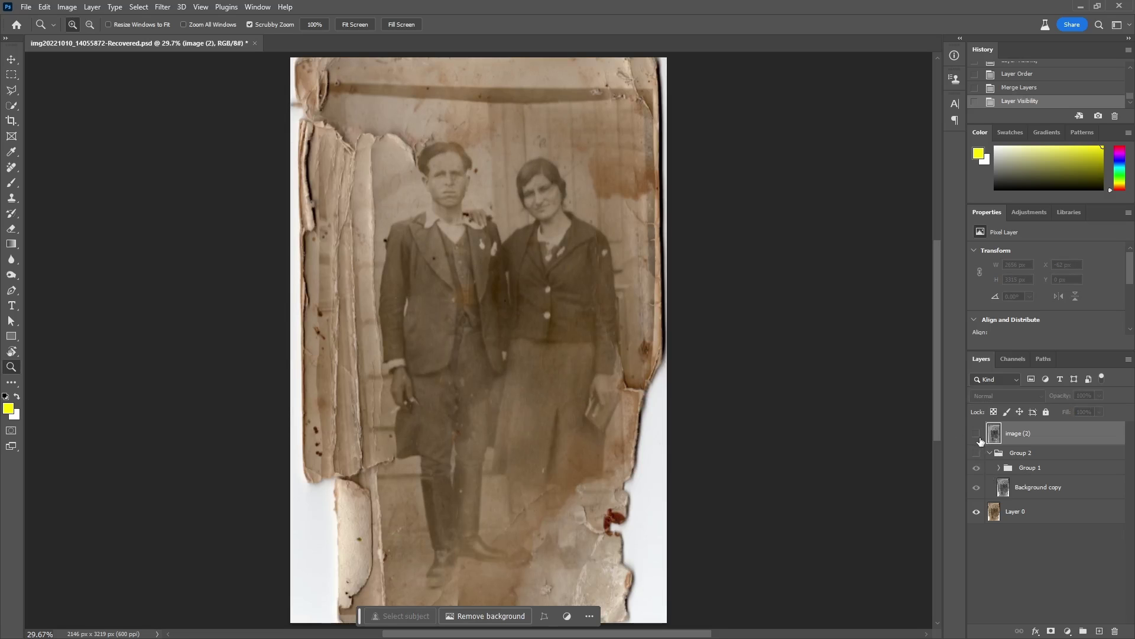
click(977, 434)
click(977, 435)
click(977, 434)
drag(473, 422, 433, 421)
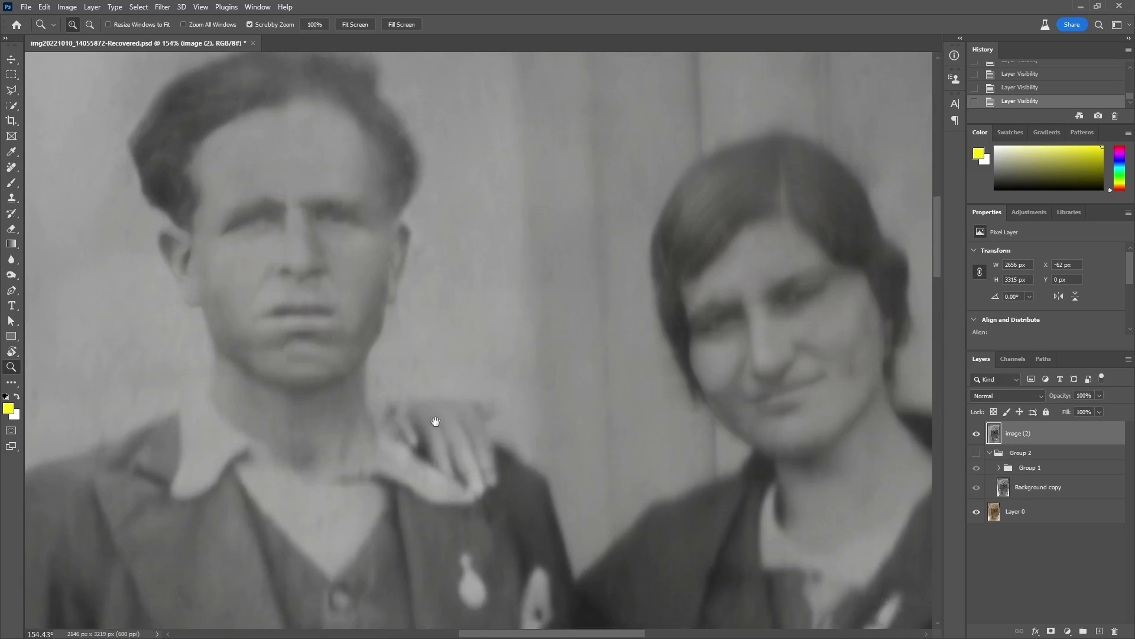
click(977, 435)
click(977, 435)
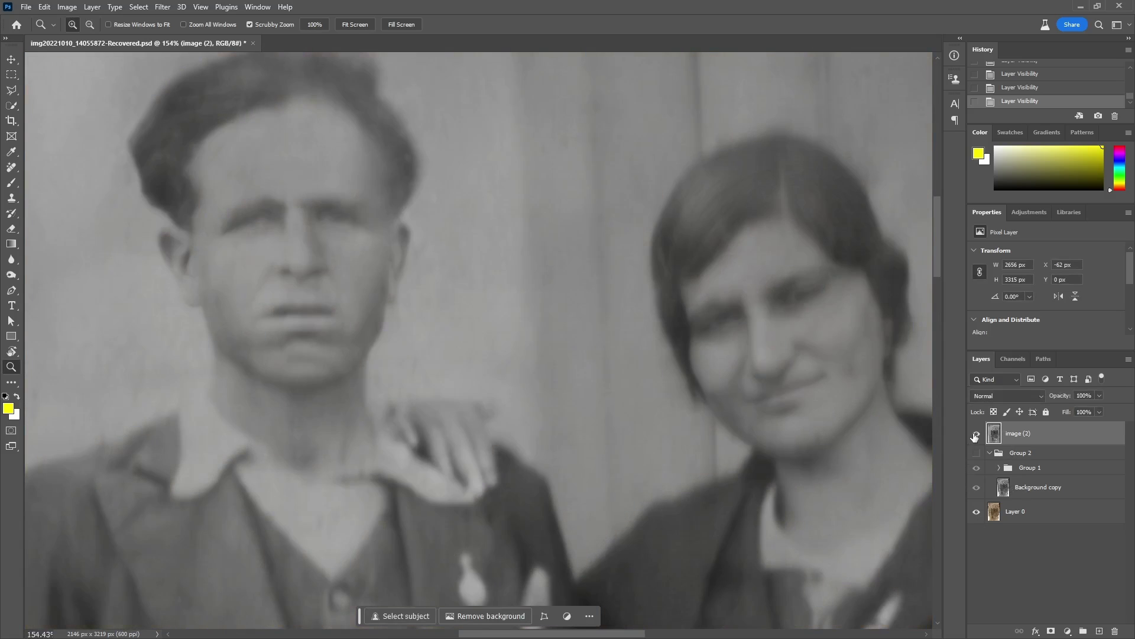
click(977, 435)
click(977, 435)
drag(717, 432, 618, 432)
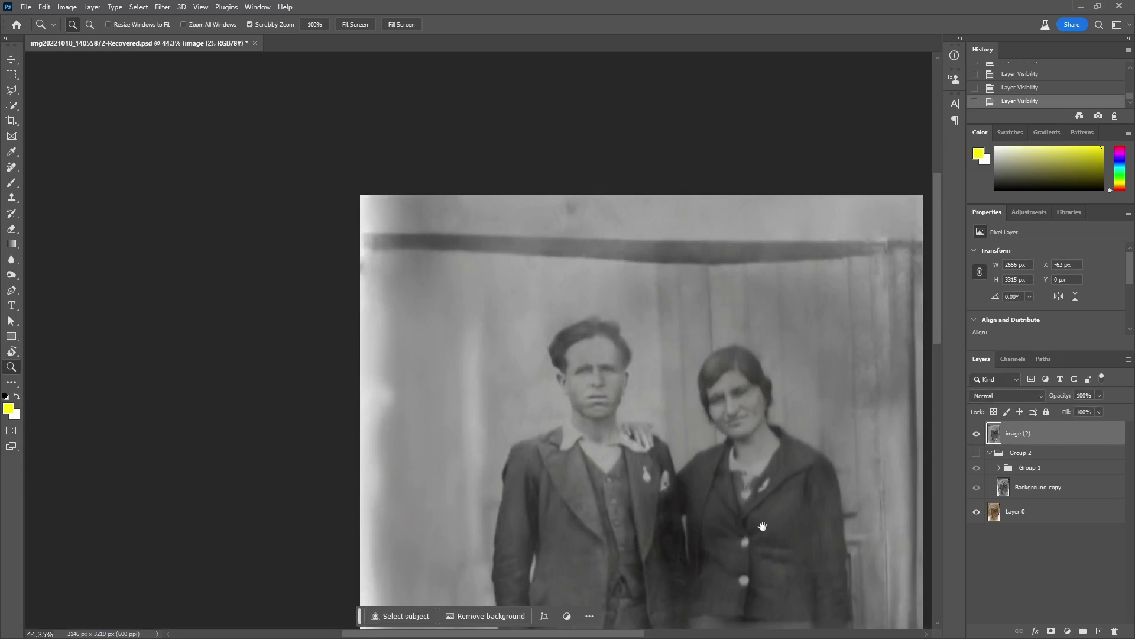
drag(756, 503, 621, 129)
click(979, 435)
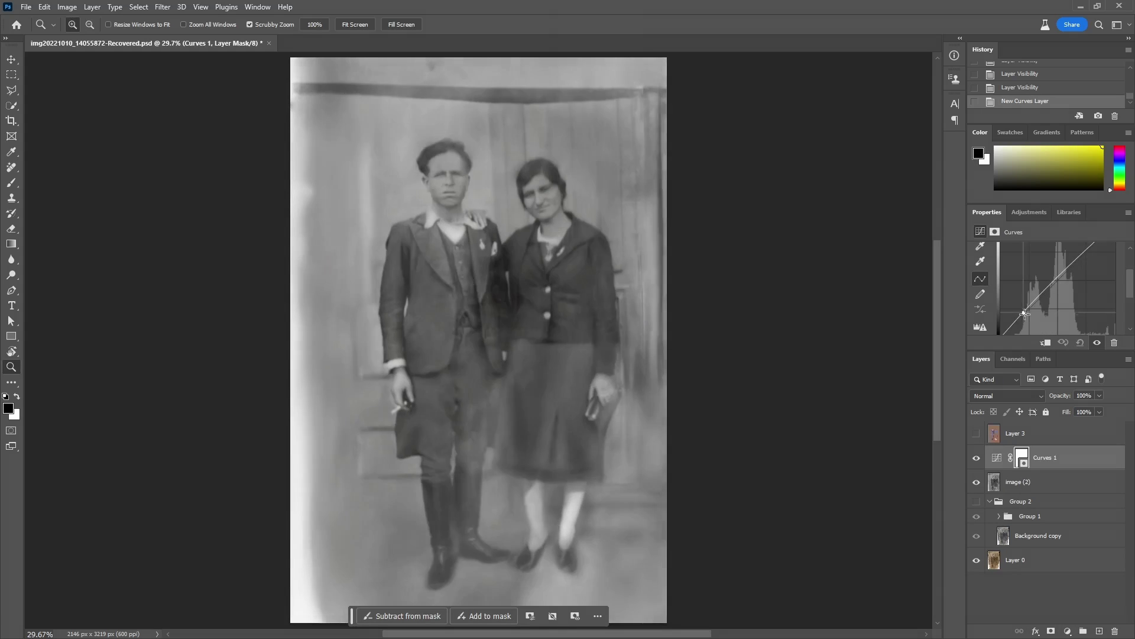
Shape the Curves 1 adjustment to darken the shadows and lift the midtones, and set its opacity to 72%
click(1025, 316)
drag(1055, 287, 1055, 279)
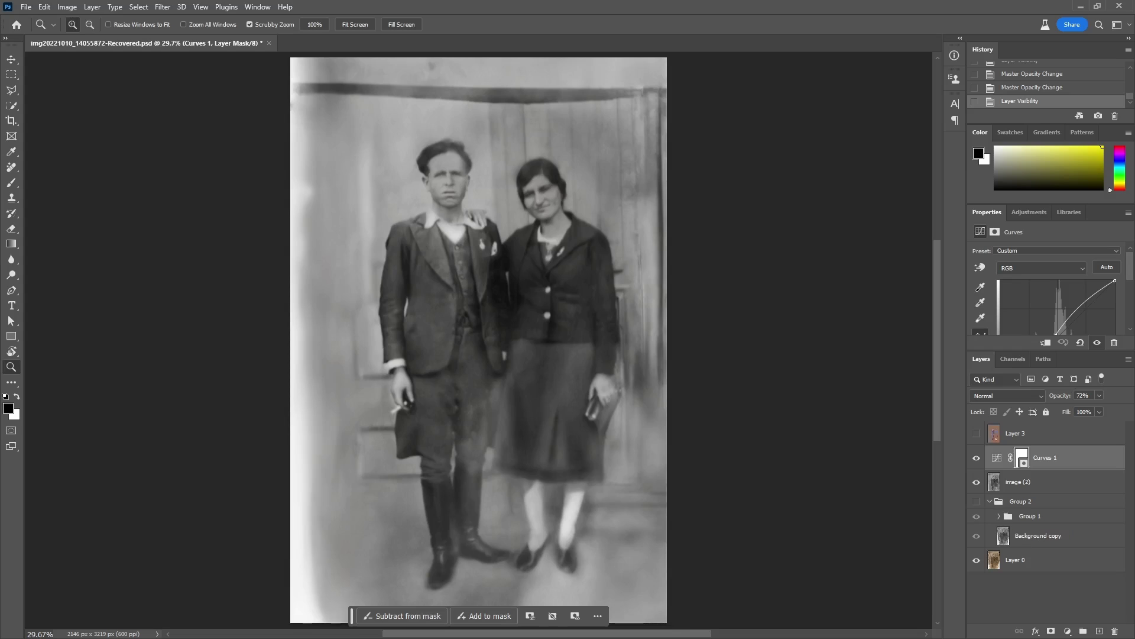
Select Layer 3, Curves 1 and image (2) together
shift+click(1059, 482)
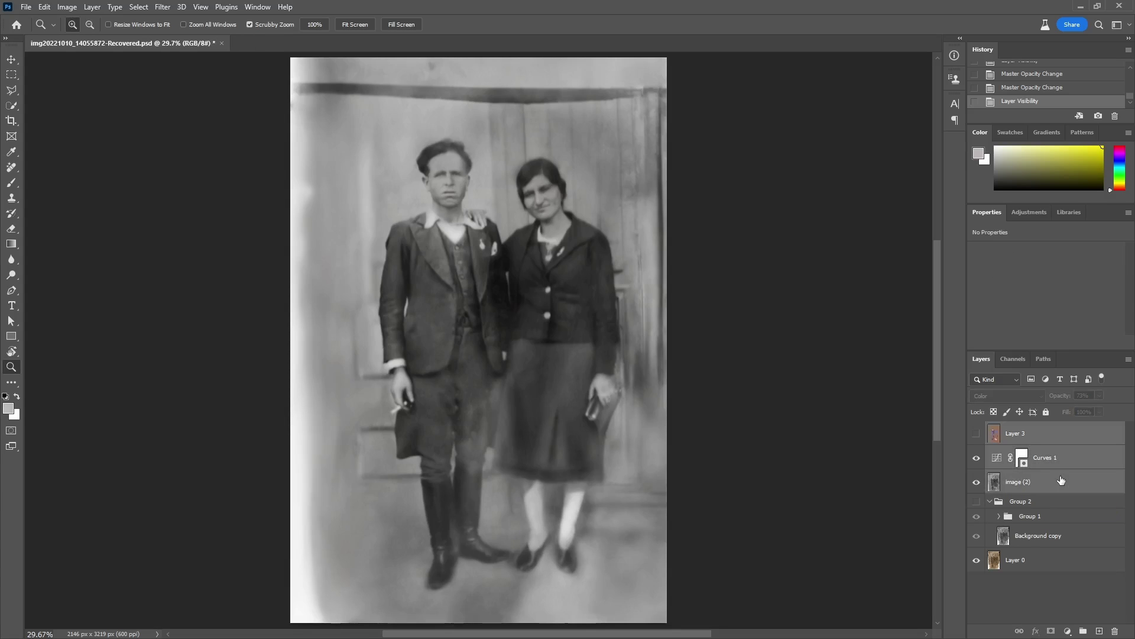